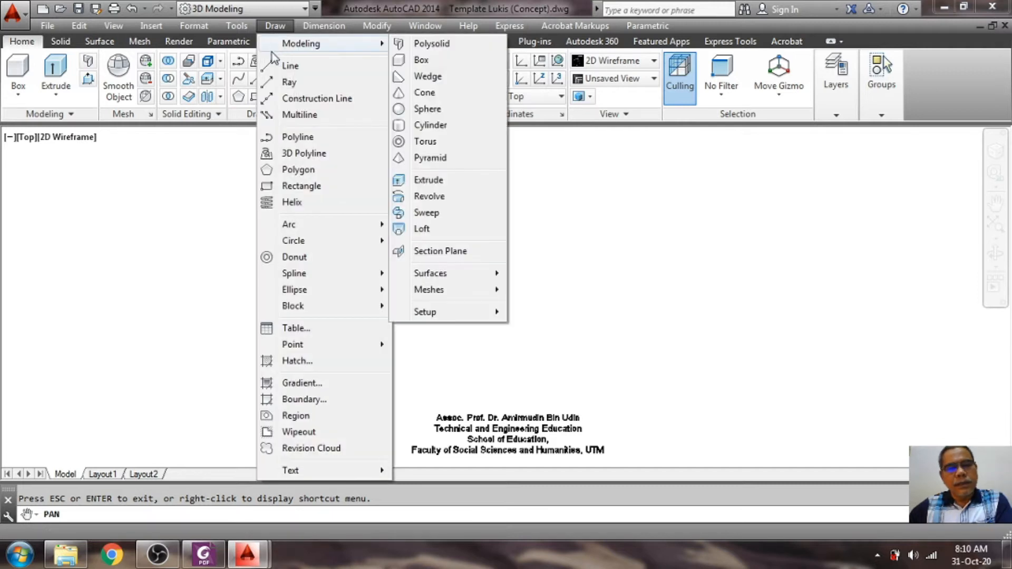
# Step: Draw a six-sided polygon circumscribed about a circle of radius 15 in the left part of the drawing
pyautogui.click(299, 170)
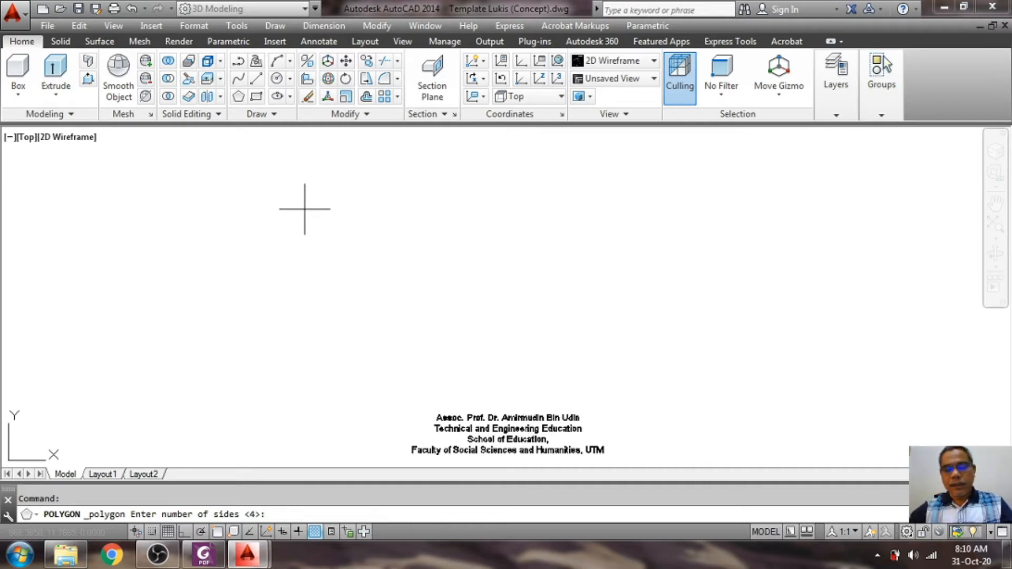
pyautogui.write('6')
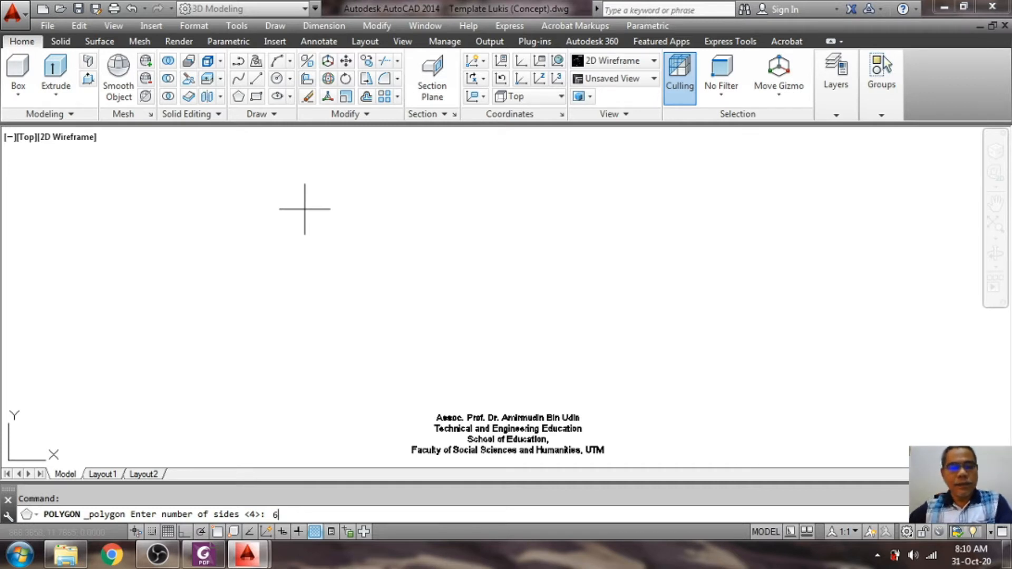
pyautogui.press('Return')
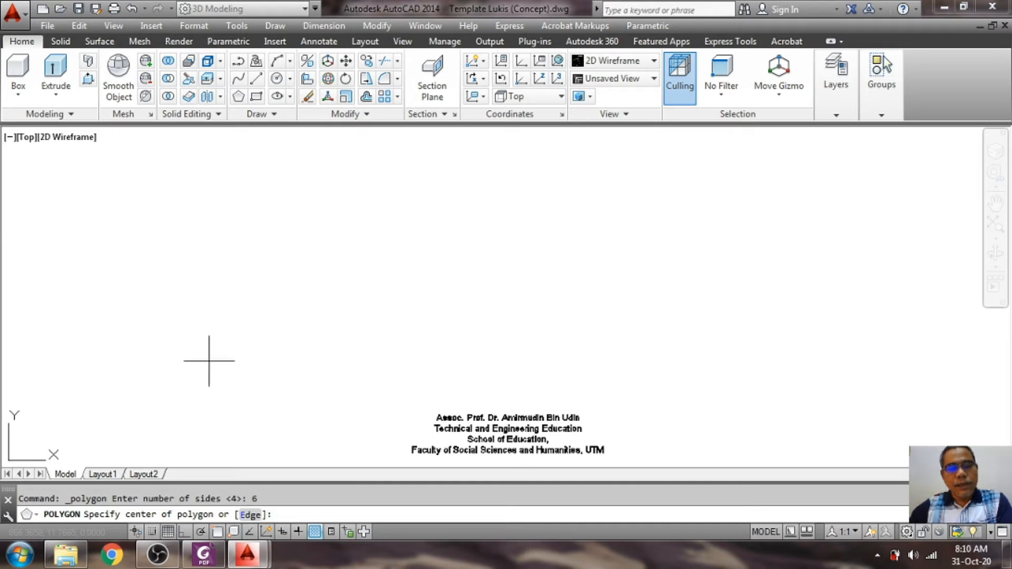
pyautogui.click(203, 270)
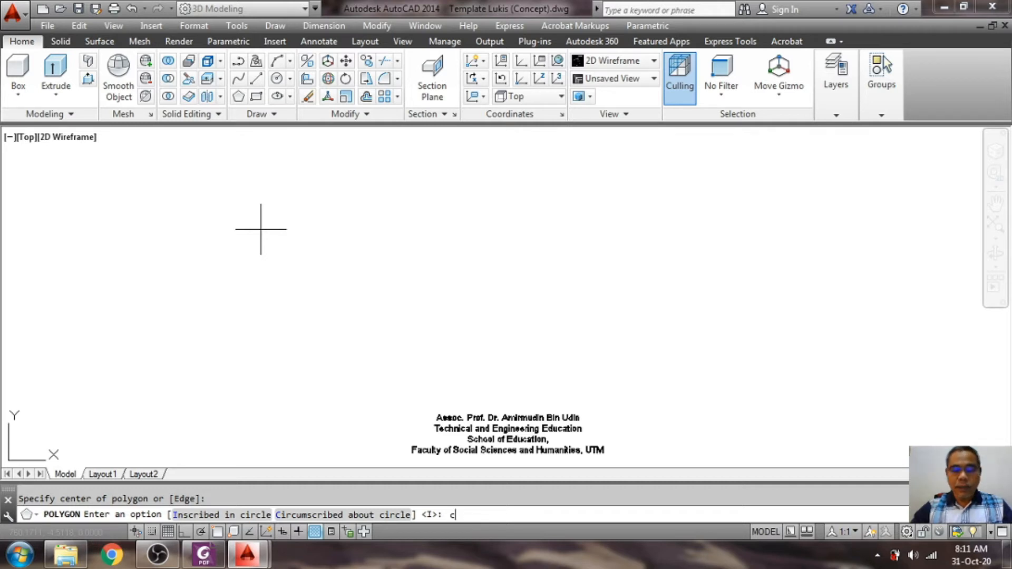
pyautogui.press('Return')
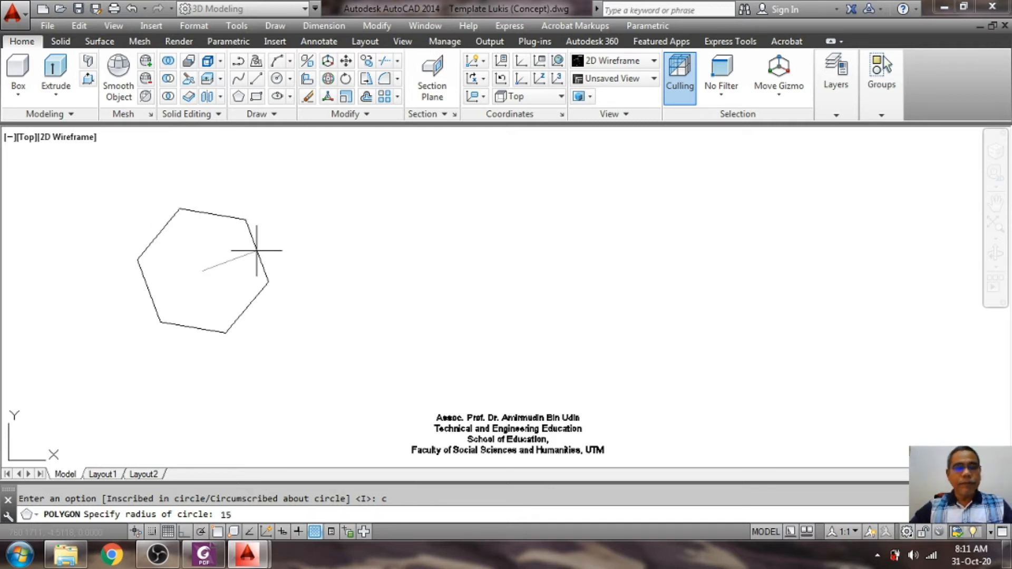
pyautogui.press('Return')
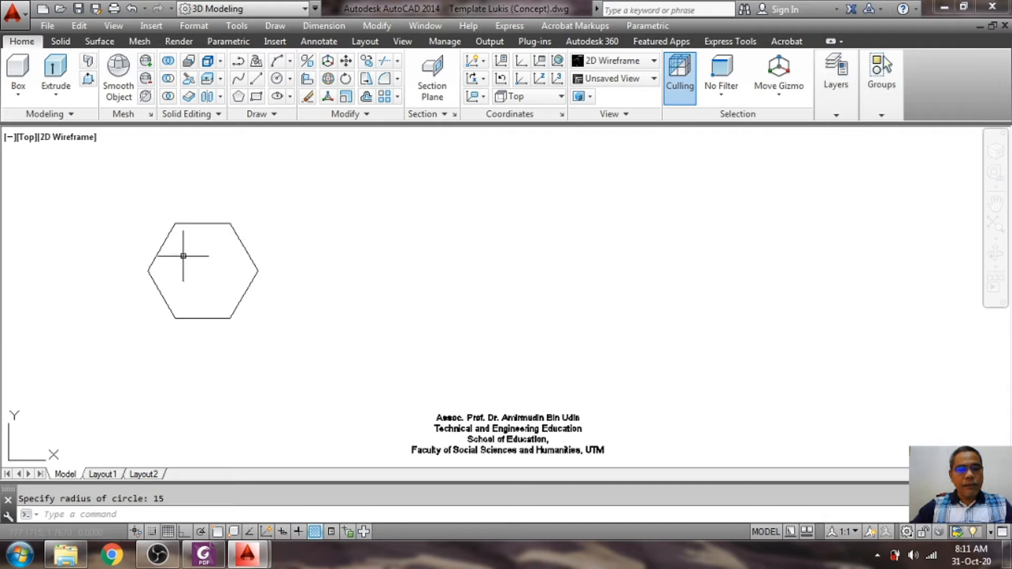
# Step: Draw a horizontal line joining the left and right corners of the hexagon, snapping to both endpoints
pyautogui.write('line')
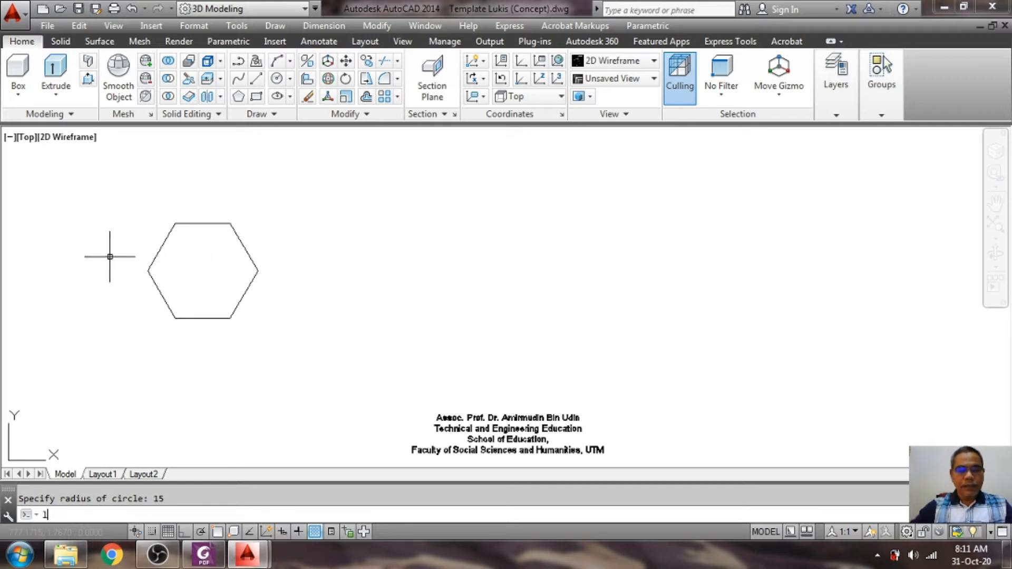
pyautogui.press('Return')
pyautogui.write('end')
pyautogui.press('Return')
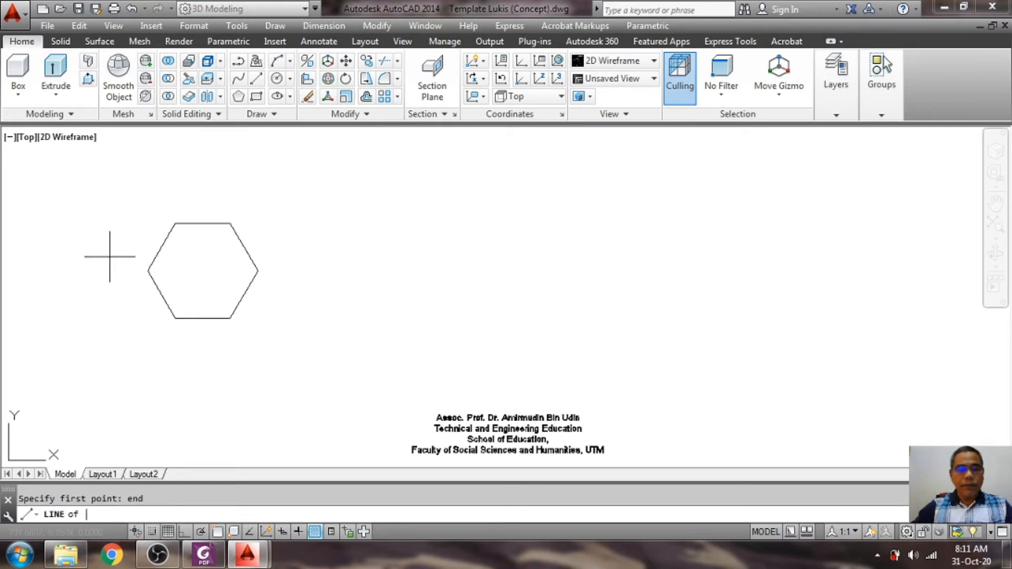
pyautogui.click(150, 270)
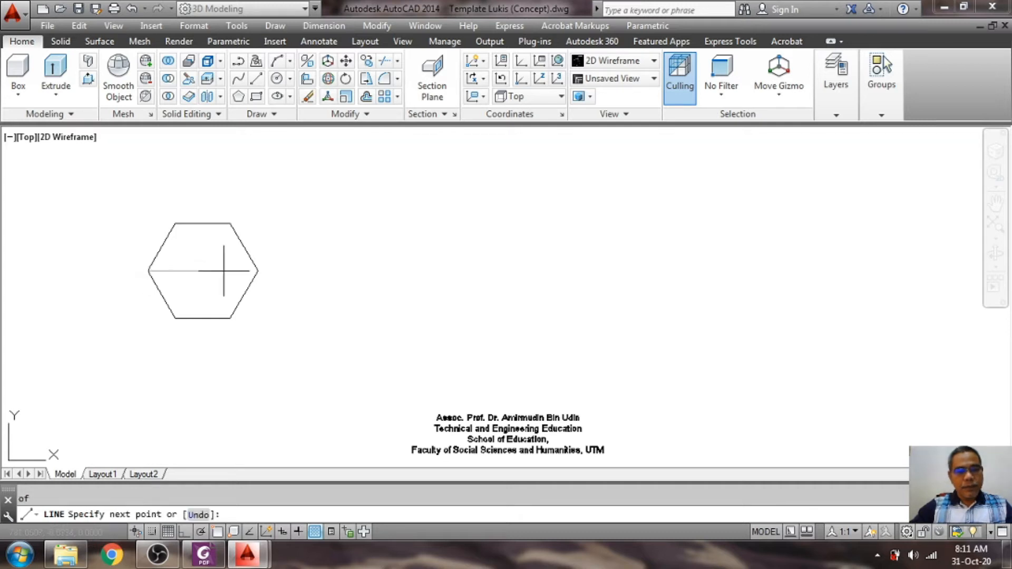
pyautogui.write('end')
pyautogui.press('Return')
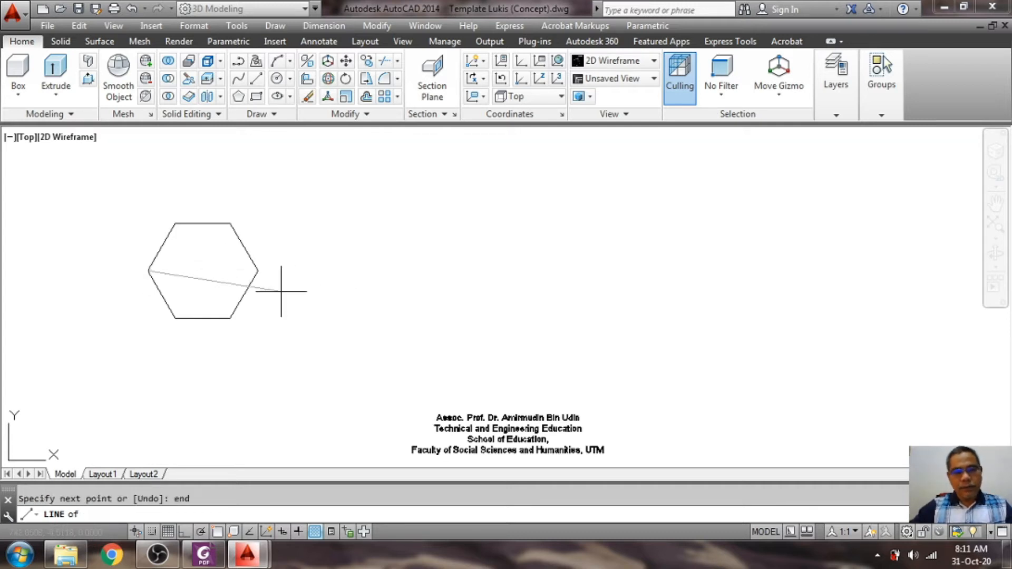
pyautogui.click(259, 268)
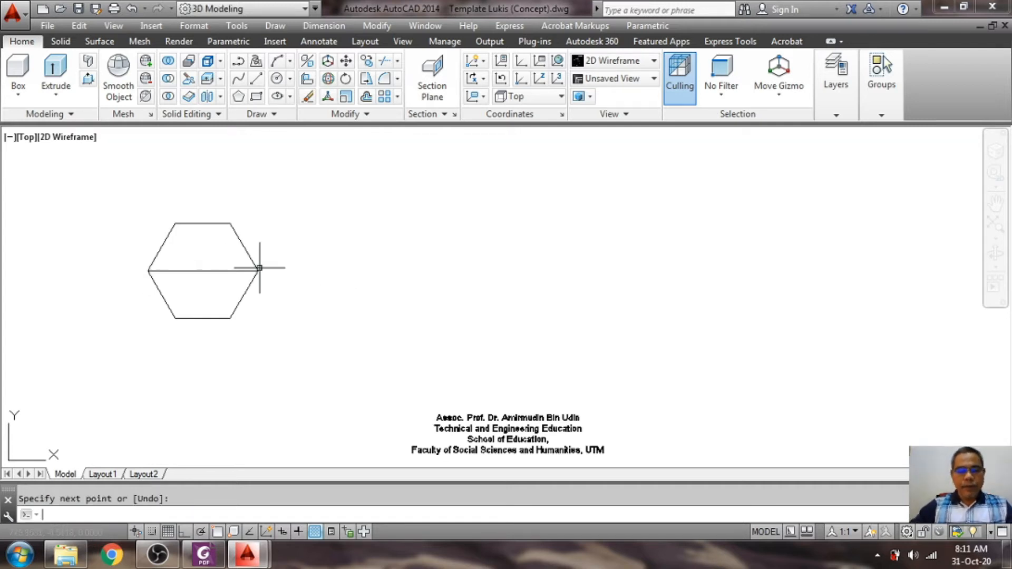
# Step: Draw a circle of radius 15 inside the hexagon, centred on the midpoint of its horizontal diagonal
pyautogui.write('c')
pyautogui.press('Return')
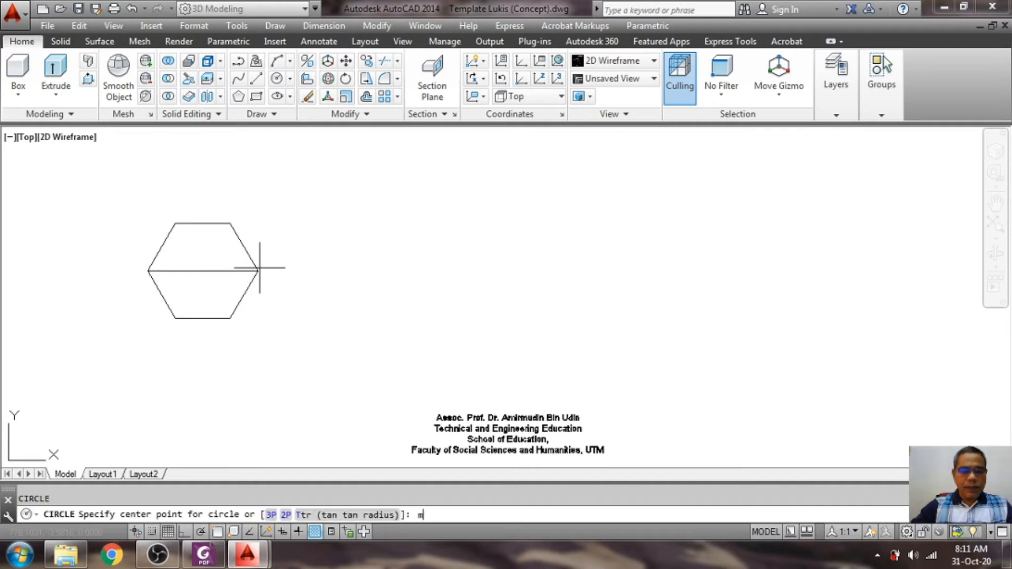
pyautogui.press('Return')
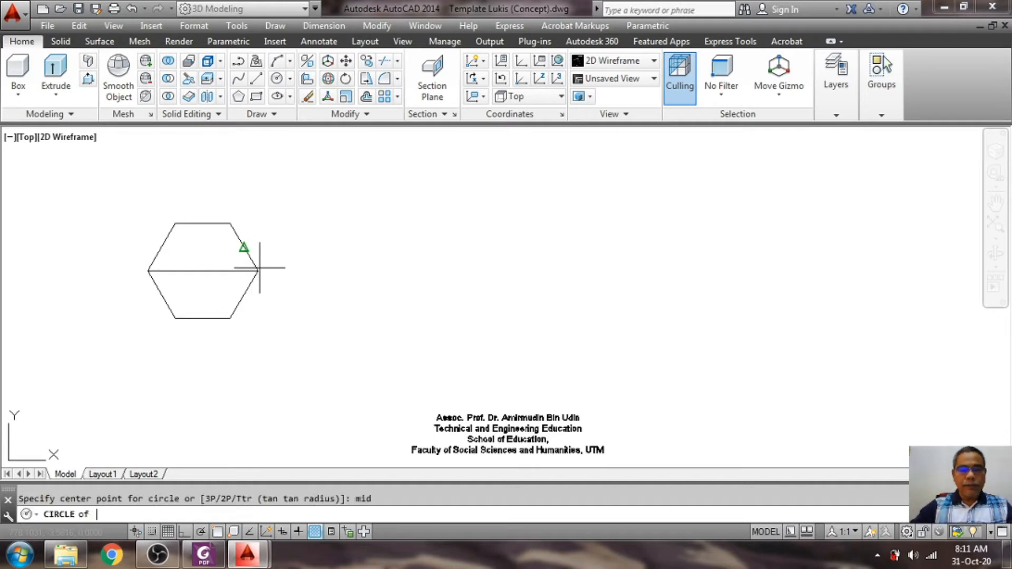
pyautogui.click(209, 269)
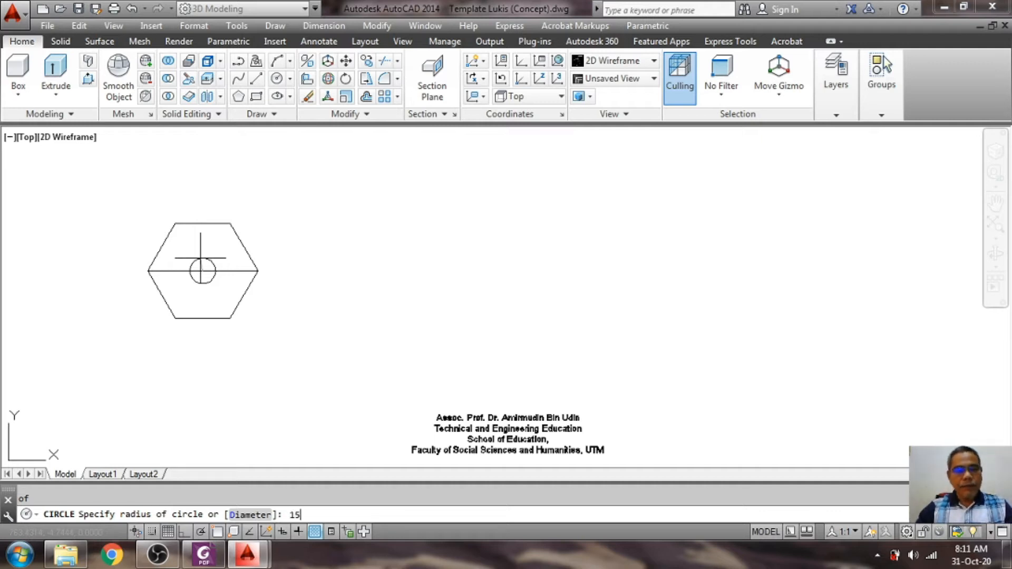
pyautogui.press('Return')
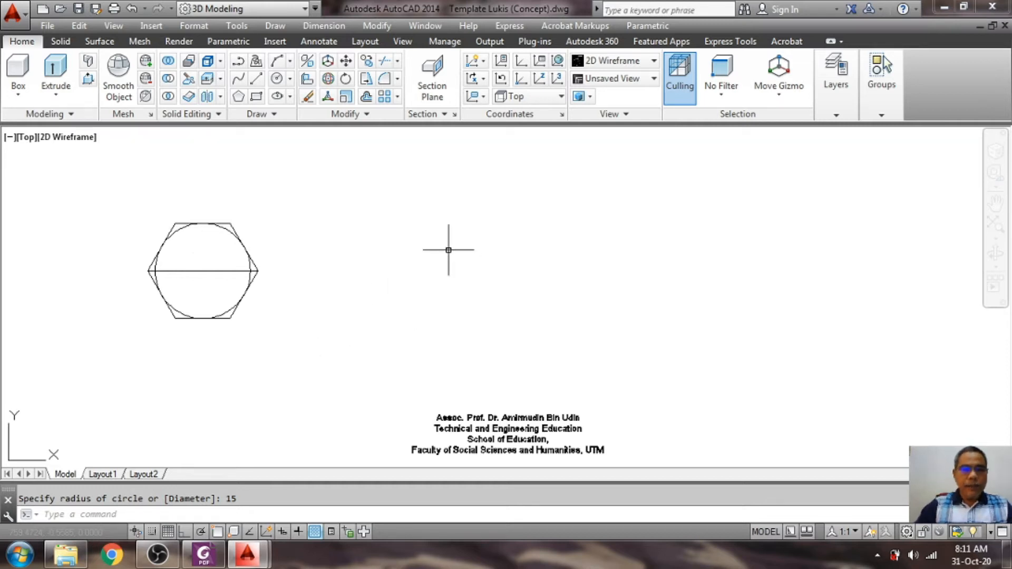
# Step: Draw a second six-sided polygon to the right of the first, inscribed in a circle of radius 15
pyautogui.click(285, 30)
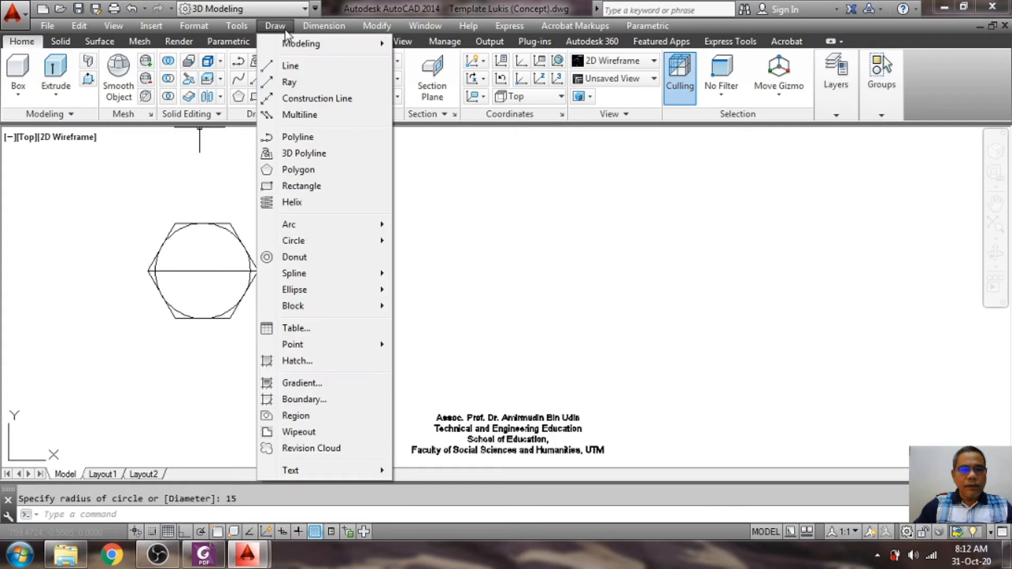
pyautogui.click(298, 169)
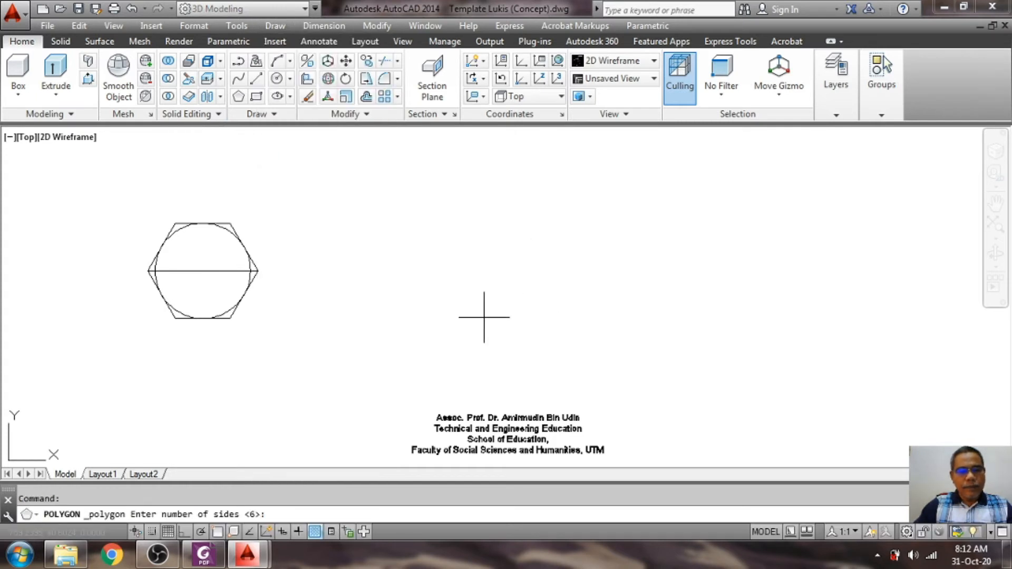
pyautogui.press('Return')
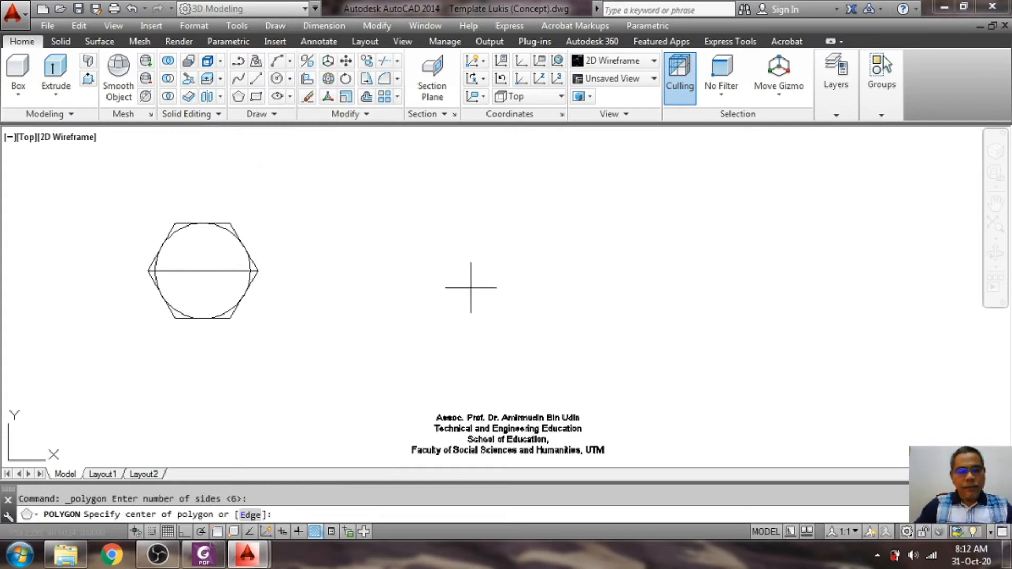
pyautogui.click(431, 272)
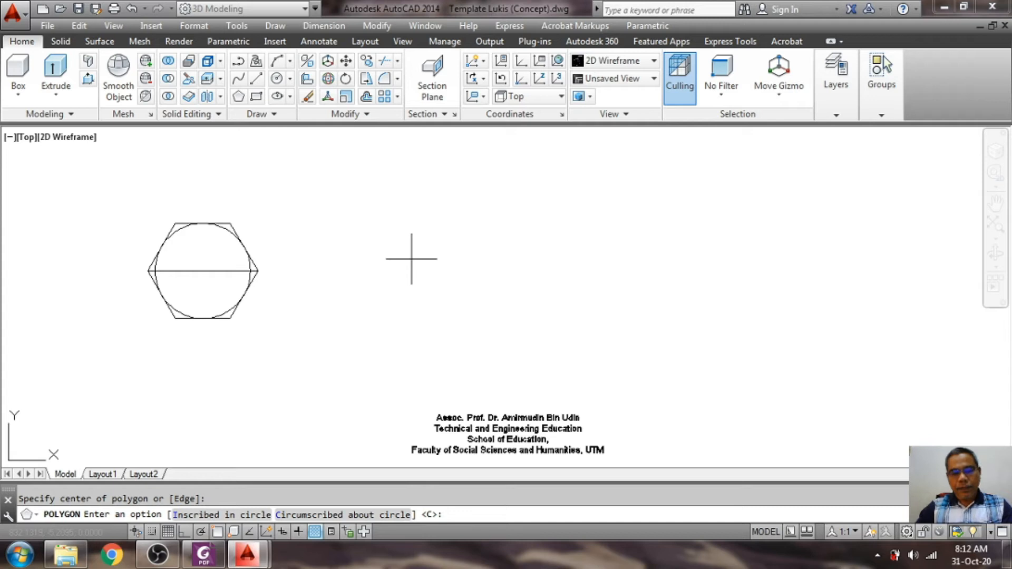
pyautogui.press('Return')
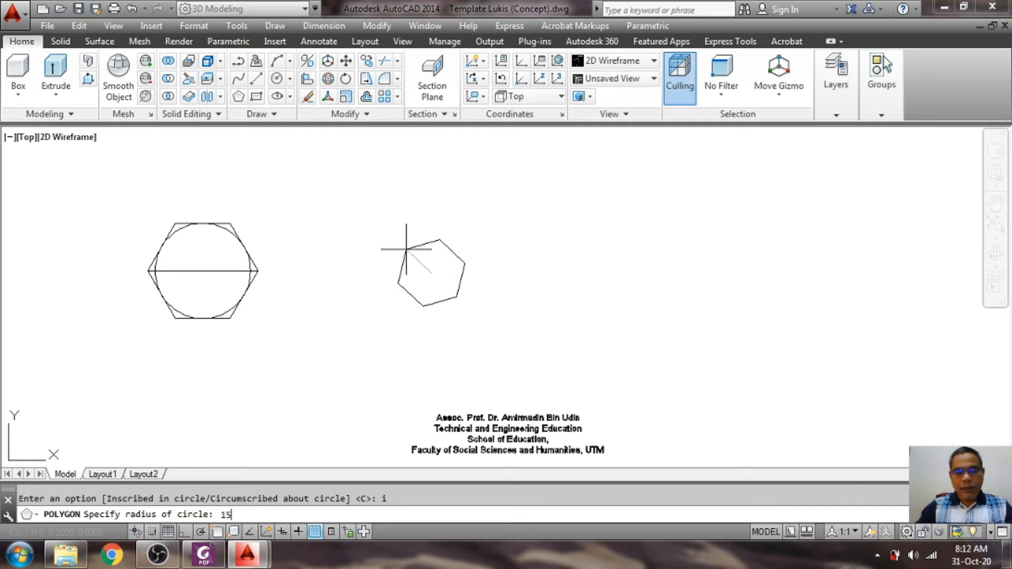
pyautogui.press('Return')
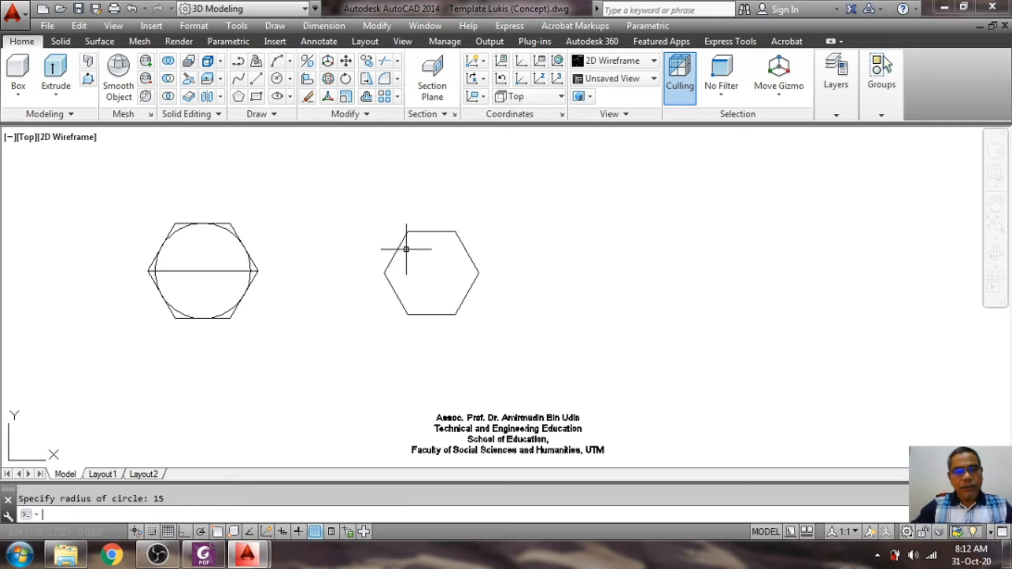
# Step: Draw a horizontal diagonal across the second hexagon between its left and right corner endpoints
pyautogui.write('l')
pyautogui.press('Return')
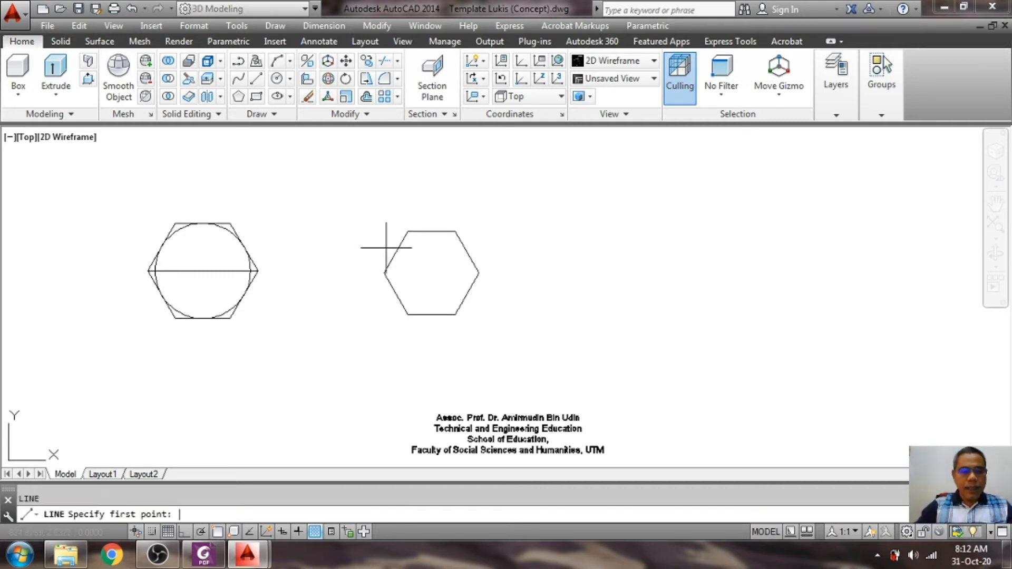
pyautogui.write('end')
pyautogui.press('Return')
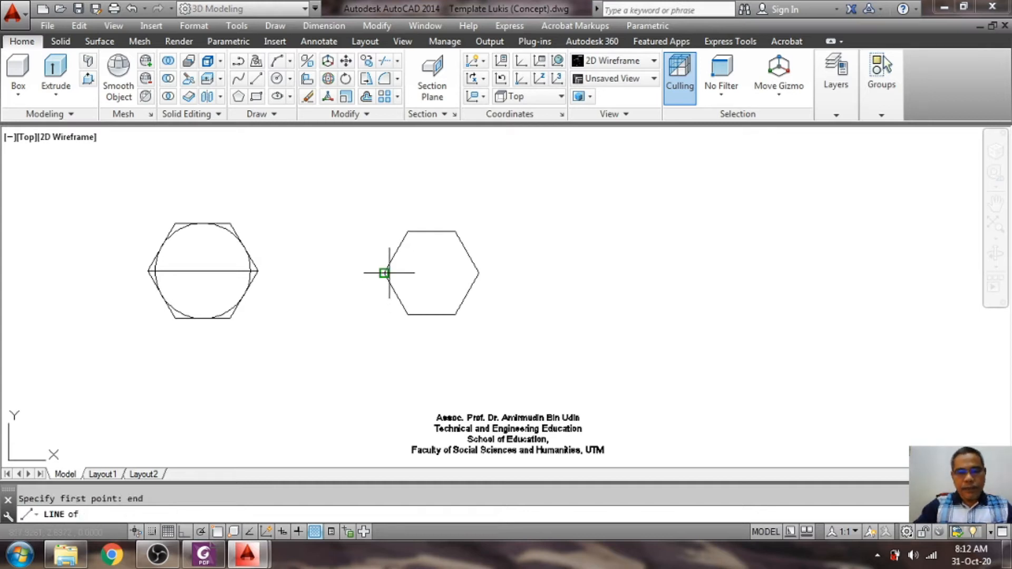
pyautogui.click(385, 272)
pyautogui.write('end')
pyautogui.press('Return')
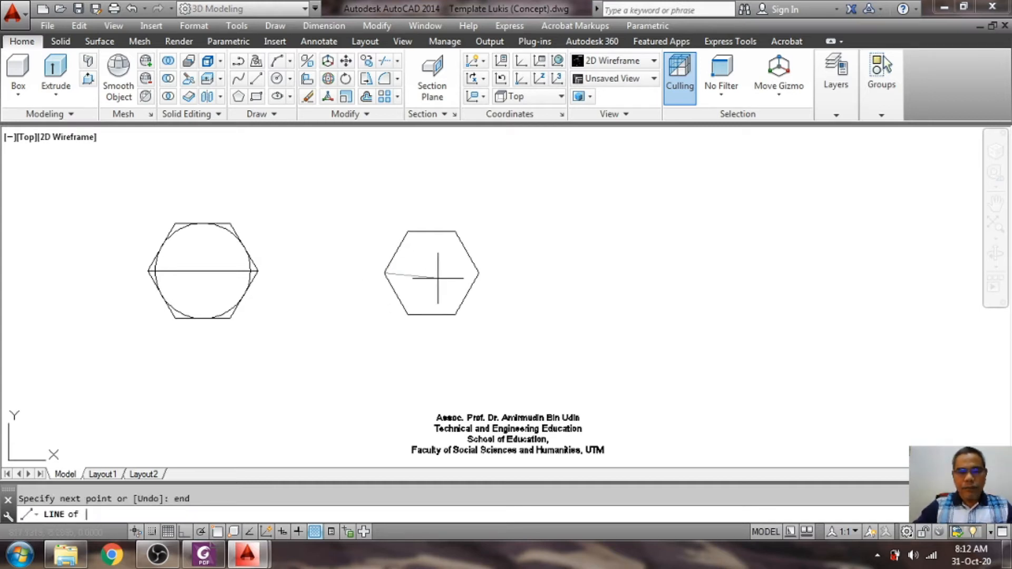
pyautogui.click(479, 273)
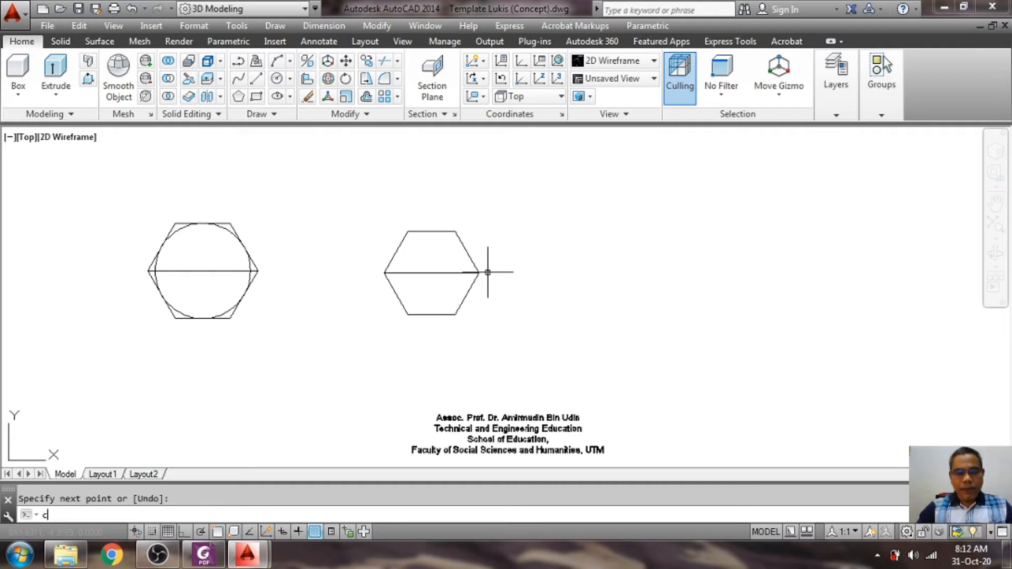
# Step: Draw a circle of radius 15 around the second hexagon, centred on its diagonal's midpoint
pyautogui.write('c')
pyautogui.press('Return')
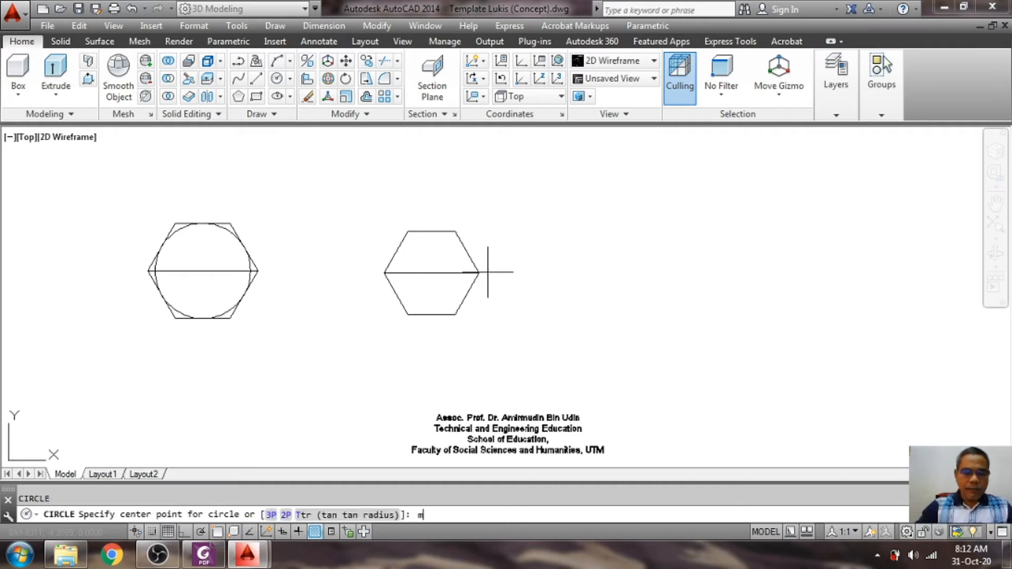
pyautogui.write('mid')
pyautogui.press('Return')
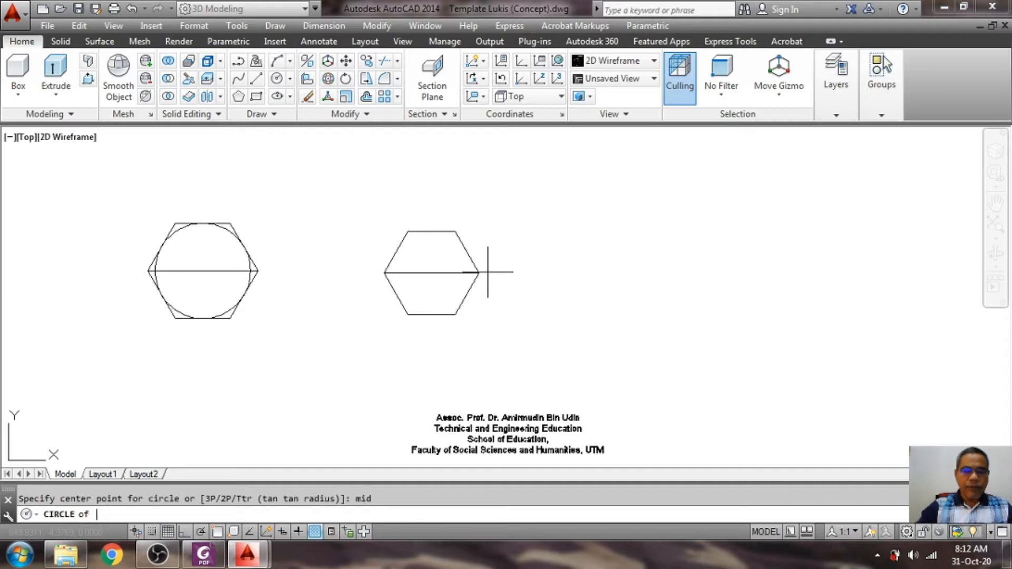
pyautogui.click(435, 273)
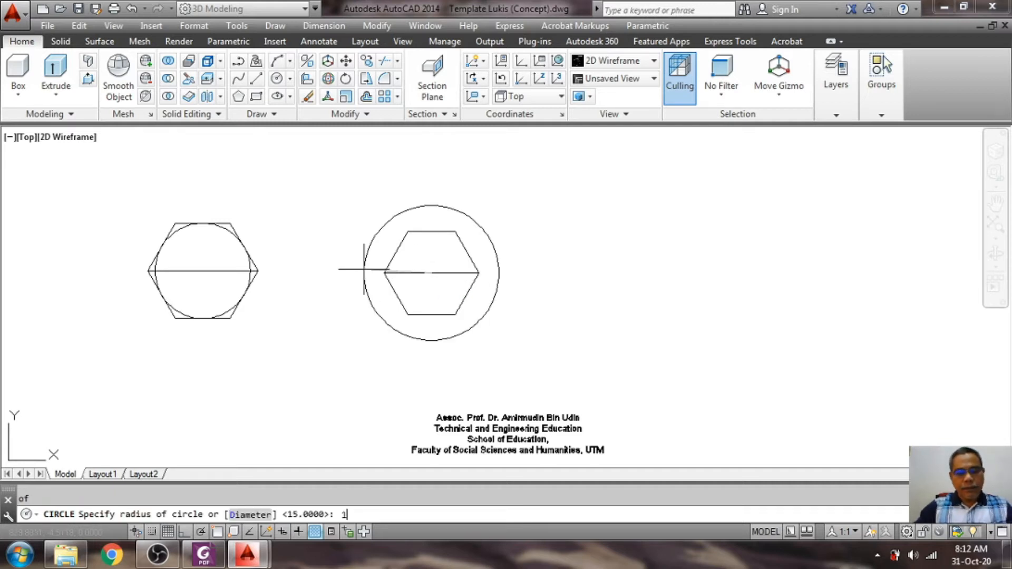
pyautogui.write('15')
pyautogui.press('Return')
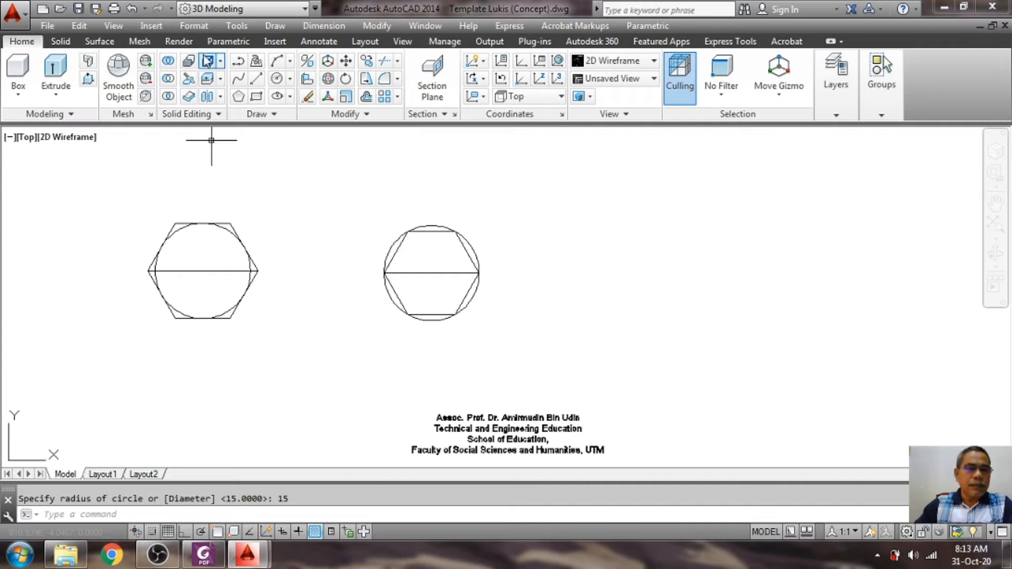
pyautogui.click(275, 26)
pyautogui.click(301, 167)
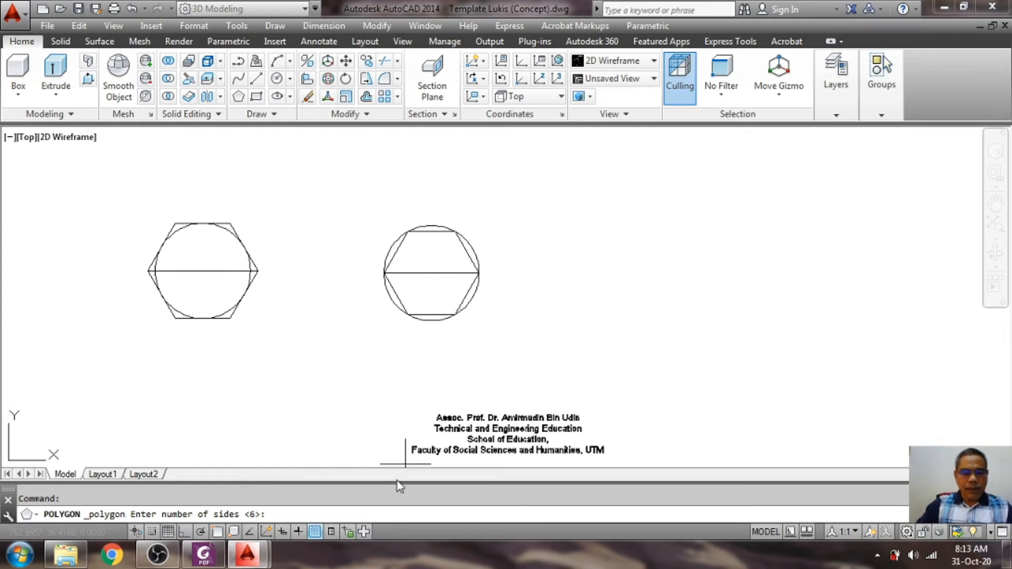
pyautogui.press('Return')
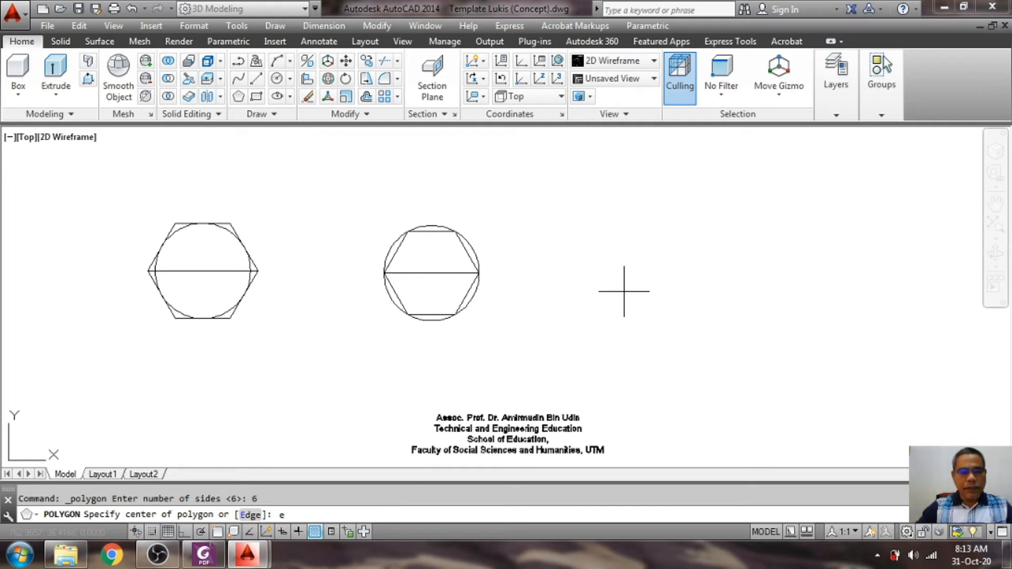
pyautogui.press('Return')
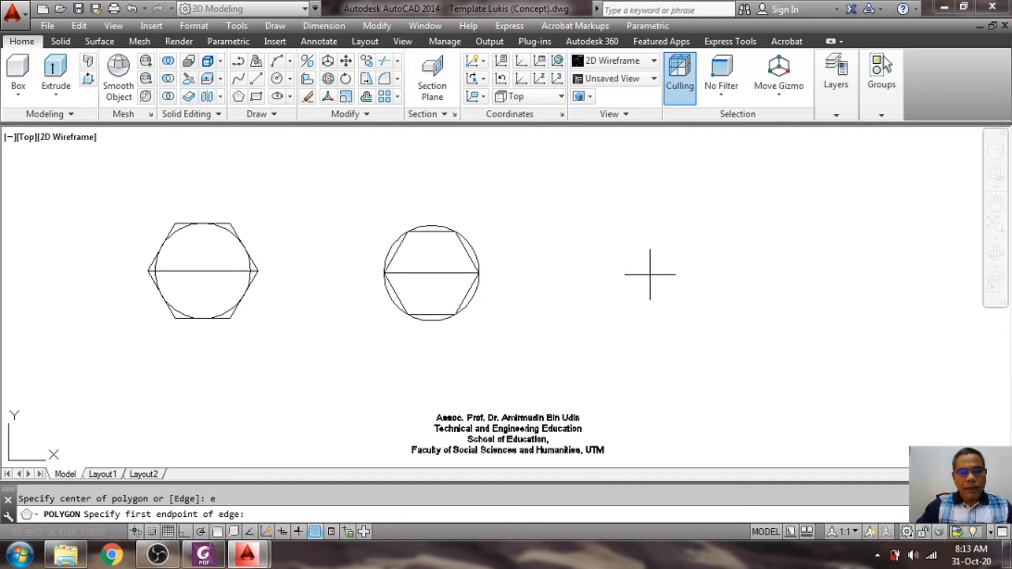
pyautogui.click(650, 275)
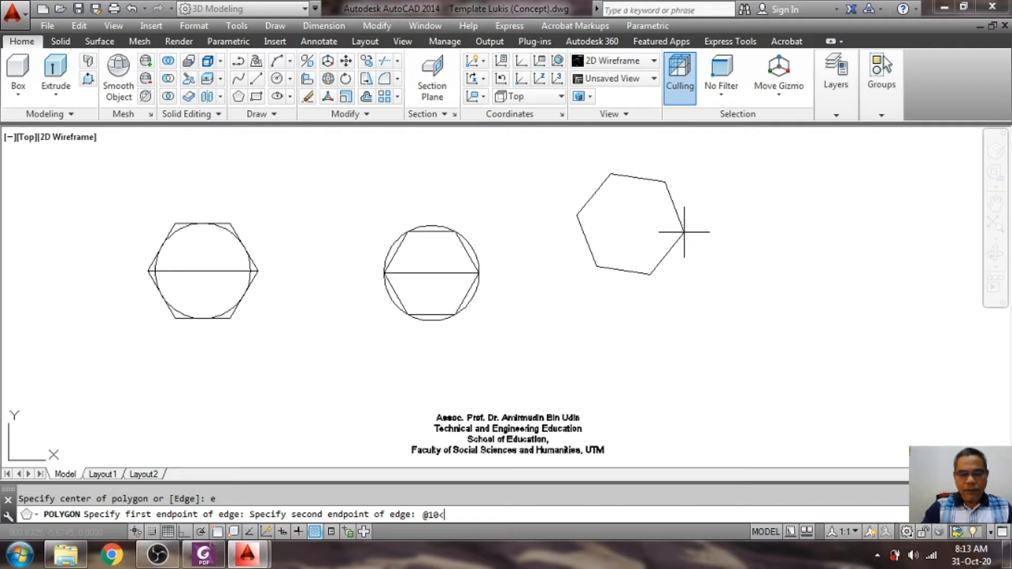
pyautogui.press('Return')
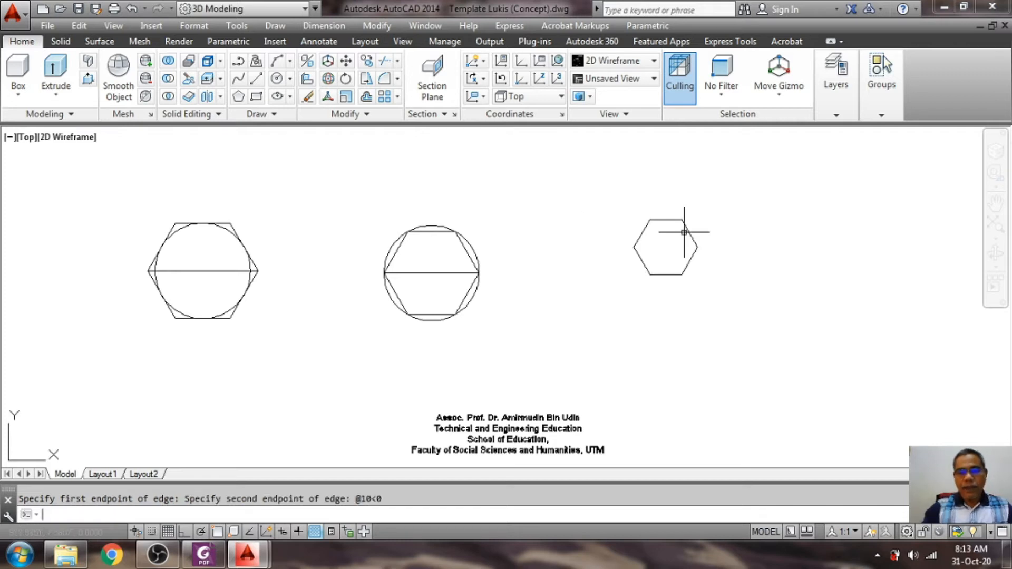
pyautogui.scroll(2, 730, 238)
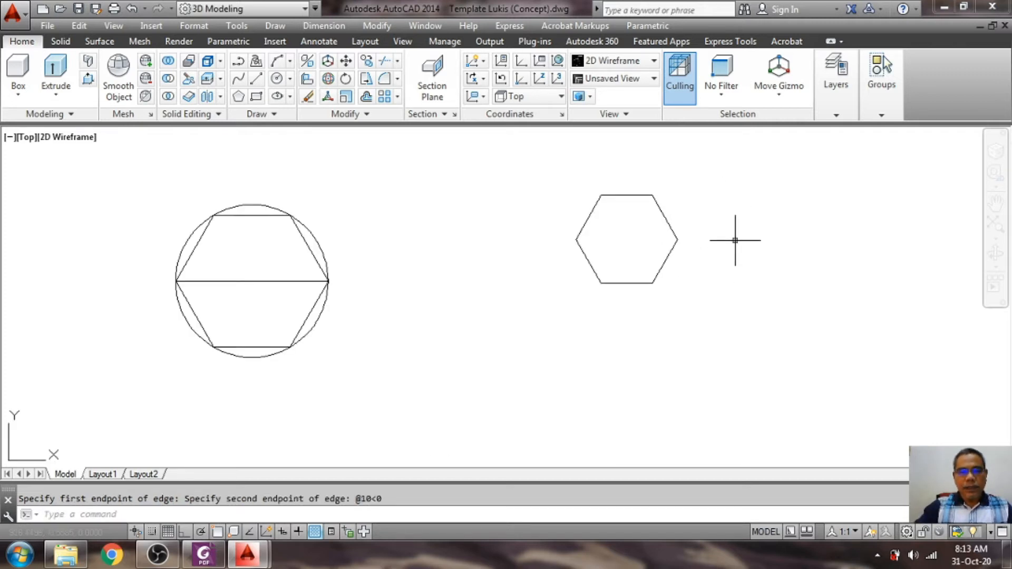
# Step: Add a linear dimension to the bottom edge of the third hexagon, placed just below it
pyautogui.scroll(-2, 735, 241)
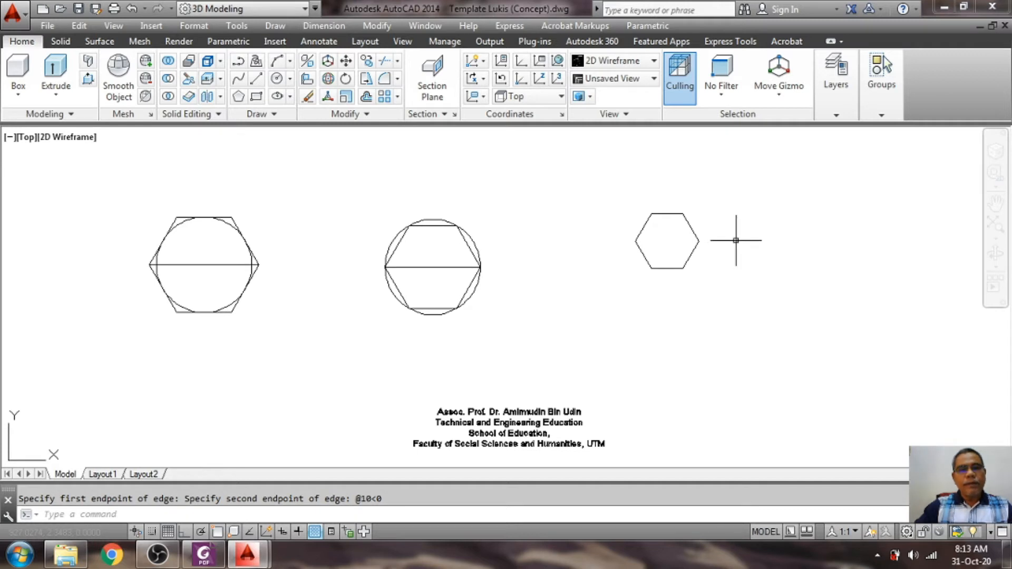
pyautogui.click(338, 31)
pyautogui.click(340, 66)
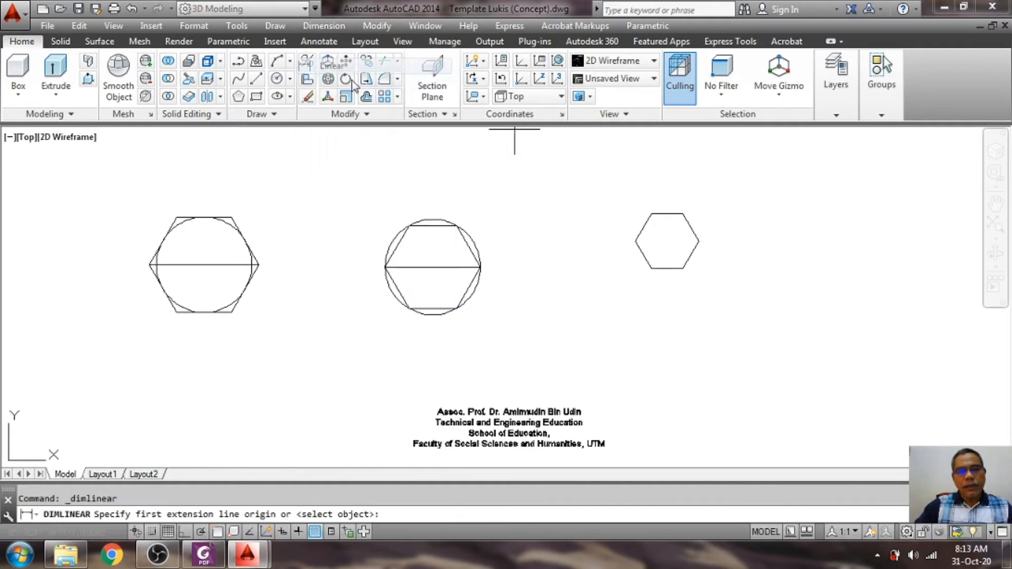
pyautogui.write('end')
pyautogui.press('Return')
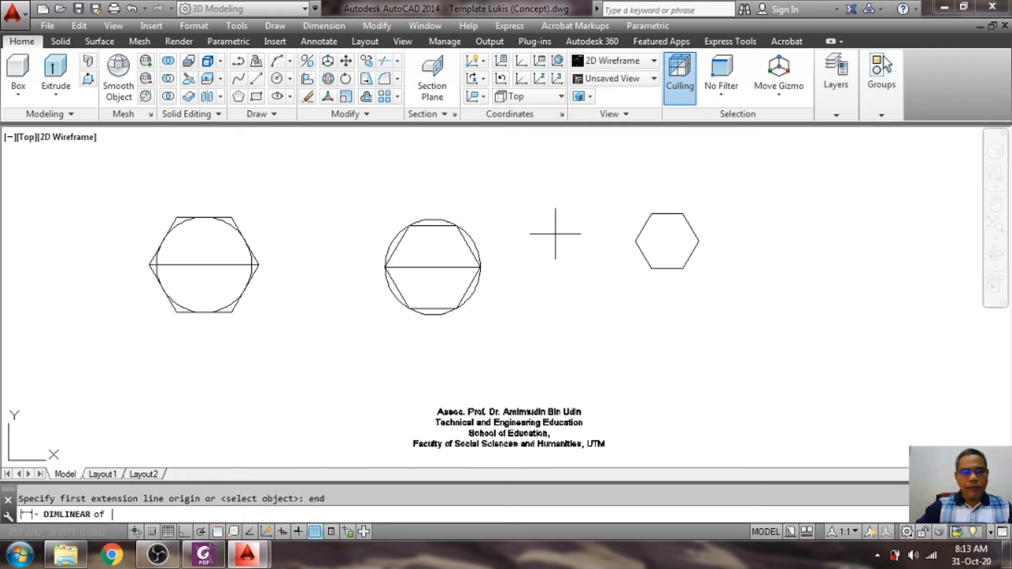
pyautogui.click(652, 269)
pyautogui.write('end')
pyautogui.press('Return')
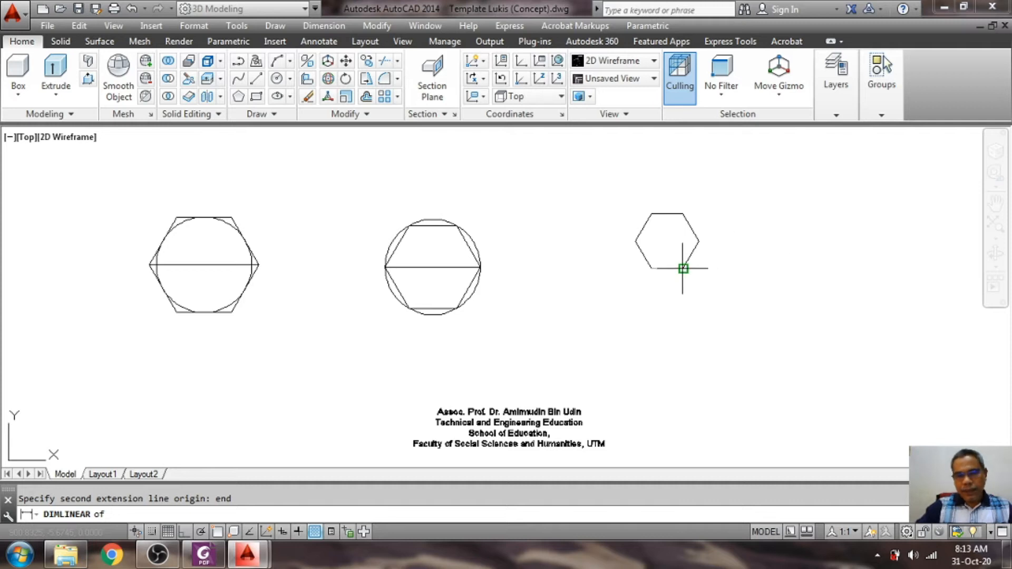
pyautogui.click(684, 269)
pyautogui.click(686, 283)
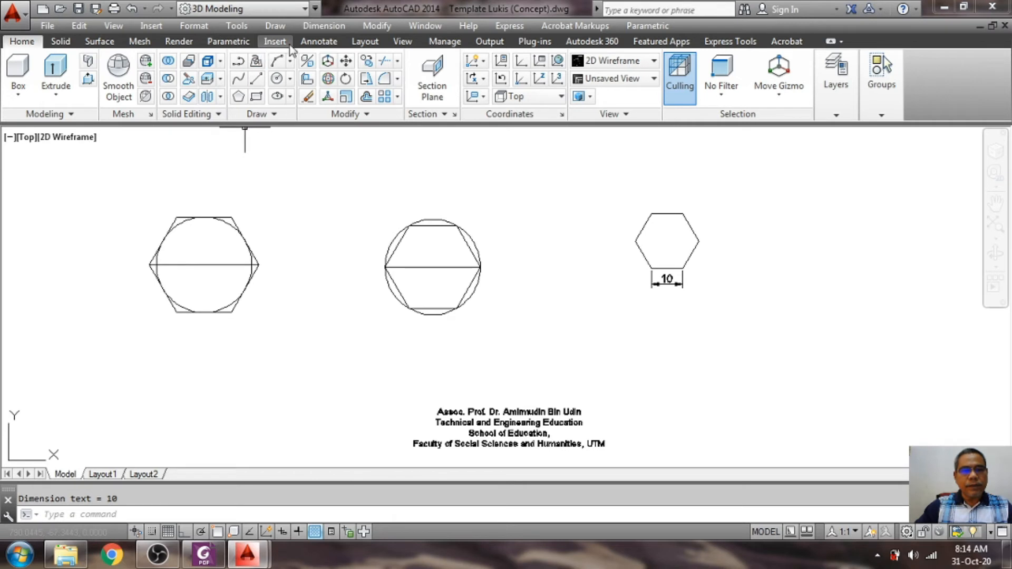
pyautogui.click(273, 26)
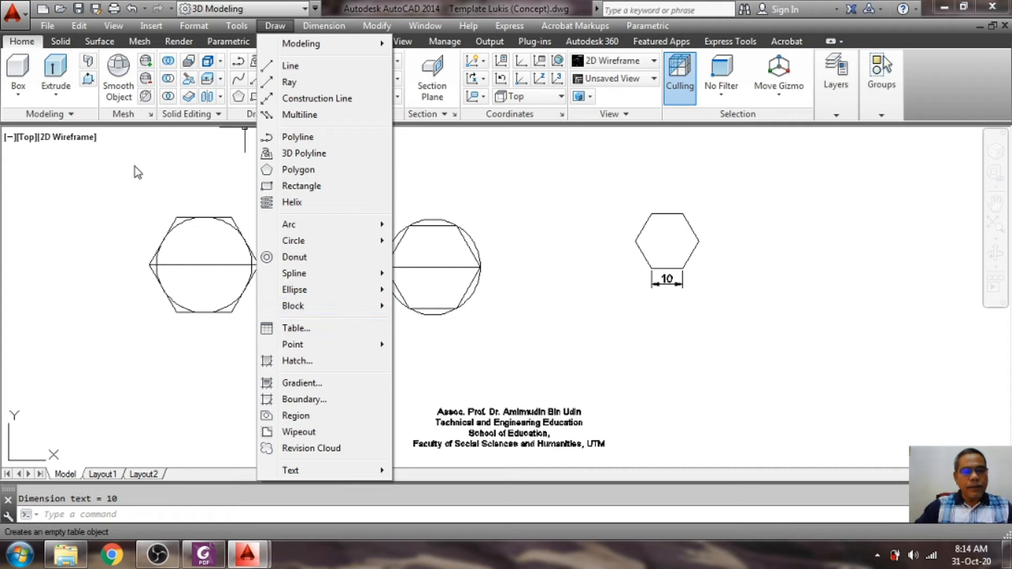
pyautogui.press('Escape')
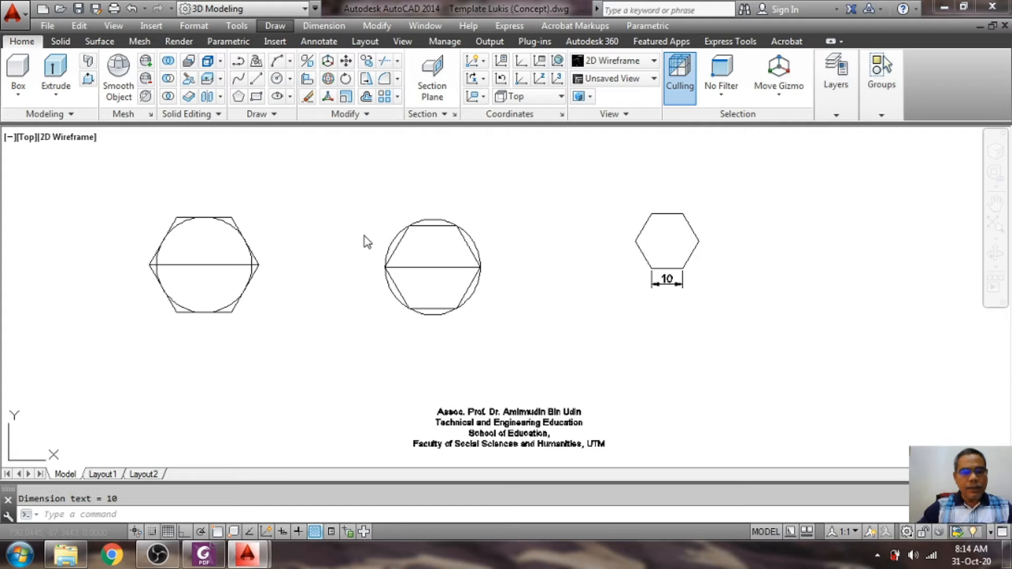
# Step: Erase the check circle and the horizontal diagonal inside the first hexagon
pyautogui.click(133, 513)
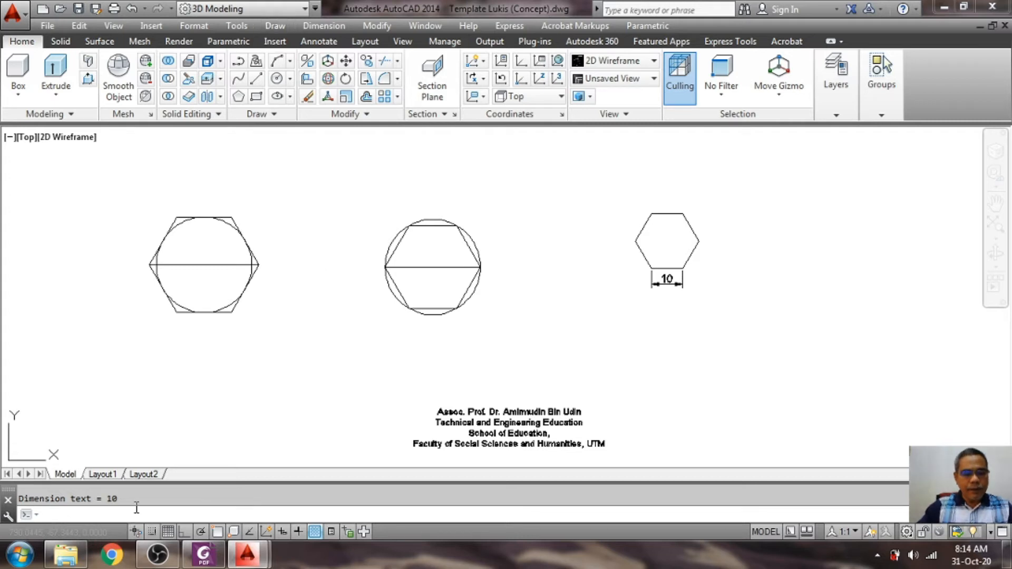
pyautogui.write('e')
pyautogui.press('Return')
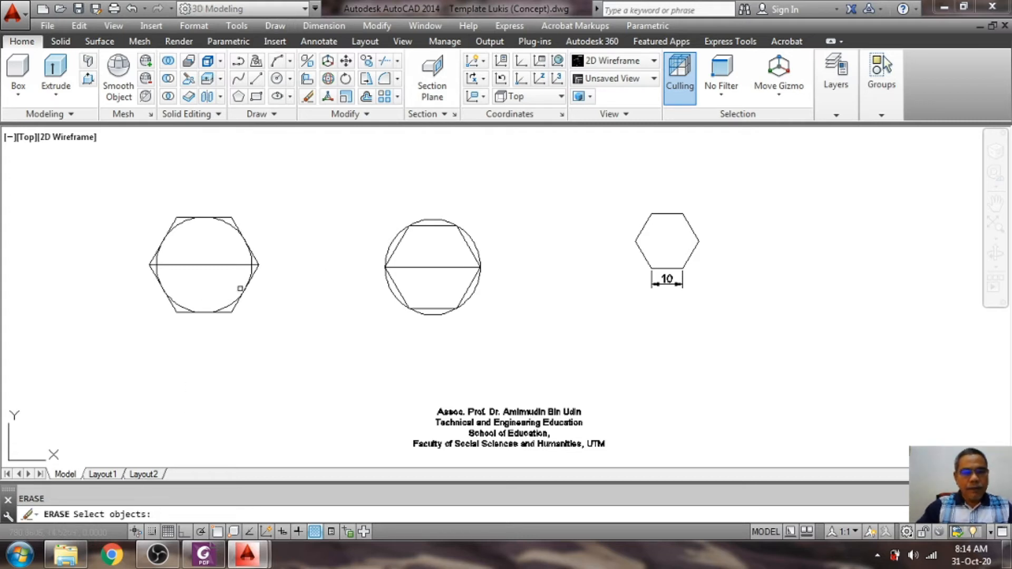
pyautogui.click(225, 309)
pyautogui.press('Return')
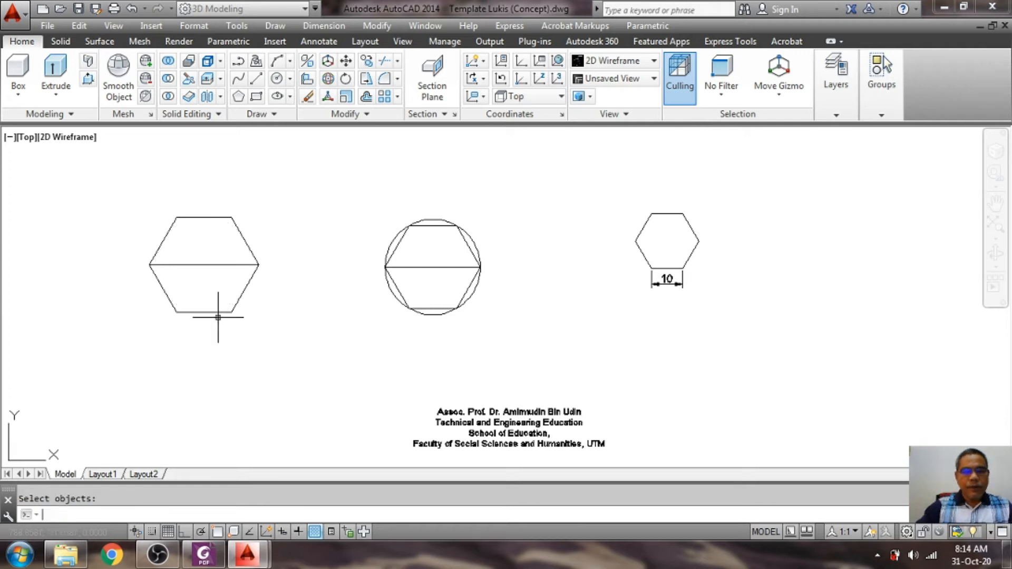
pyautogui.press('Return')
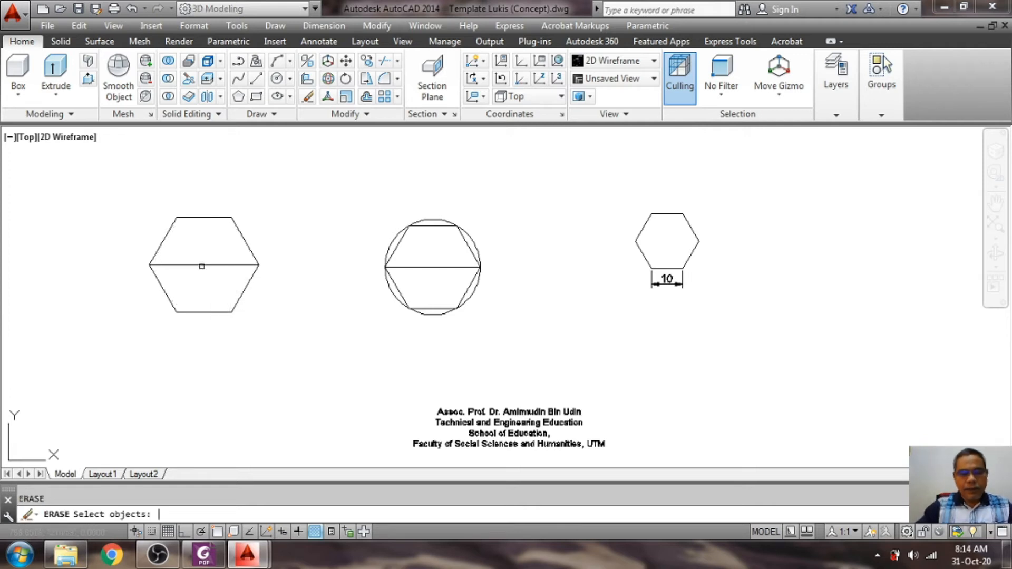
pyautogui.click(210, 266)
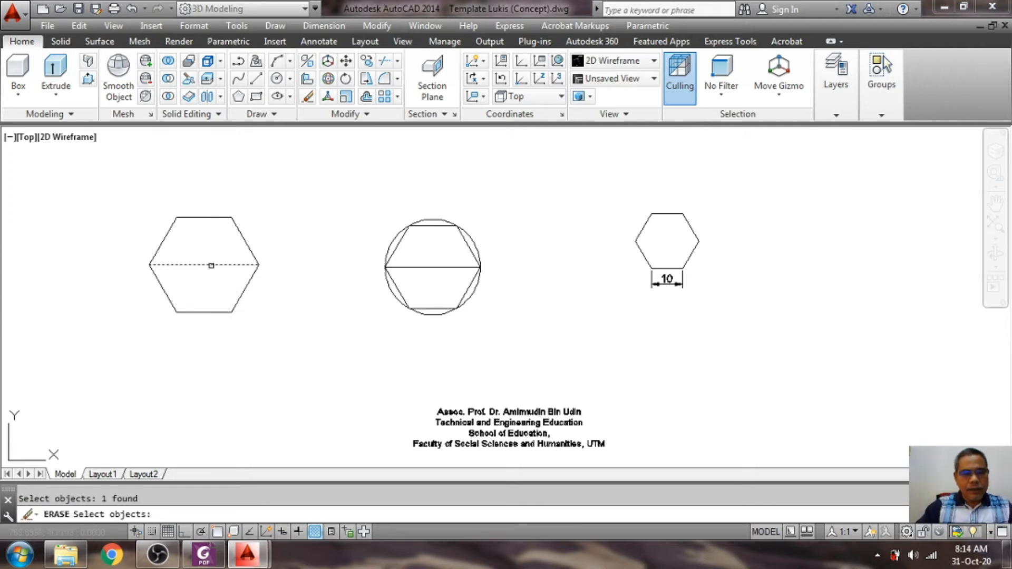
pyautogui.press('Return')
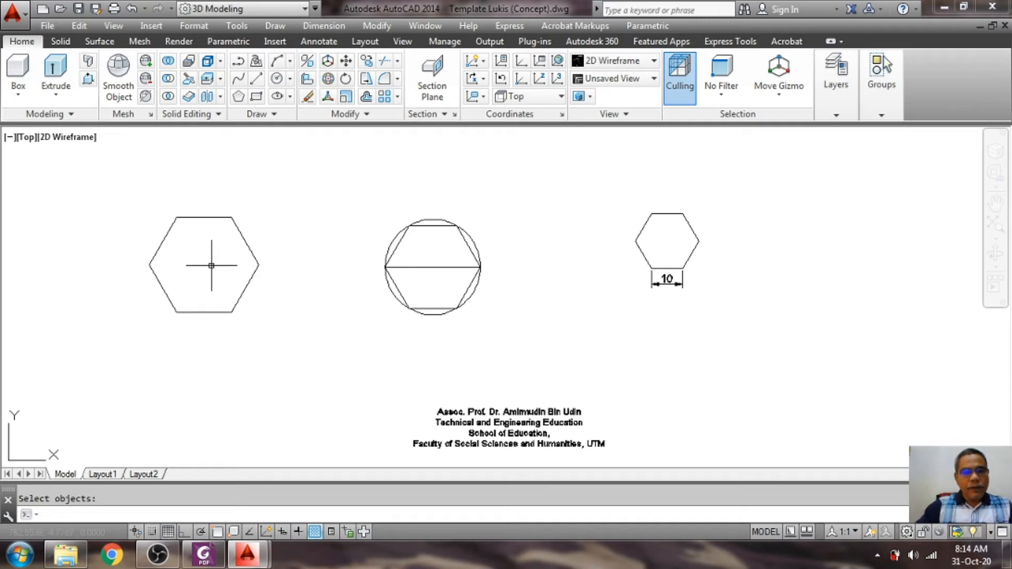
pyautogui.press('Escape')
# Step: Select the first hexagon by one of its sides to check whether it is a single object
pyautogui.click(248, 247)
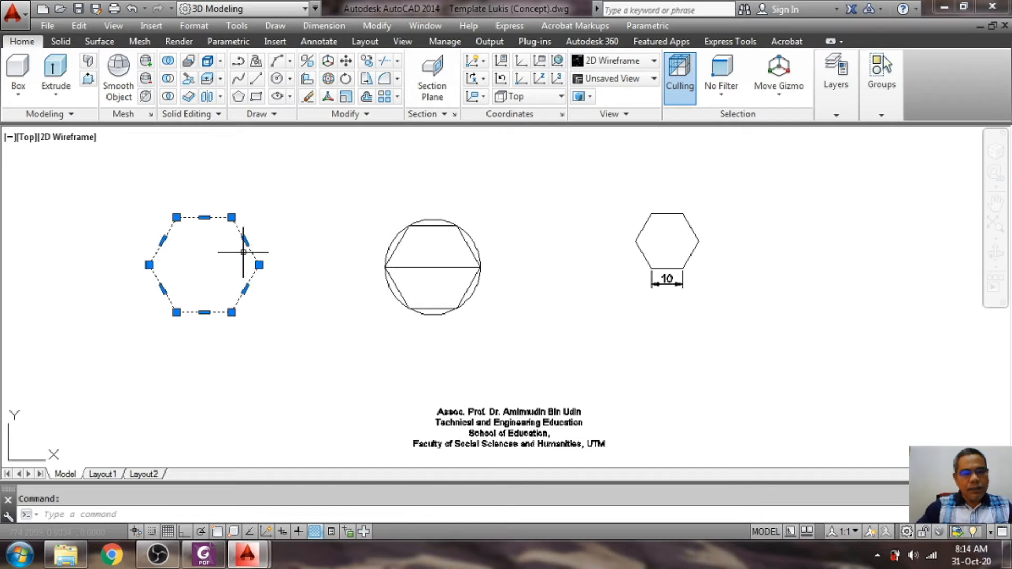
pyautogui.press('Escape')
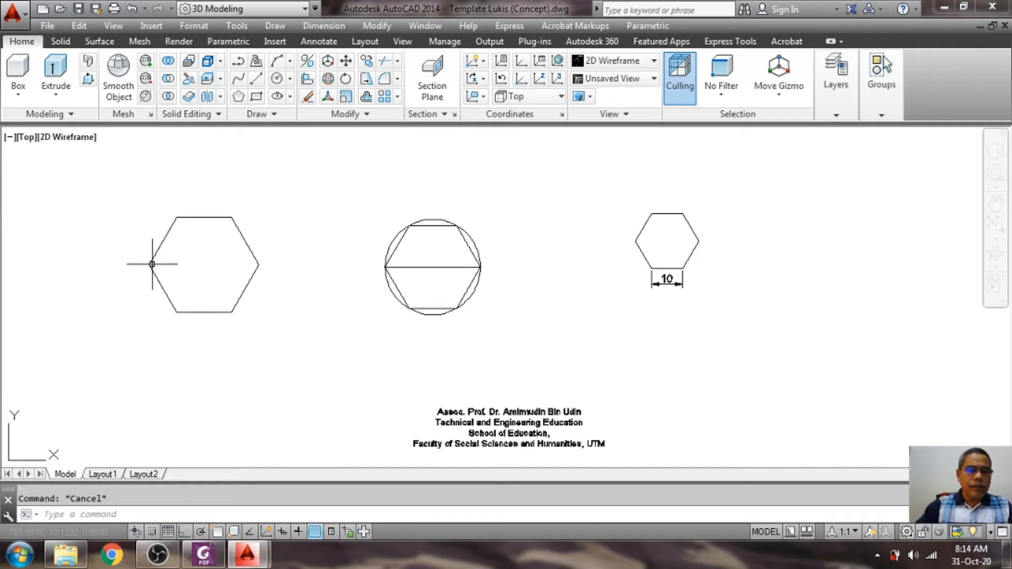
pyautogui.click(167, 235)
pyautogui.press('Escape')
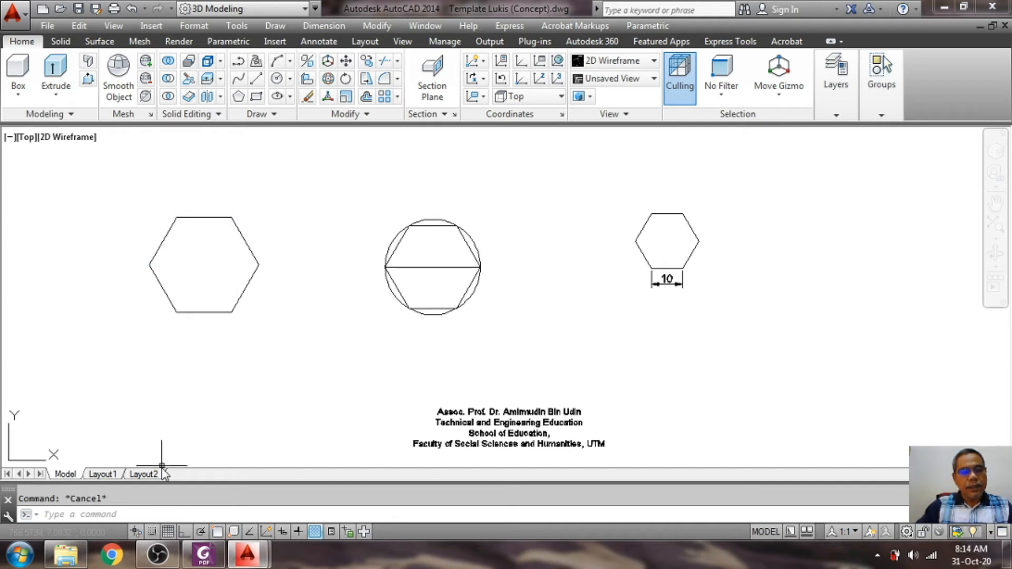
pyautogui.click(161, 236)
pyautogui.moveTo(163, 242)
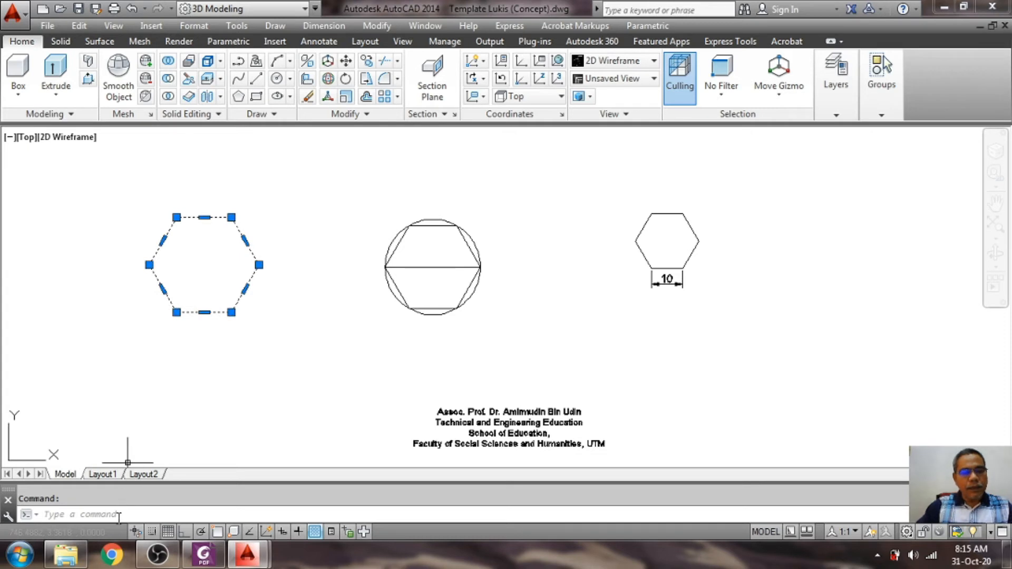
# Step: Explode the first hexagon into separate line segments
pyautogui.click(119, 517)
pyautogui.press('Escape')
pyautogui.write('explode')
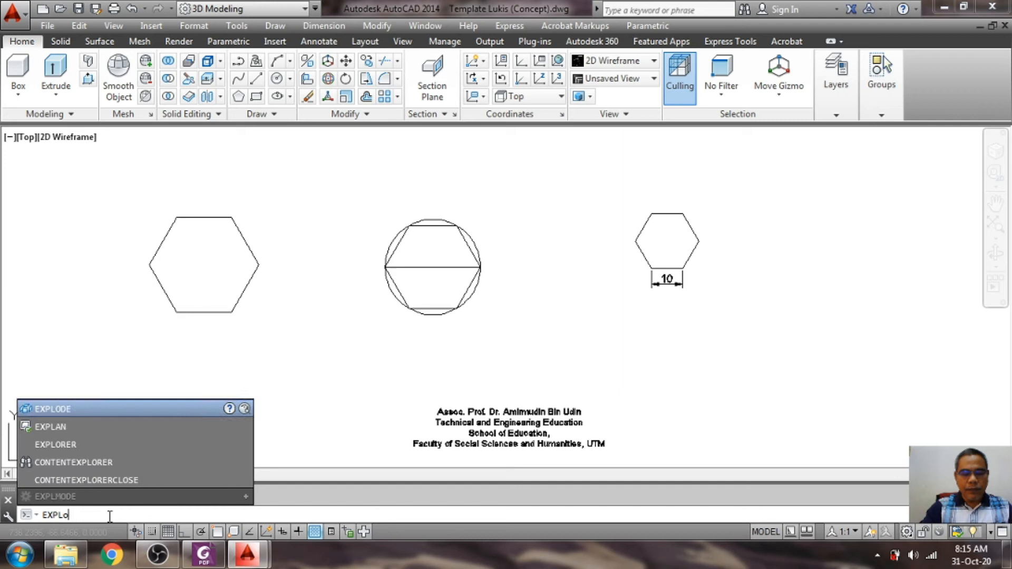
pyautogui.press('Return')
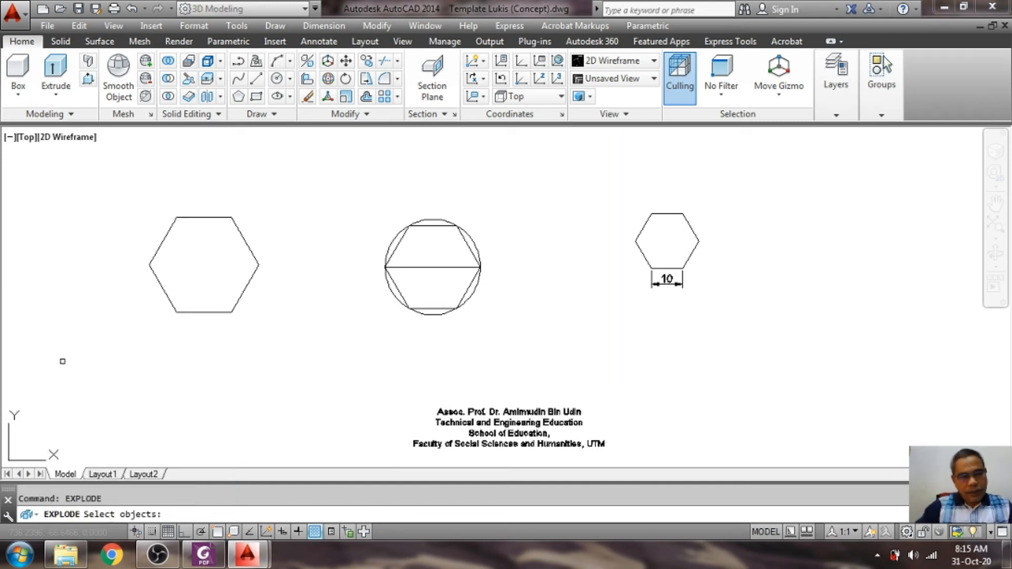
pyautogui.click(169, 296)
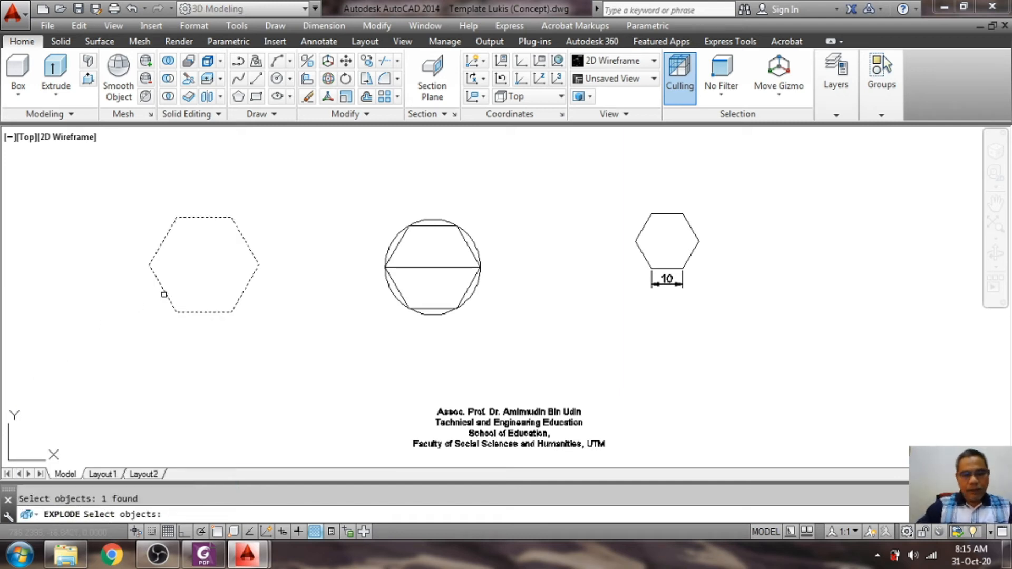
pyautogui.press('Return')
# Step: Select the lower-left, upper-left and top sides of the exploded hexagon individually to check that they are separate
pyautogui.click(157, 283)
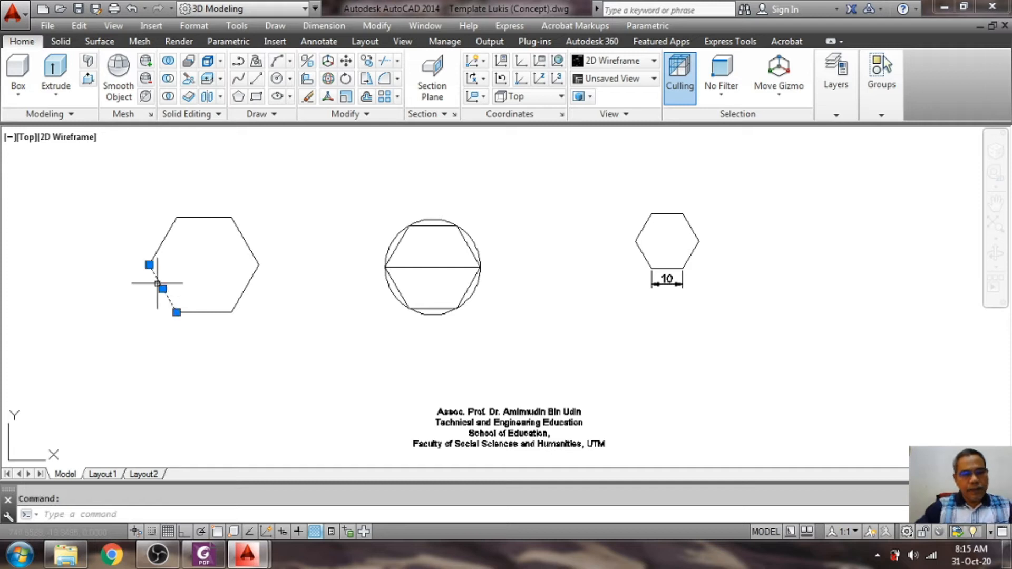
pyautogui.click(164, 241)
pyautogui.click(204, 218)
pyautogui.press('Escape')
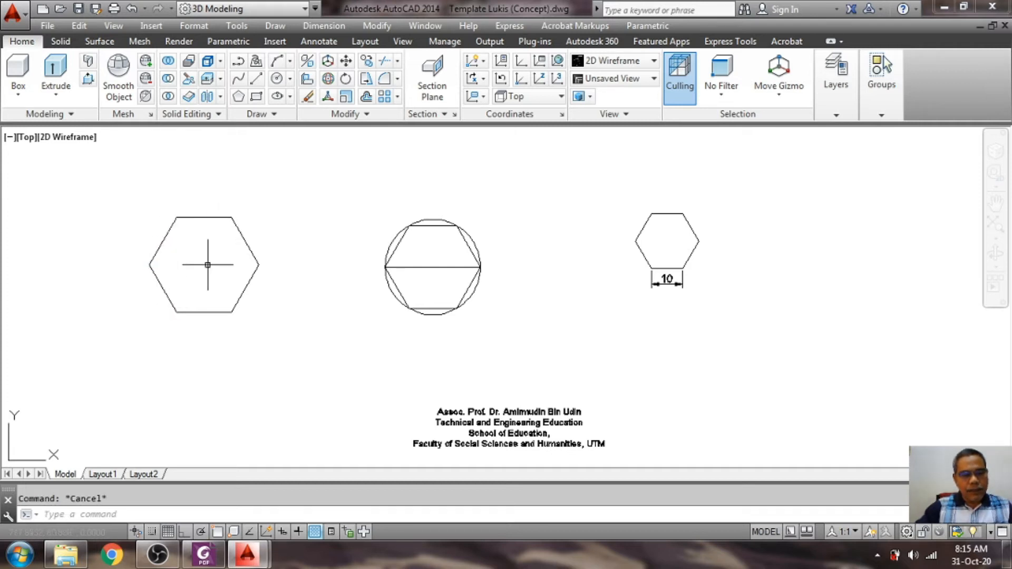
# Step: Erase the upper-left side of the exploded hexagon and undo the erasure
pyautogui.press('Return')
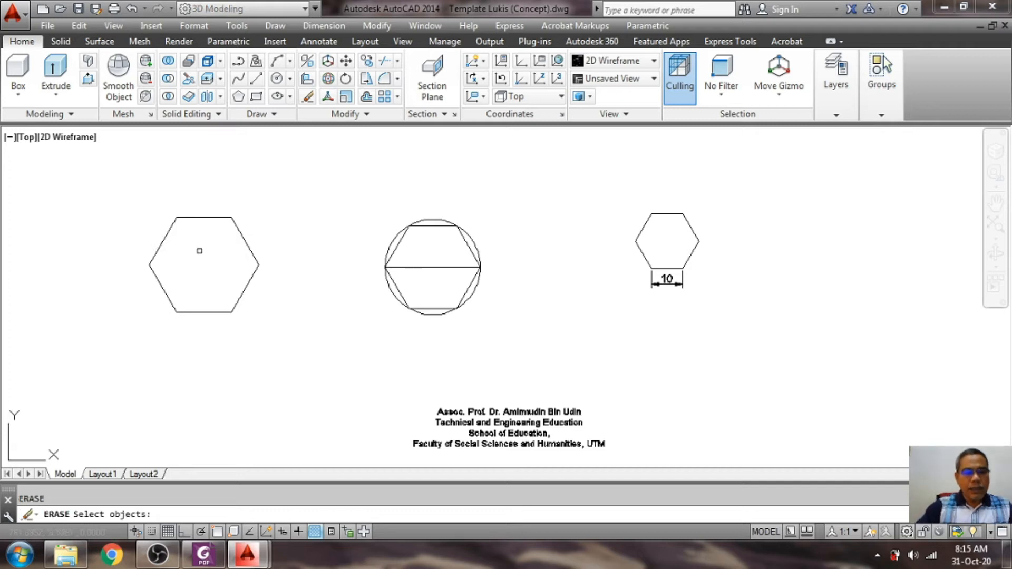
pyautogui.click(166, 236)
pyautogui.press('Return')
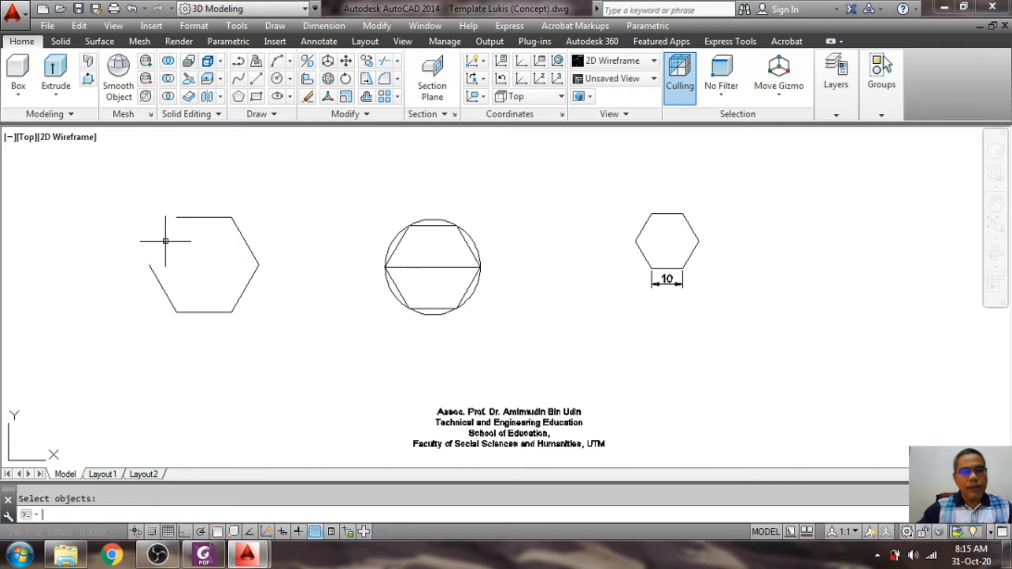
pyautogui.write('u')
pyautogui.press('Return')
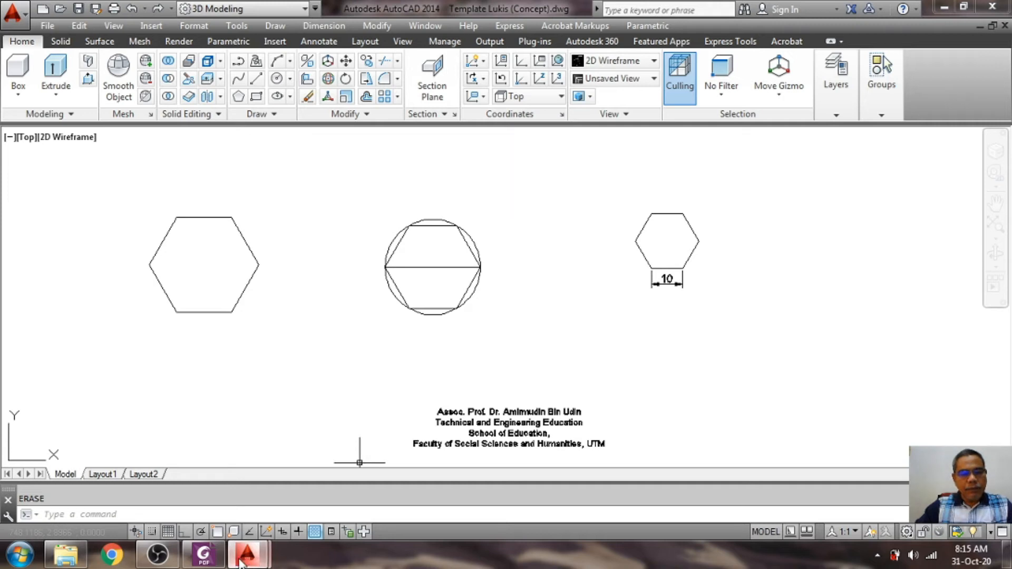
# Step: Switch to the drawing Geometric Drawing Ex4f.dwg and save it
pyautogui.moveTo(240, 561)
pyautogui.click(313, 492)
pyautogui.hotkey('ctrl', 's')
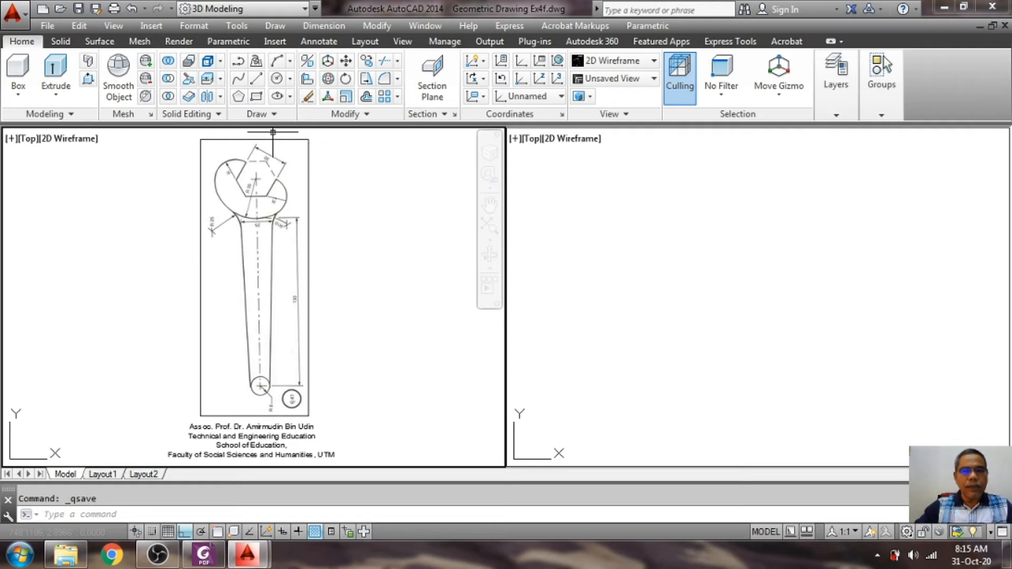
# Step: With the empty viewport active, set the model space limits from 0,0 to an upper-right corner with an X value of 250
pyautogui.click(612, 247)
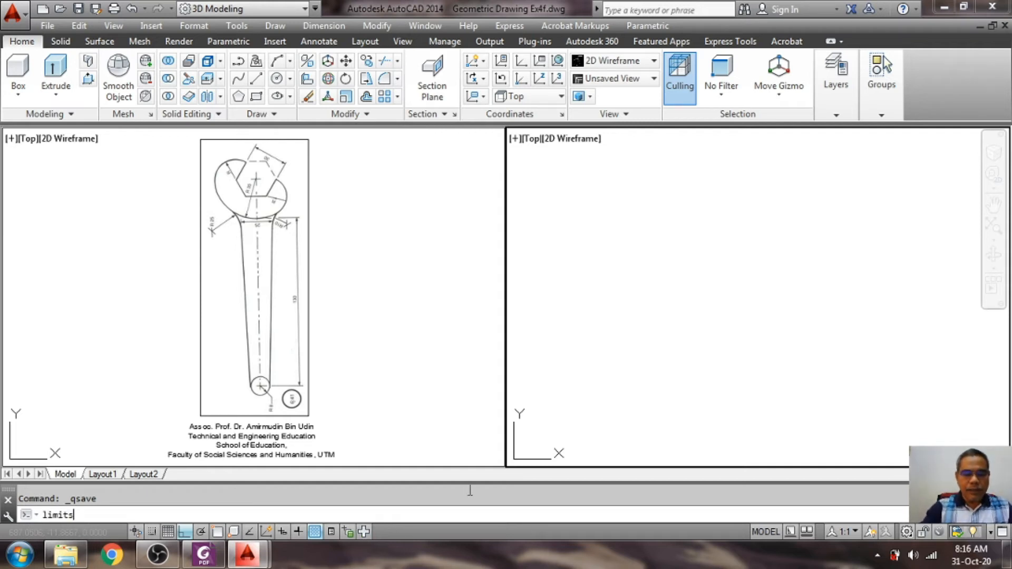
pyautogui.press('Return')
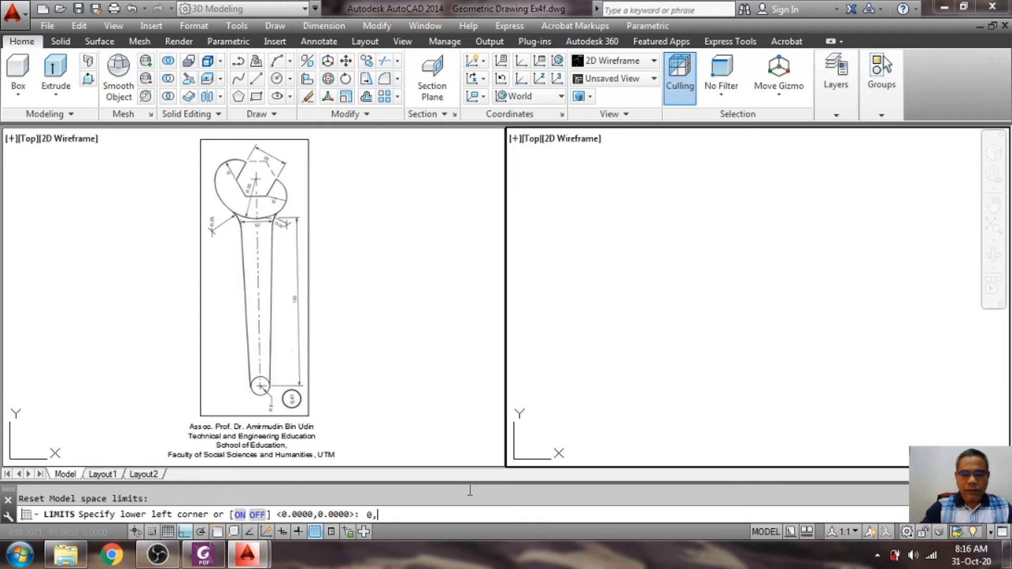
pyautogui.press('Return')
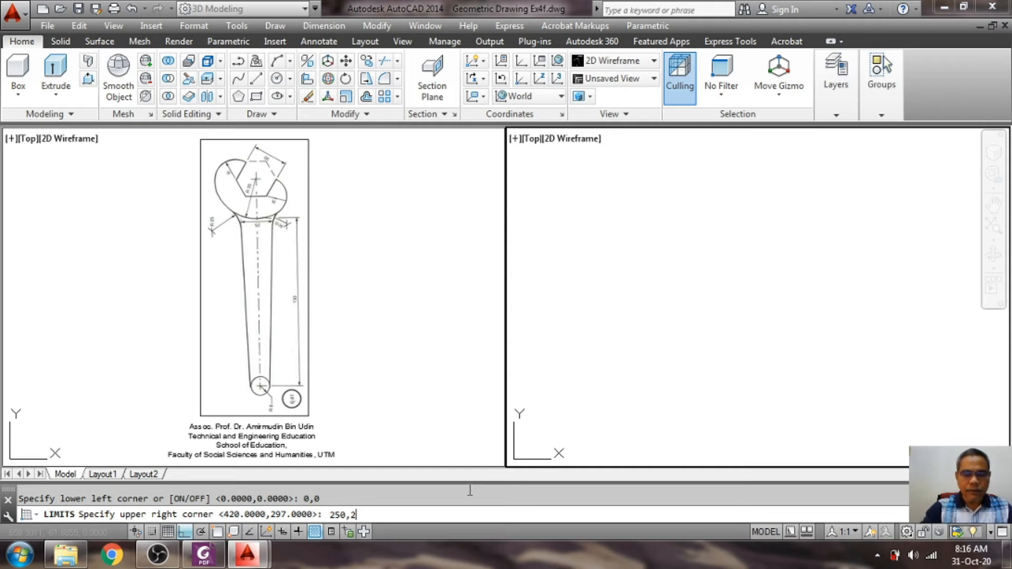
pyautogui.press('Return')
# Step: Zoom the empty viewport to show all, and reduce its view by a scale factor of .9x
pyautogui.write('z')
pyautogui.press('Return')
pyautogui.write('a')
pyautogui.press('Return')
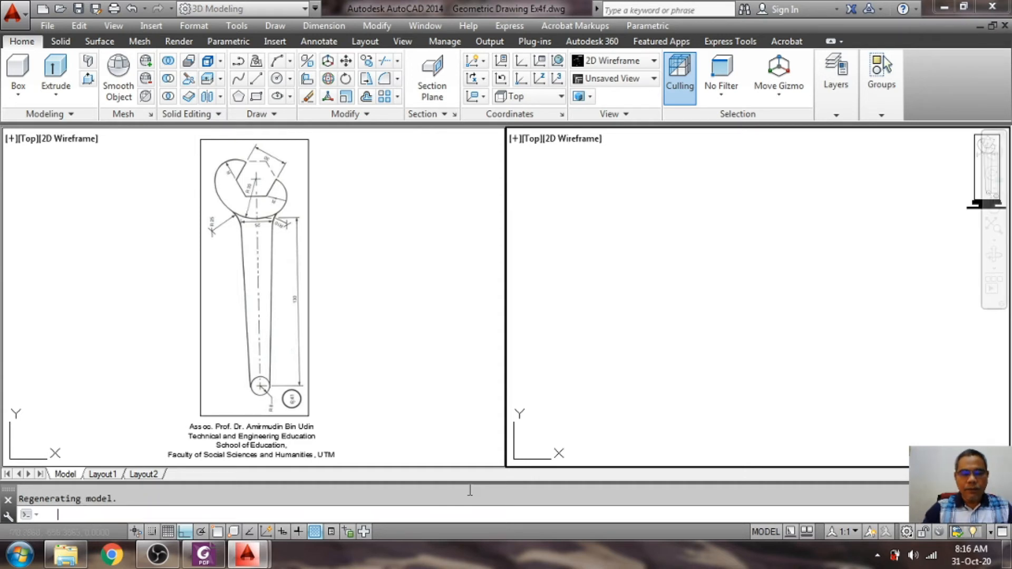
pyautogui.write('z')
pyautogui.press('Return')
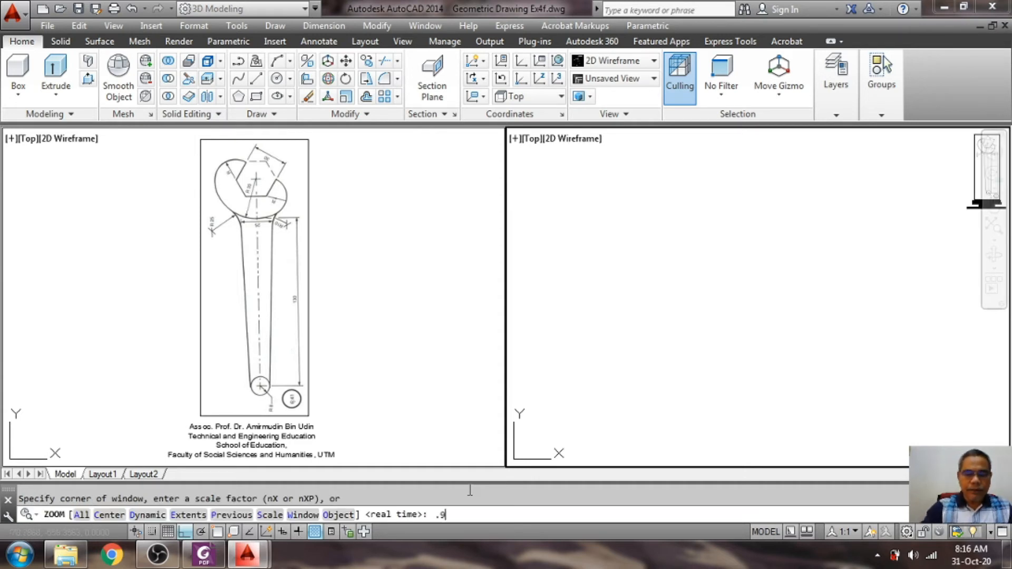
pyautogui.write('.9x')
pyautogui.press('Return')
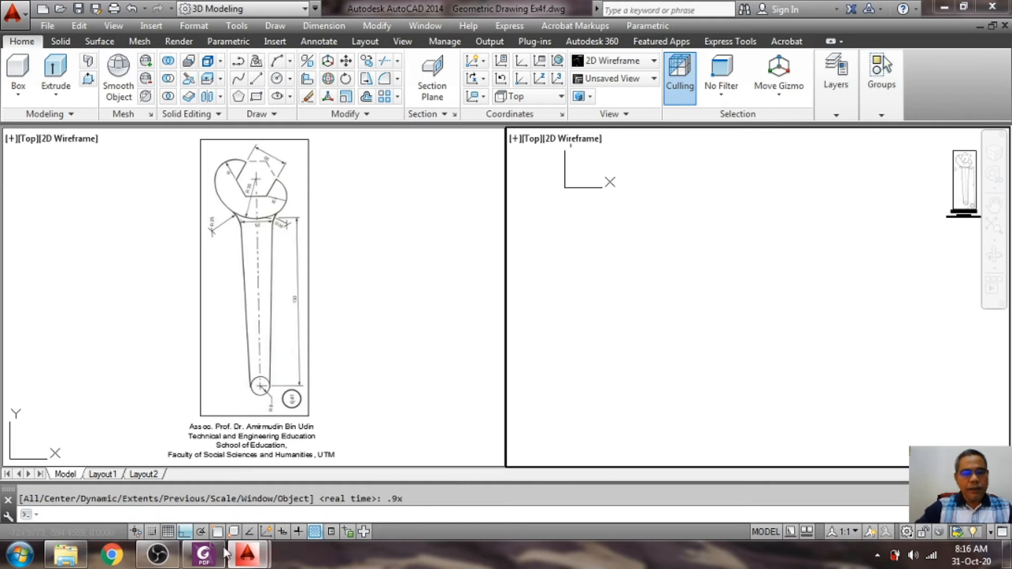
# Step: Turn on the grid in the empty viewport and disable displaying it beyond the limits
pyautogui.press('F7')
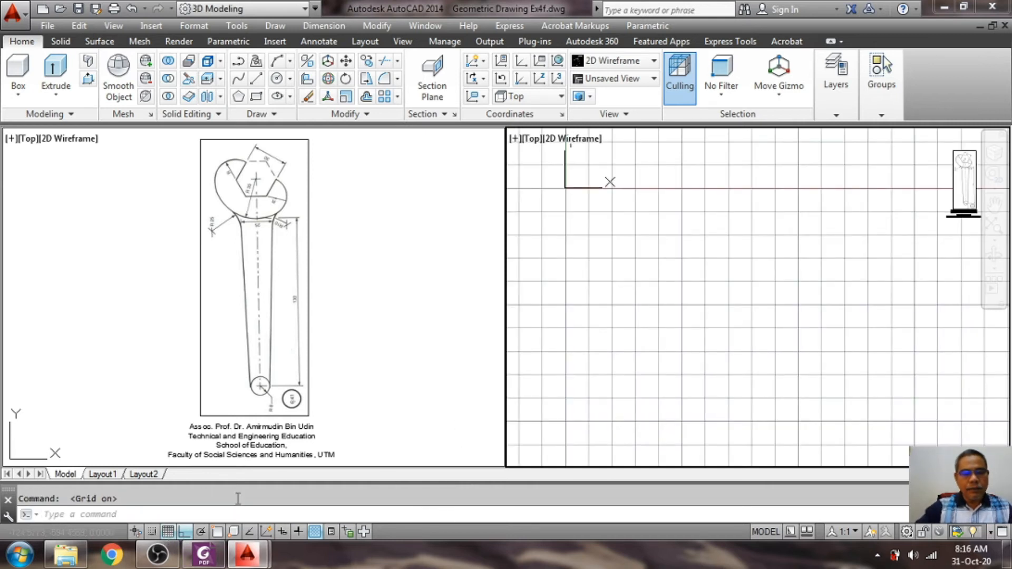
pyautogui.rightClick(162, 532)
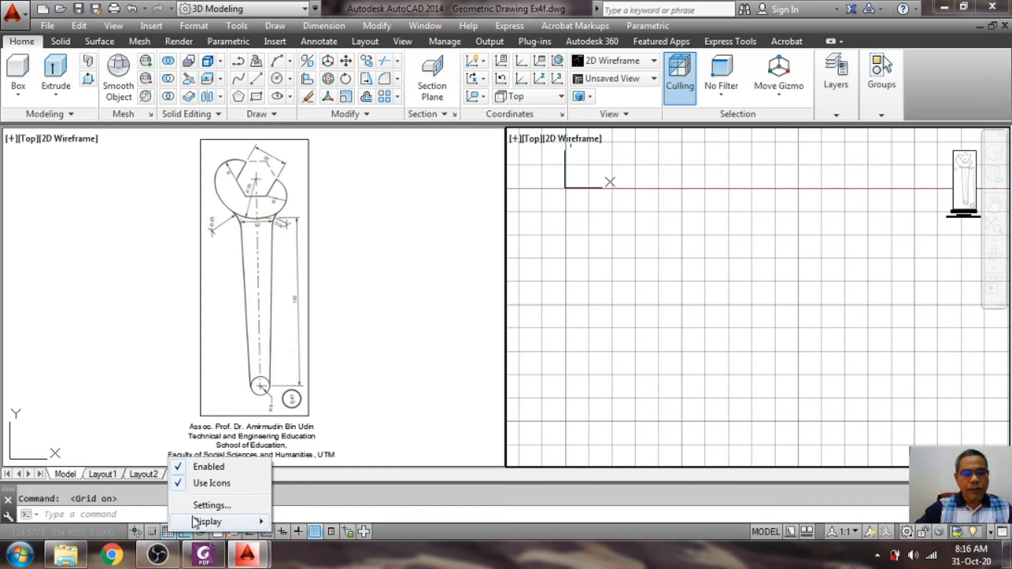
pyautogui.click(212, 506)
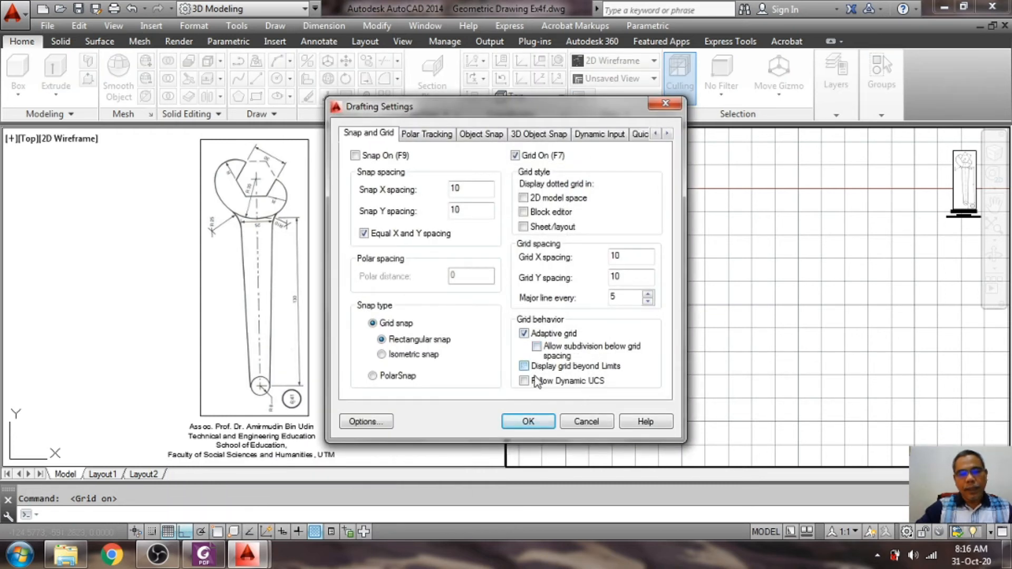
pyautogui.click(529, 422)
# Step: Fit the whole limits area inside the empty viewport using the grid as a guide, and hide the grid
pyautogui.scroll(-3, 662, 205)
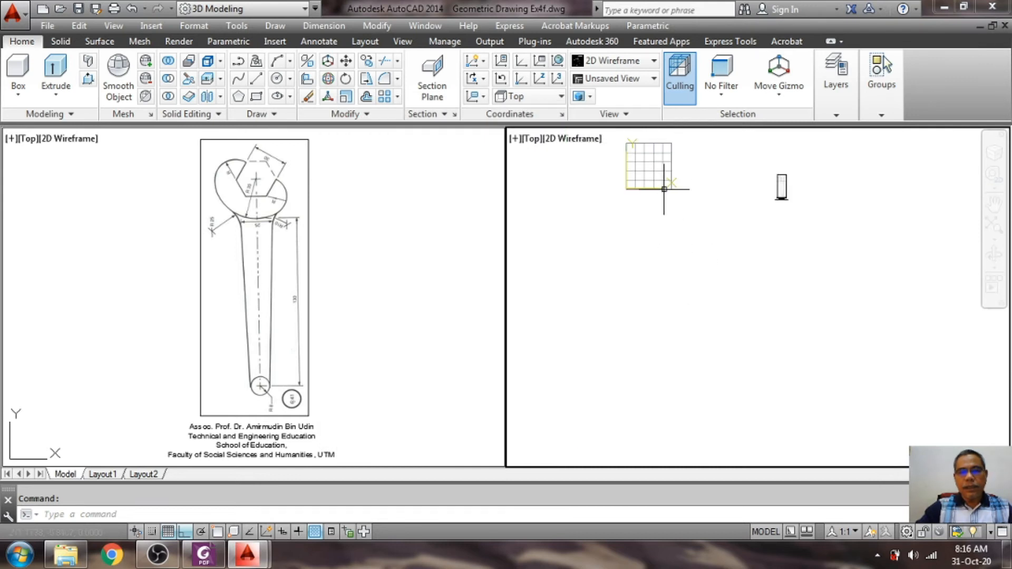
pyautogui.scroll(5, 594, 150)
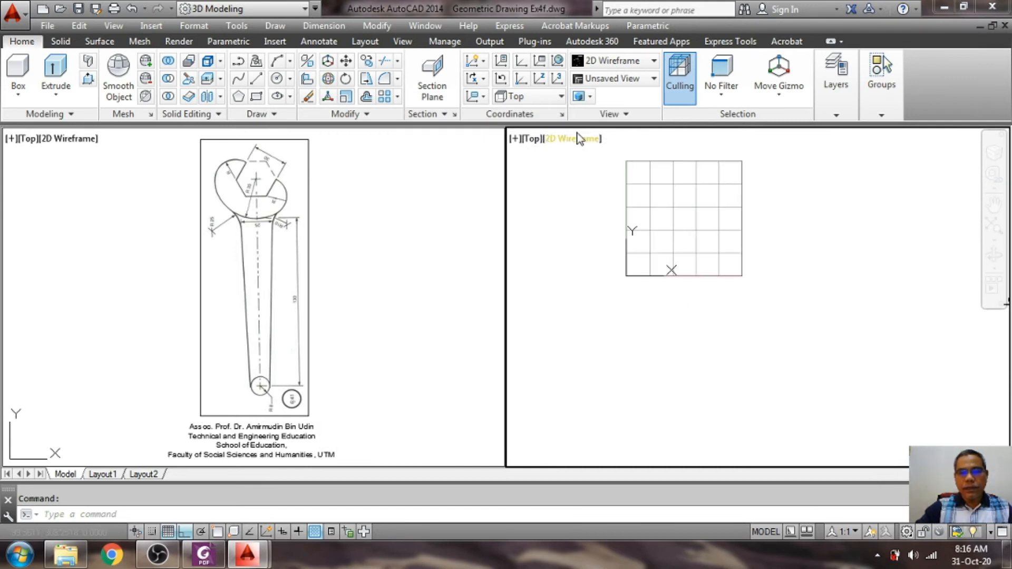
pyautogui.scroll(-1, 595, 151)
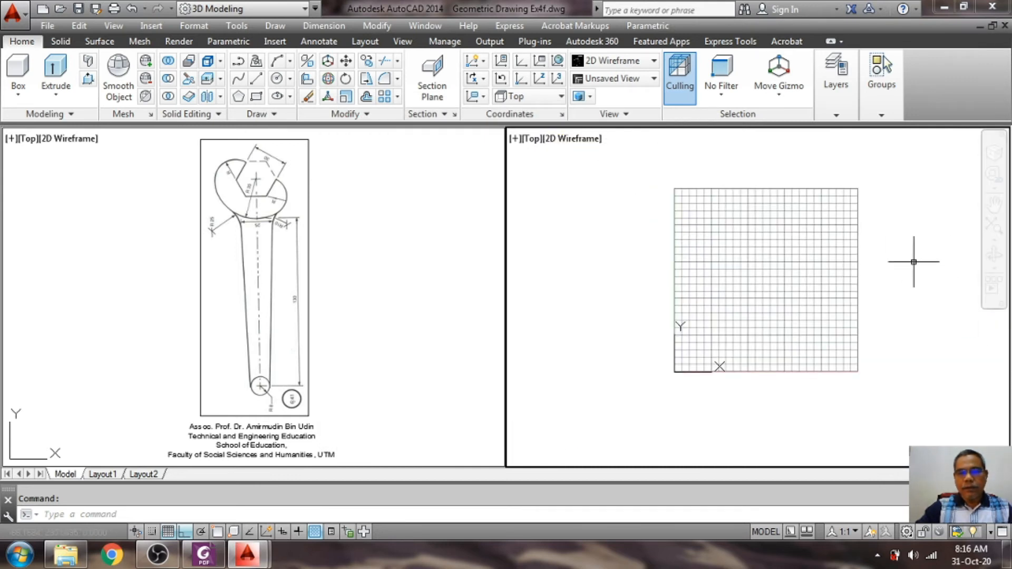
pyautogui.scroll(2, 737, 251)
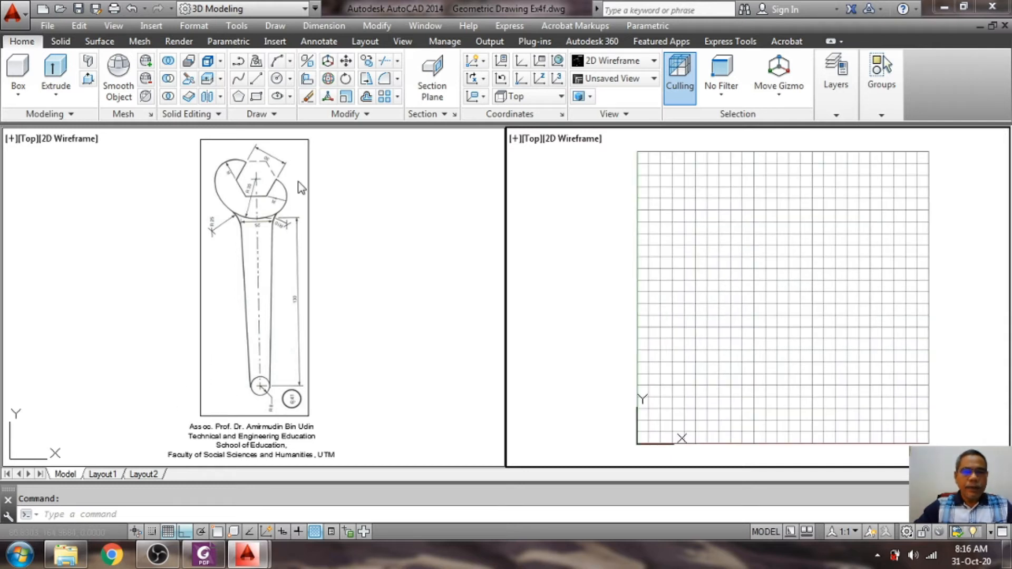
pyautogui.click(168, 532)
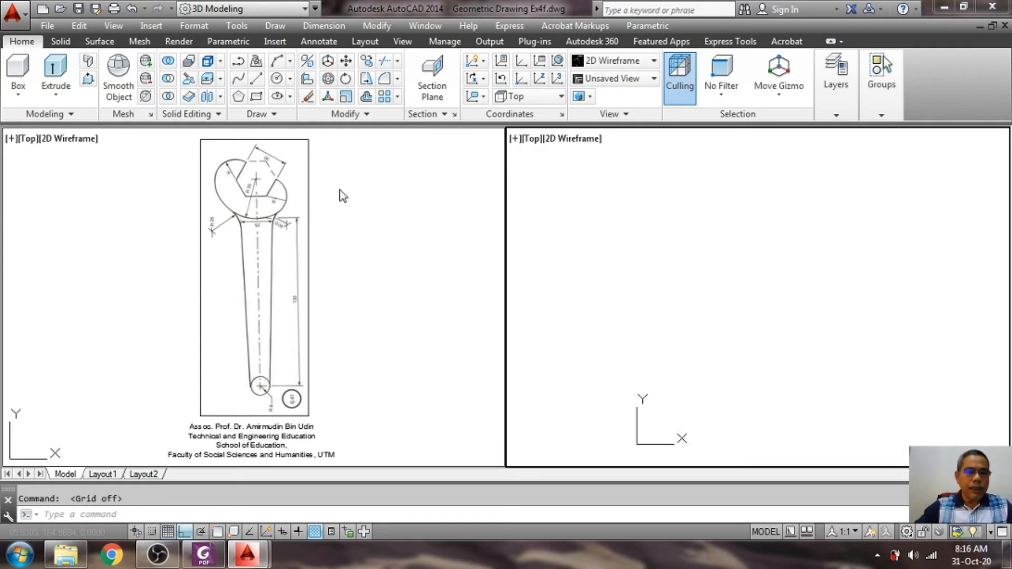
# Step: Examine the spanner reference drawing up close, including the hexagonal jaw, the head radii and the handle dimensions
pyautogui.click(317, 158)
pyautogui.scroll(3, 317, 158)
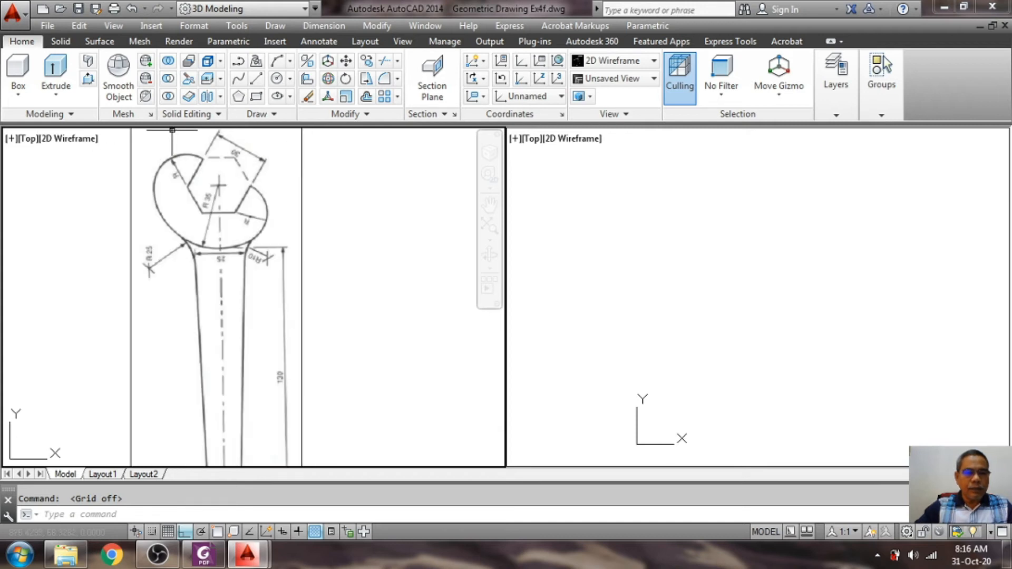
pyautogui.scroll(4, 172, 130)
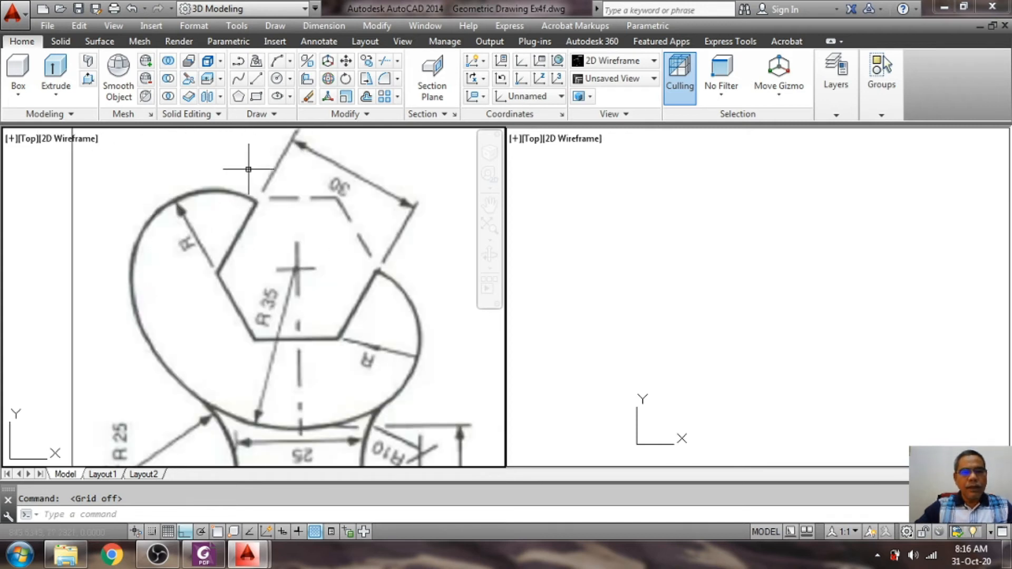
pyautogui.scroll(-3, 304, 195)
pyautogui.scroll(-2, 321, 208)
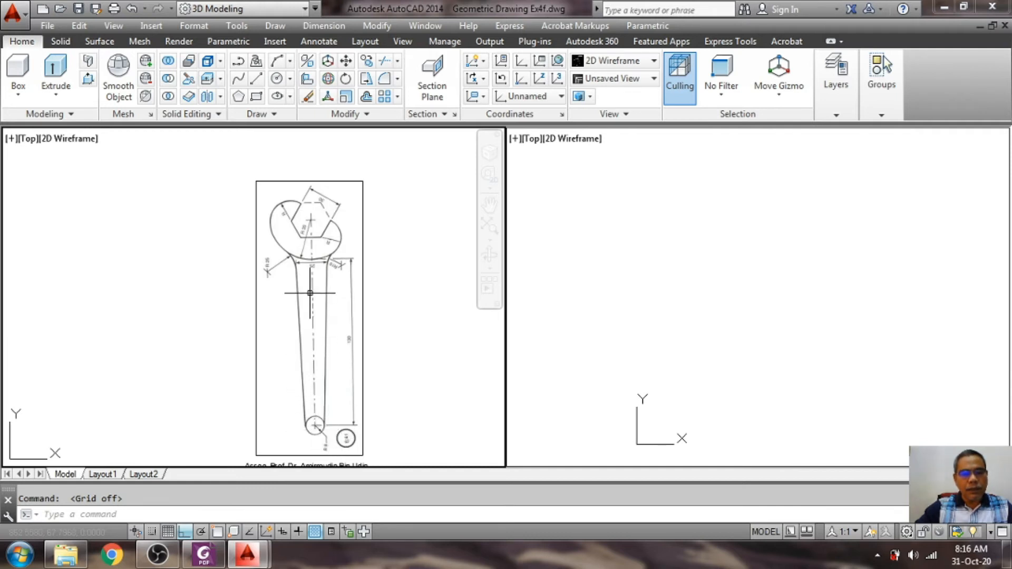
pyautogui.scroll(8, 350, 339)
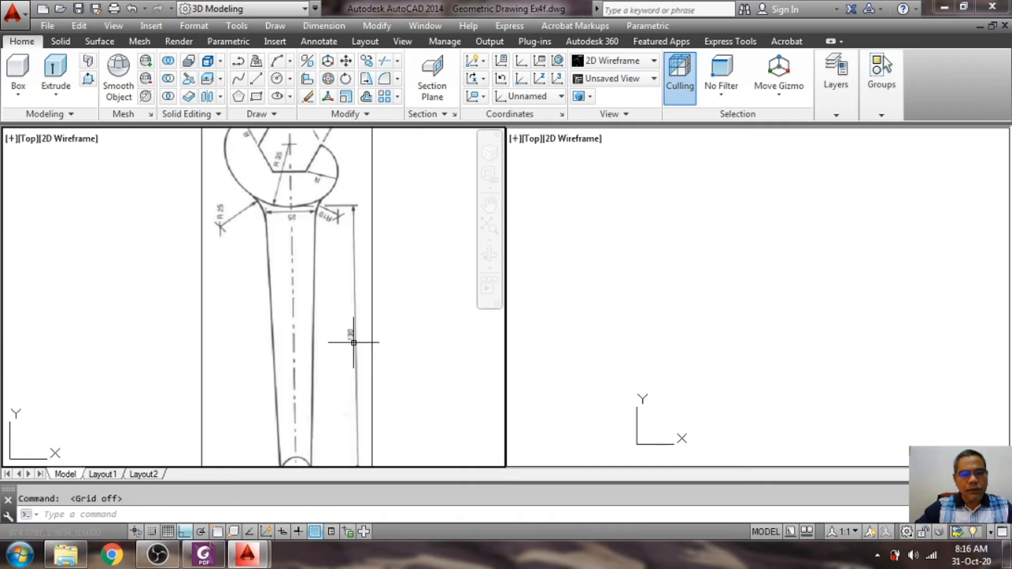
pyautogui.scroll(-8, 360, 329)
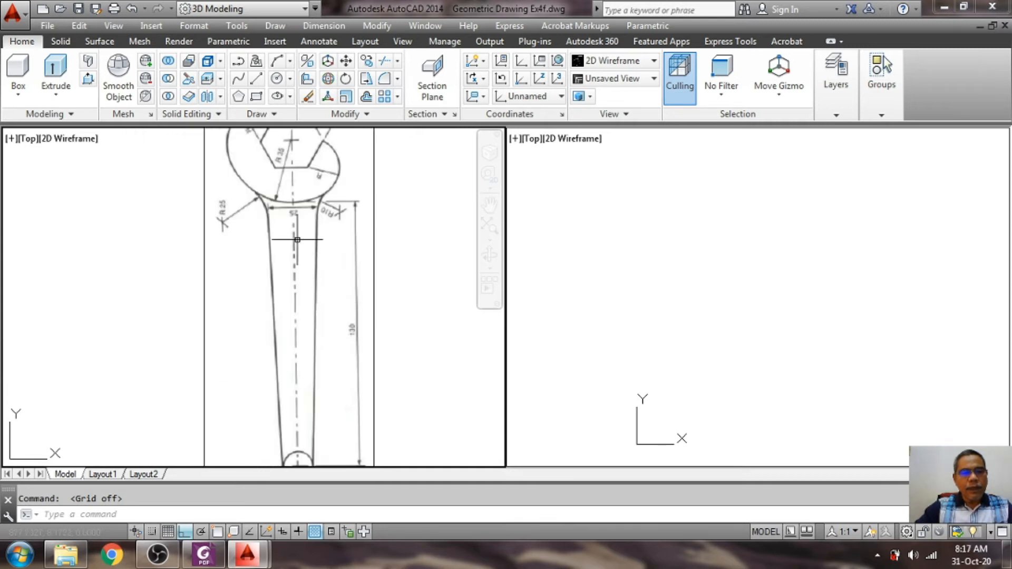
pyautogui.scroll(-3, 285, 205)
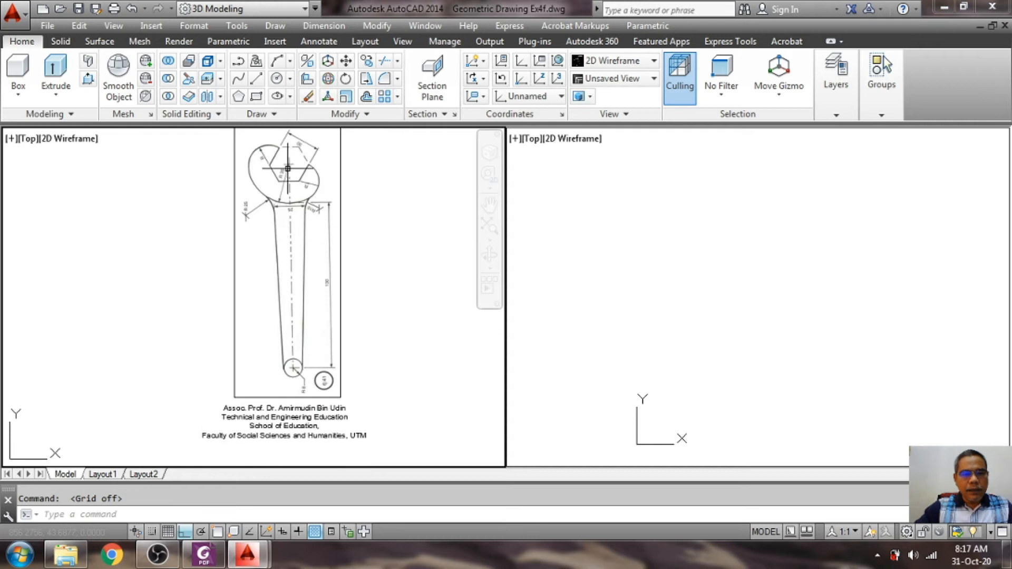
pyautogui.scroll(5, 277, 170)
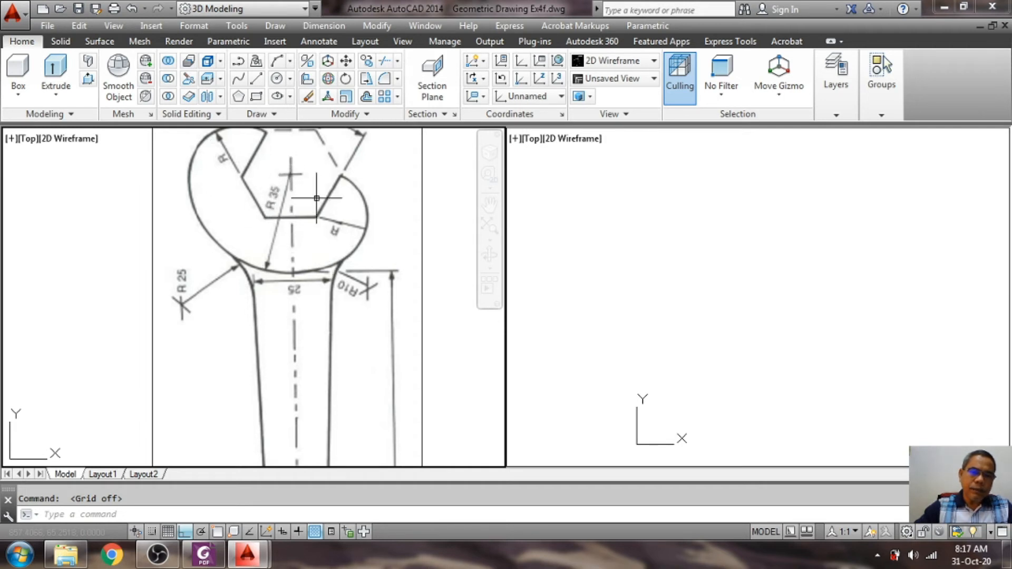
pyautogui.scroll(-2, 304, 212)
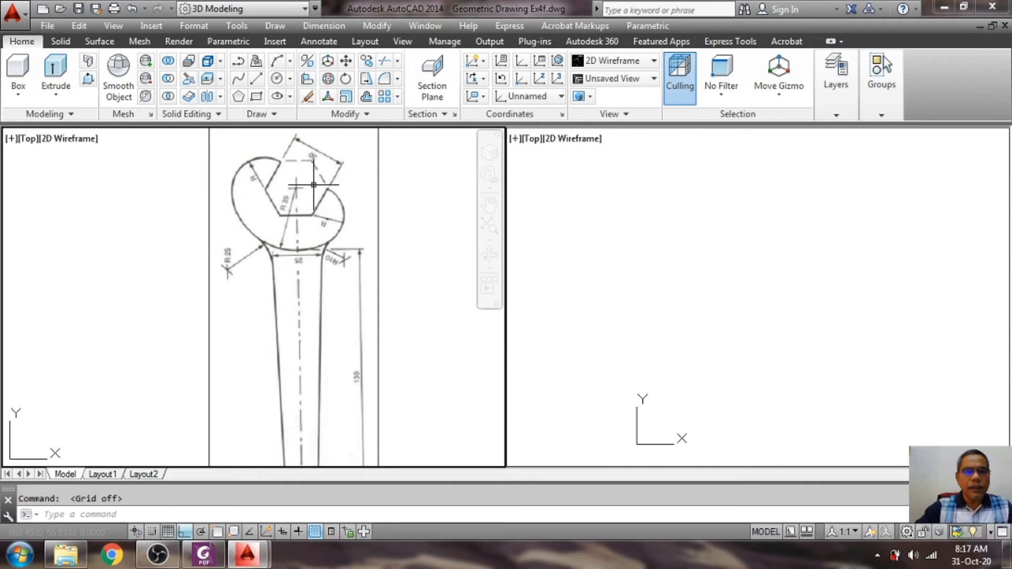
pyautogui.scroll(-1, 294, 136)
pyautogui.scroll(2, 294, 134)
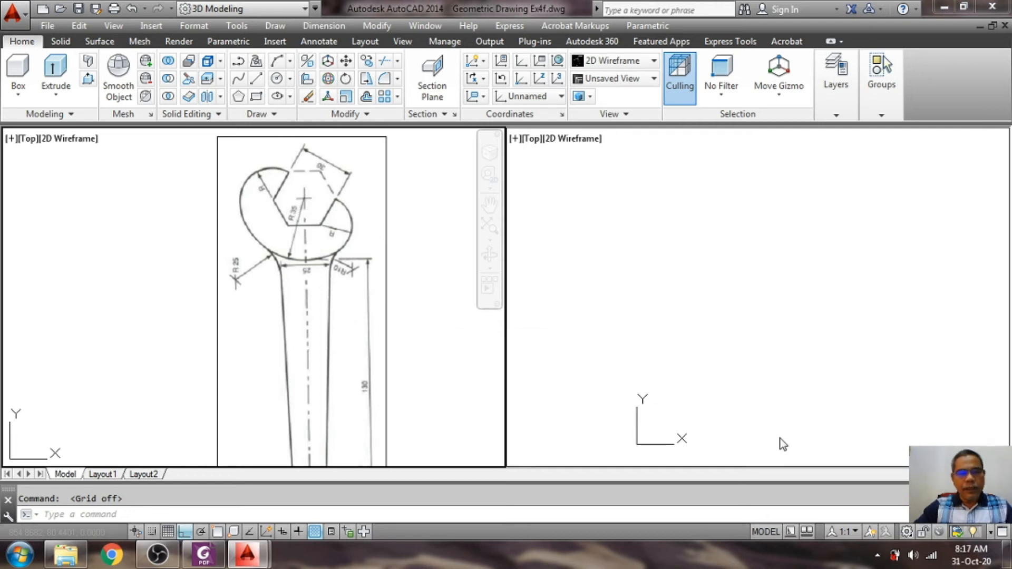
# Step: Draw a six-sided polygon in the upper part of the empty viewport, circumscribed about a circle of radius 15
pyautogui.click(763, 408)
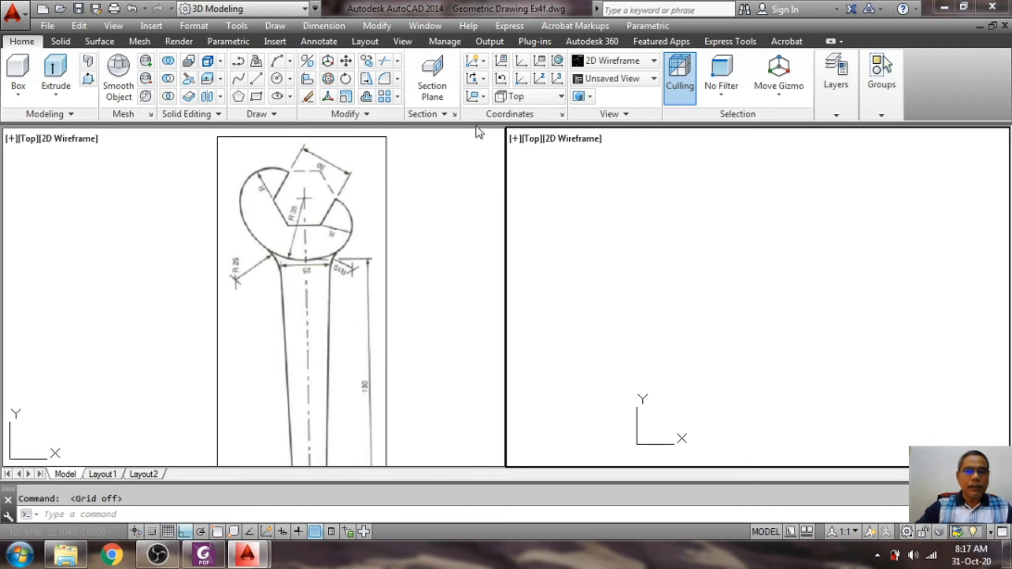
pyautogui.click(274, 27)
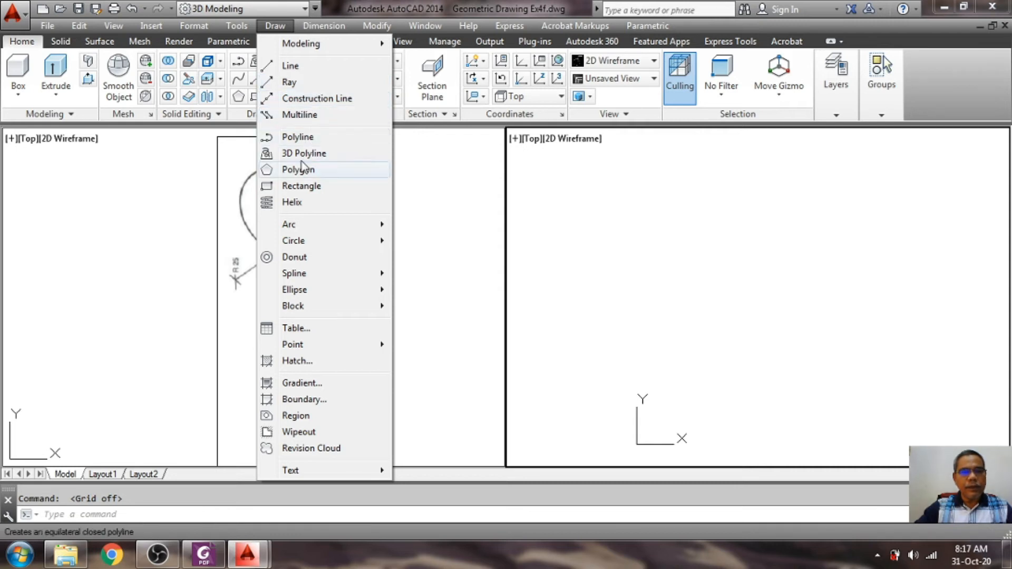
pyautogui.click(308, 177)
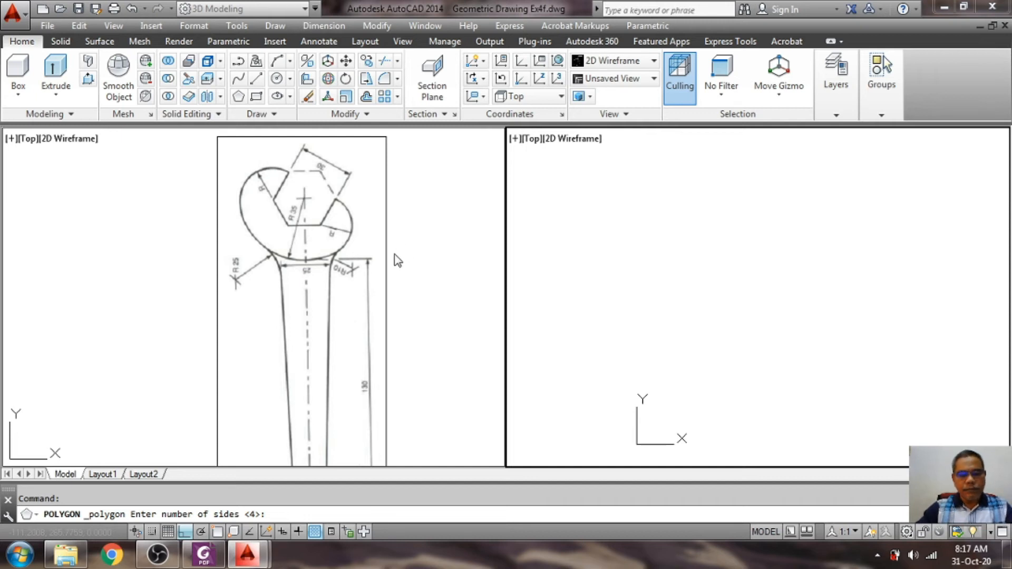
pyautogui.write('6')
pyautogui.press('Return')
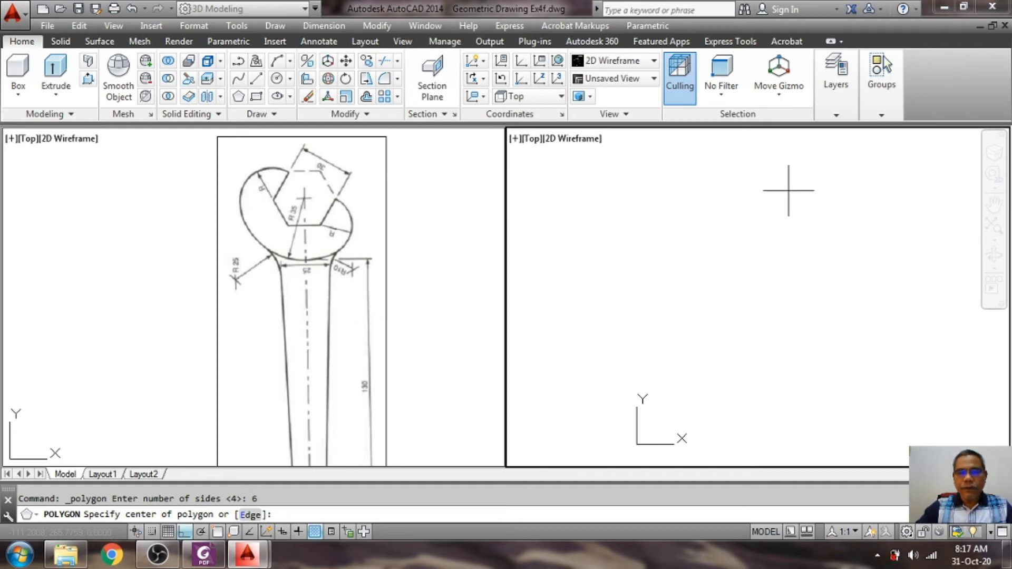
pyautogui.click(790, 195)
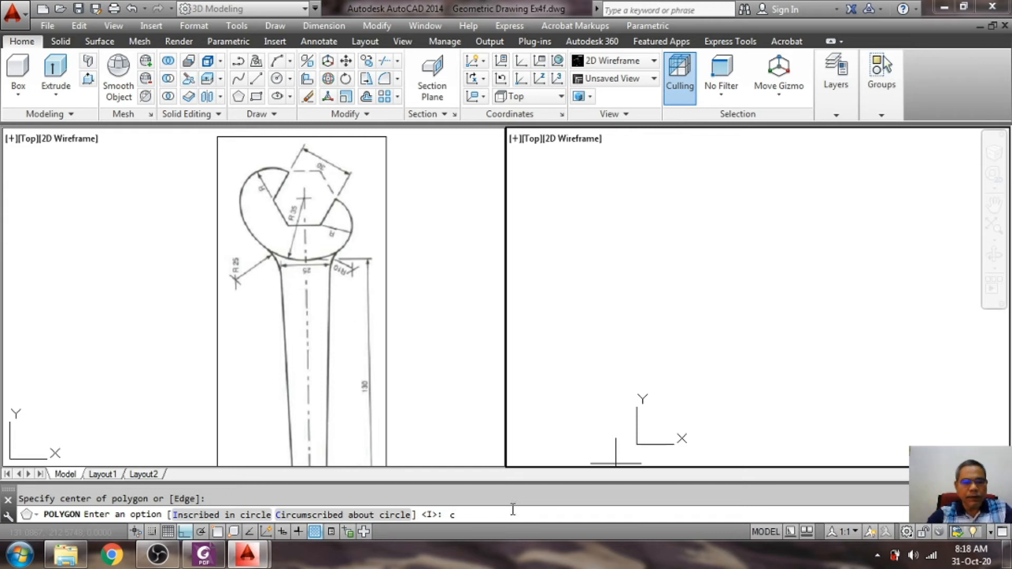
pyautogui.press('Return')
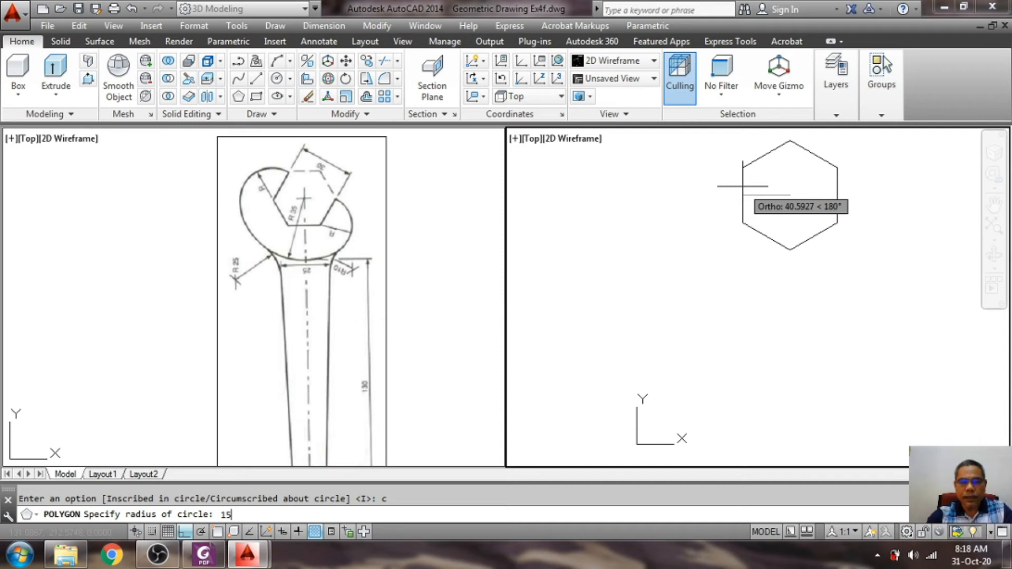
pyautogui.press('Return')
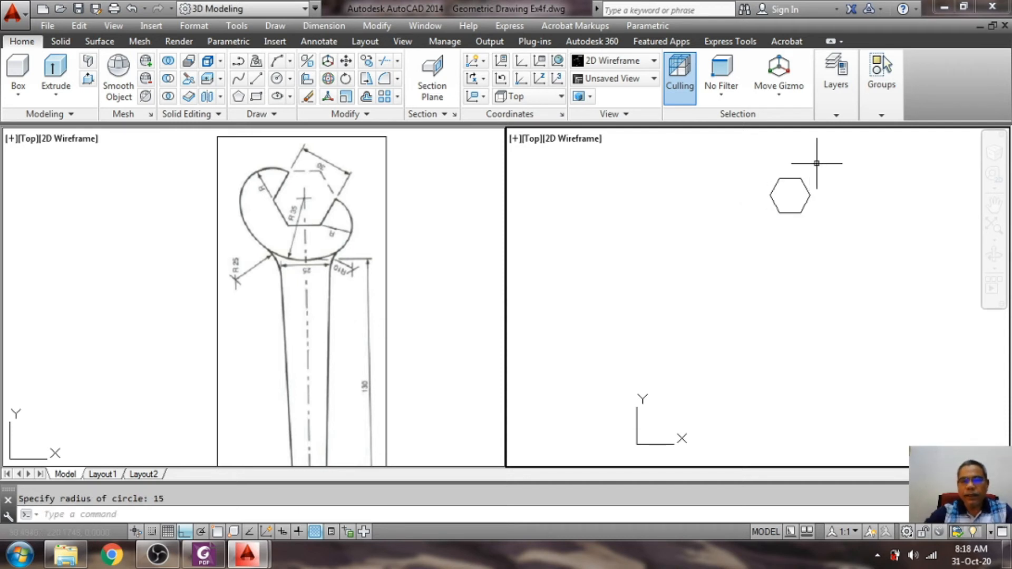
# Step: Check the hexagon's width across flats with a temporary aligned dimension between the midpoints of its upper-left and lower-right sides
pyautogui.scroll(1, 812, 181)
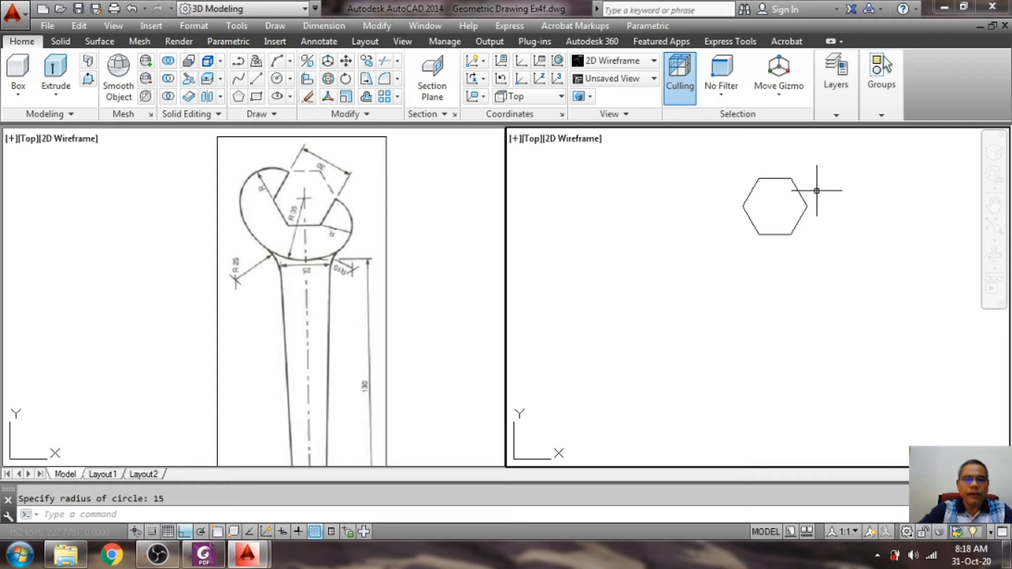
pyautogui.scroll(1, 817, 189)
pyautogui.click(324, 25)
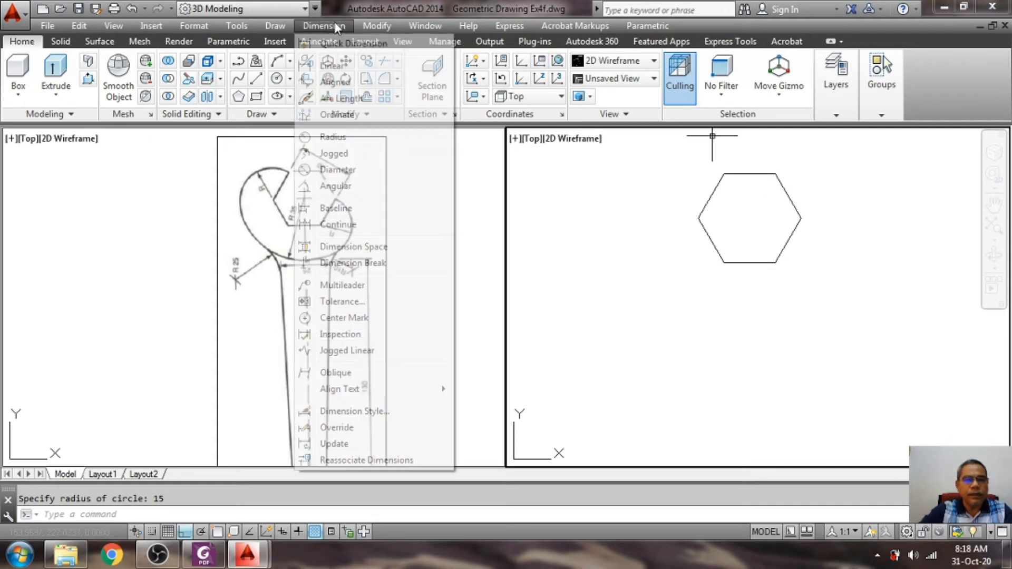
pyautogui.click(337, 82)
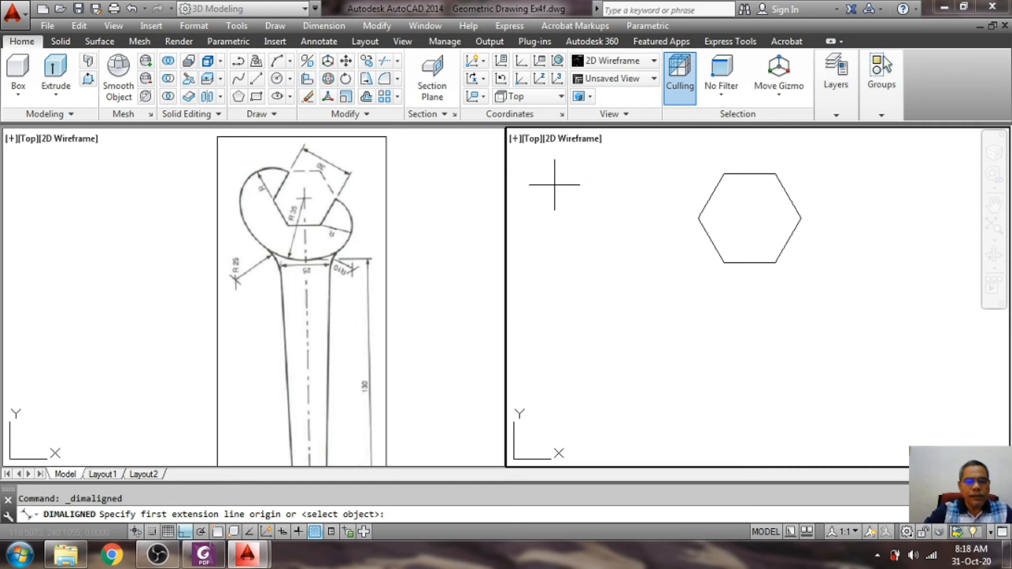
pyautogui.write('mid')
pyautogui.press('Return')
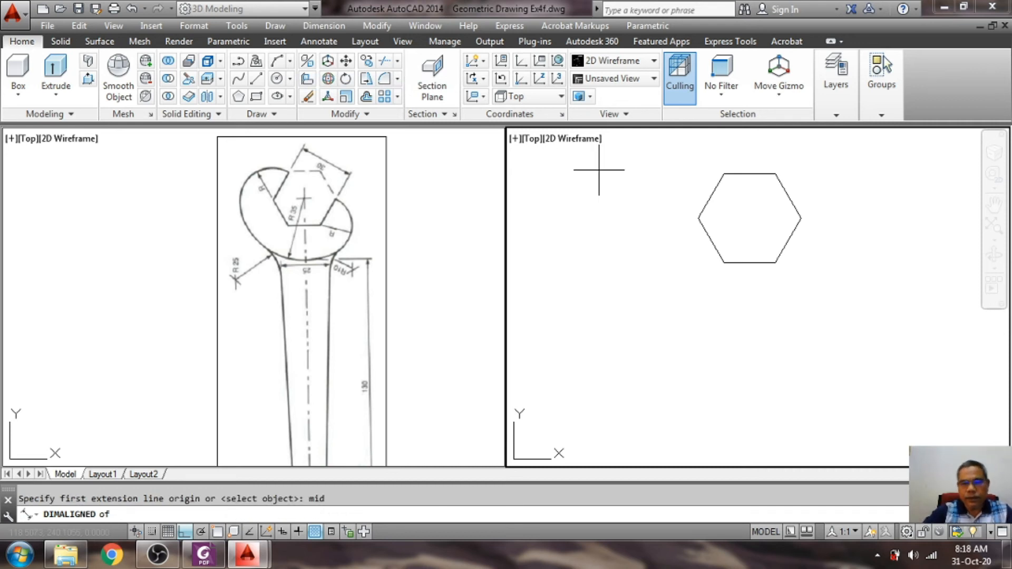
pyautogui.click(710, 197)
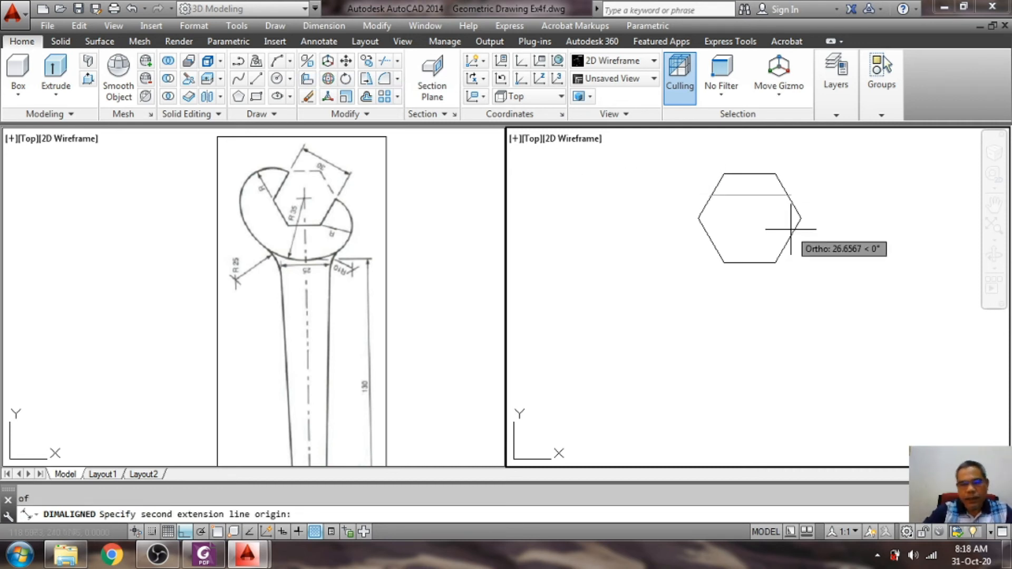
pyautogui.press('Return')
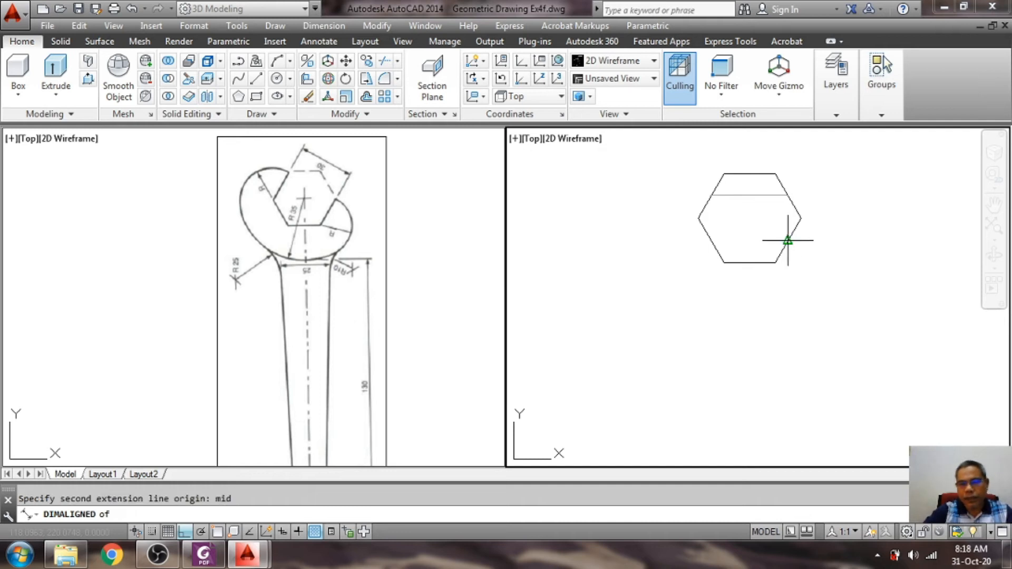
pyautogui.click(793, 241)
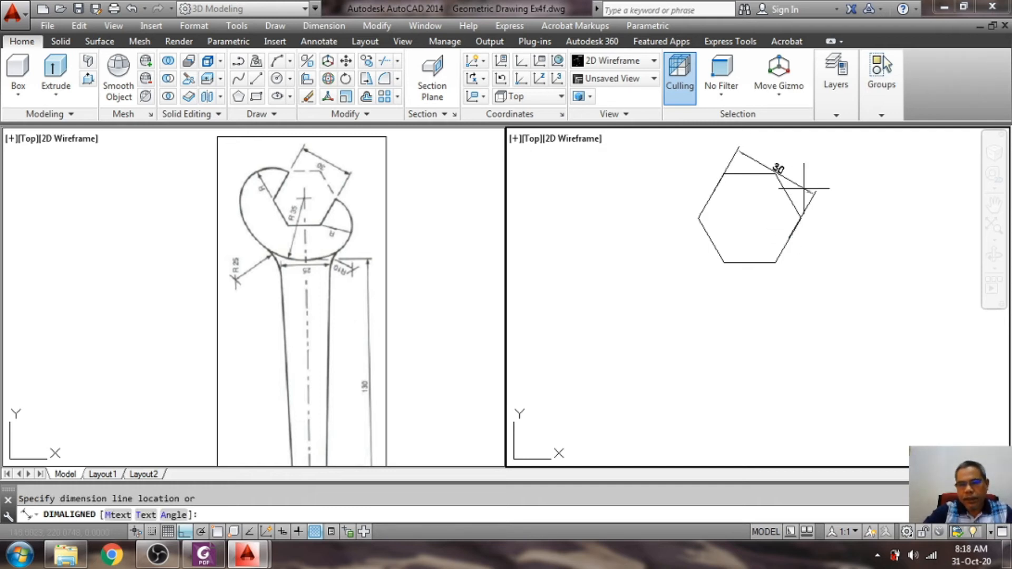
pyautogui.press('Escape')
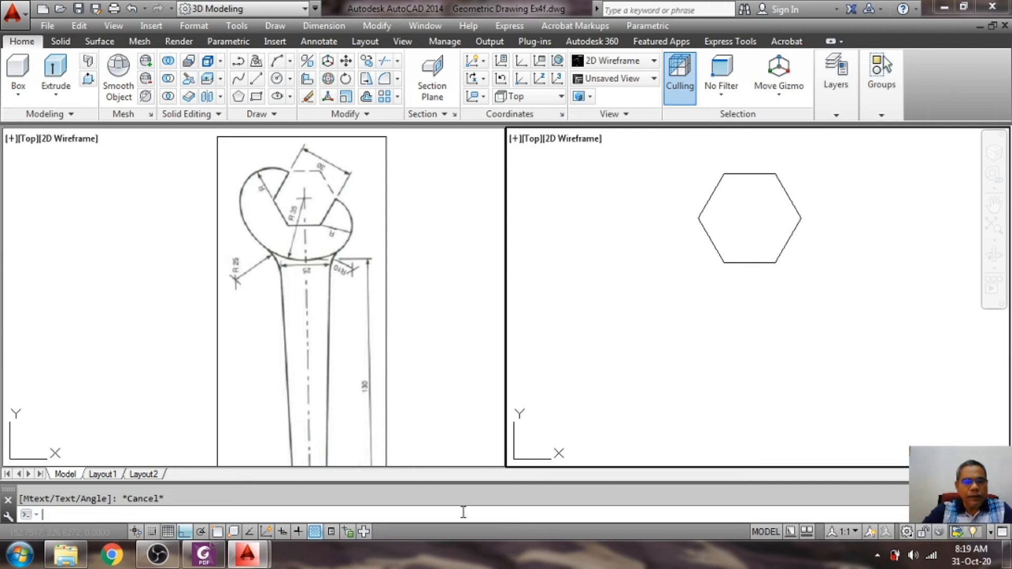
pyautogui.write('c')
pyautogui.press('Return')
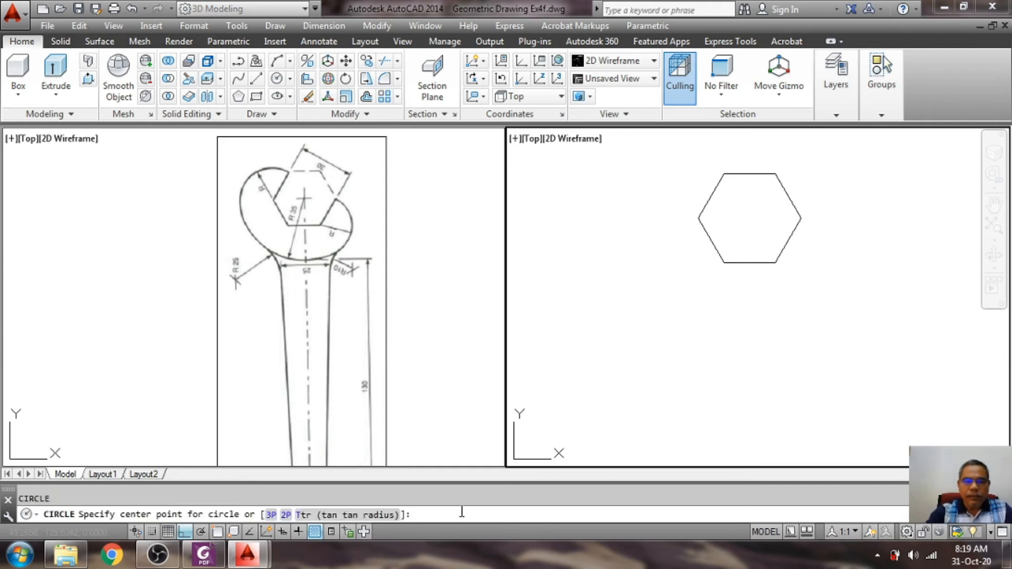
pyautogui.write('end')
pyautogui.press('Return')
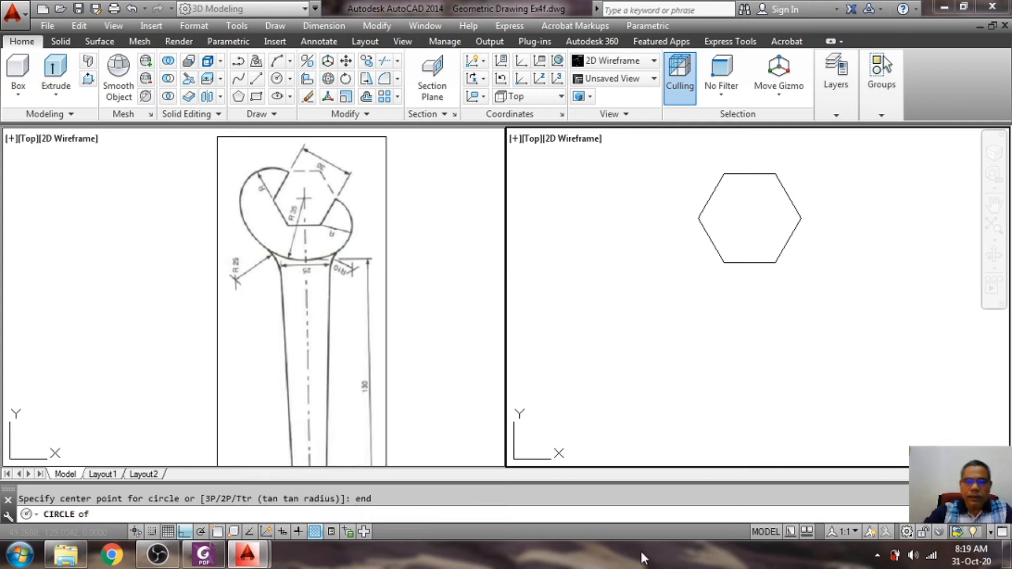
pyautogui.click(697, 217)
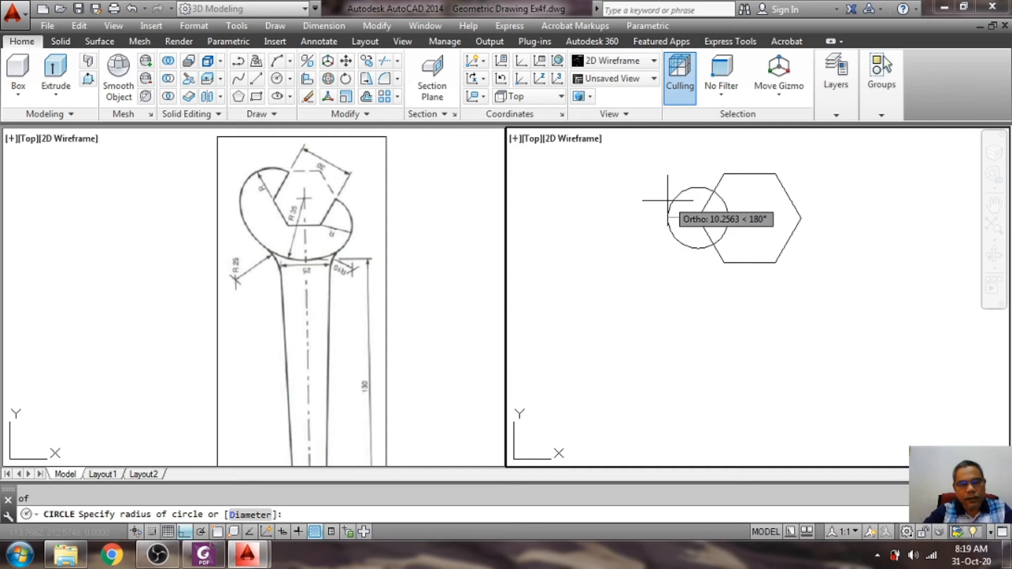
pyautogui.press('Escape')
pyautogui.click(275, 25)
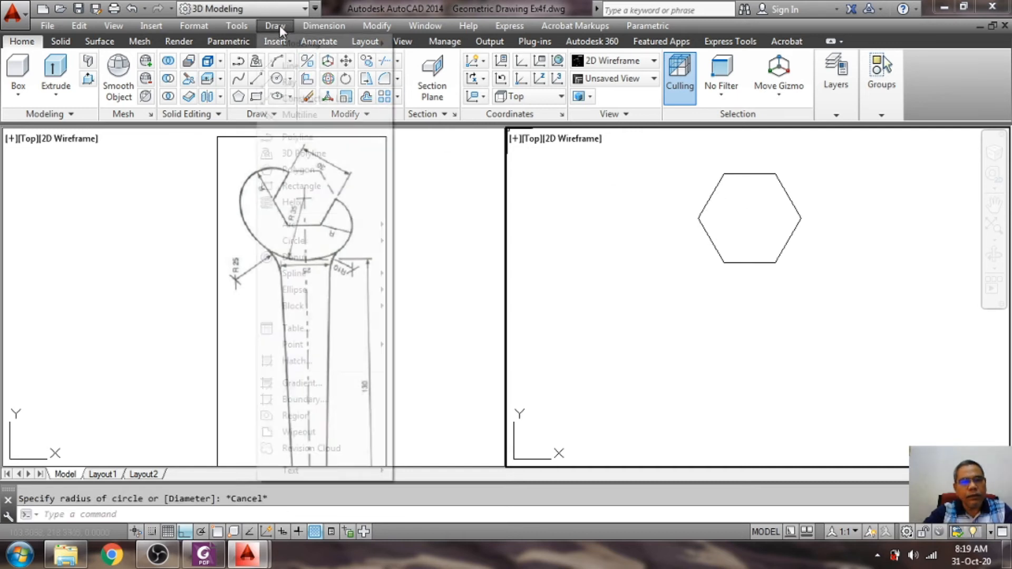
pyautogui.moveTo(317, 226)
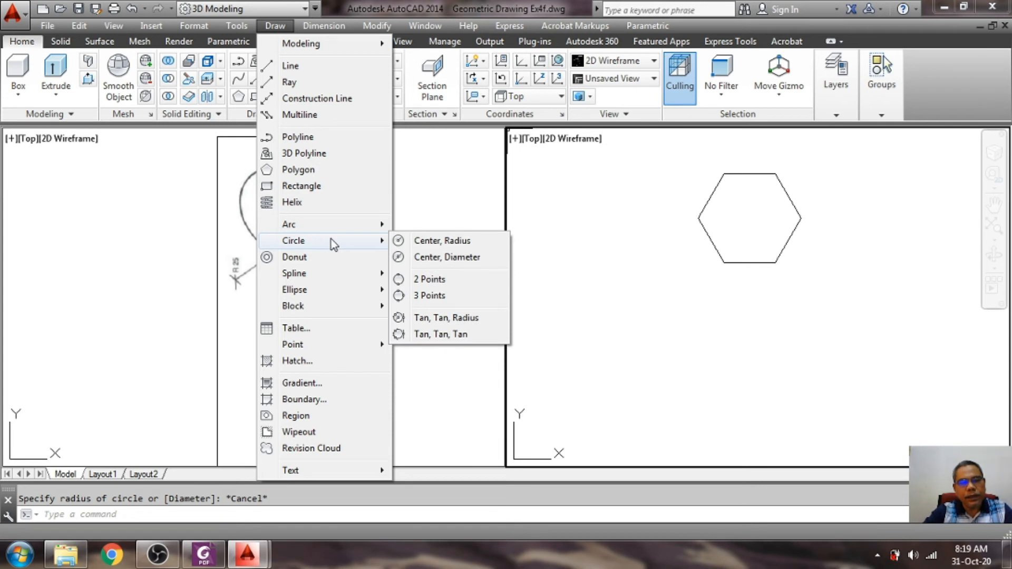
pyautogui.press('Escape')
pyautogui.press('Escape')
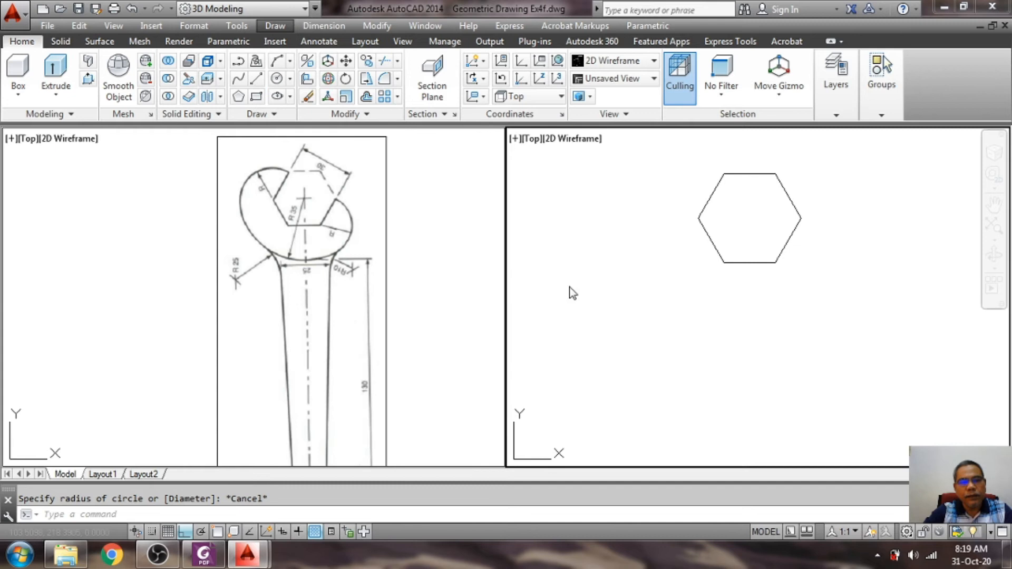
# Step: Draw a circle centred on the hexagon's left vertex, with its radius reaching the upper-left vertex
pyautogui.write('c')
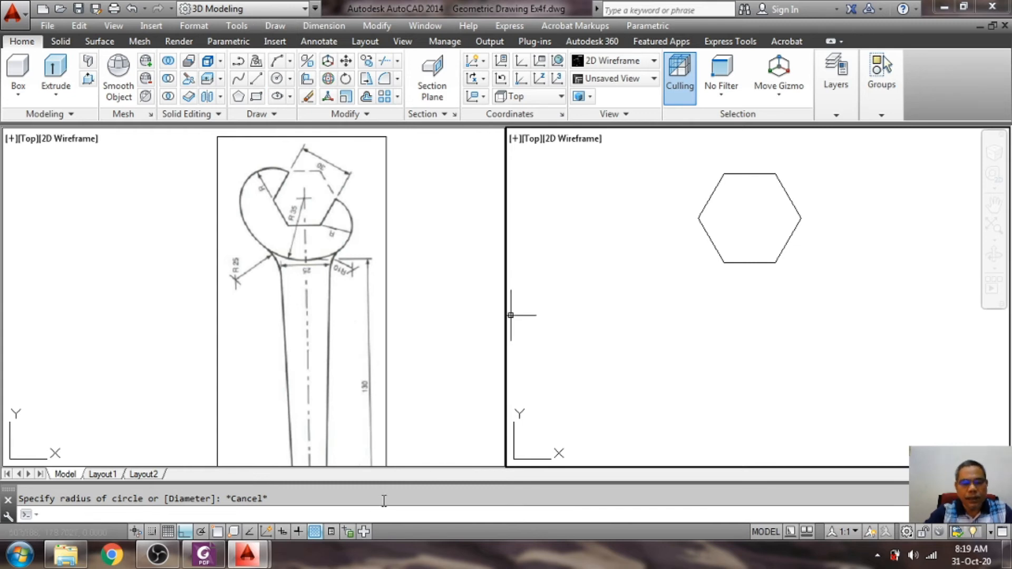
pyautogui.press('Return')
pyautogui.write('end')
pyautogui.press('Return')
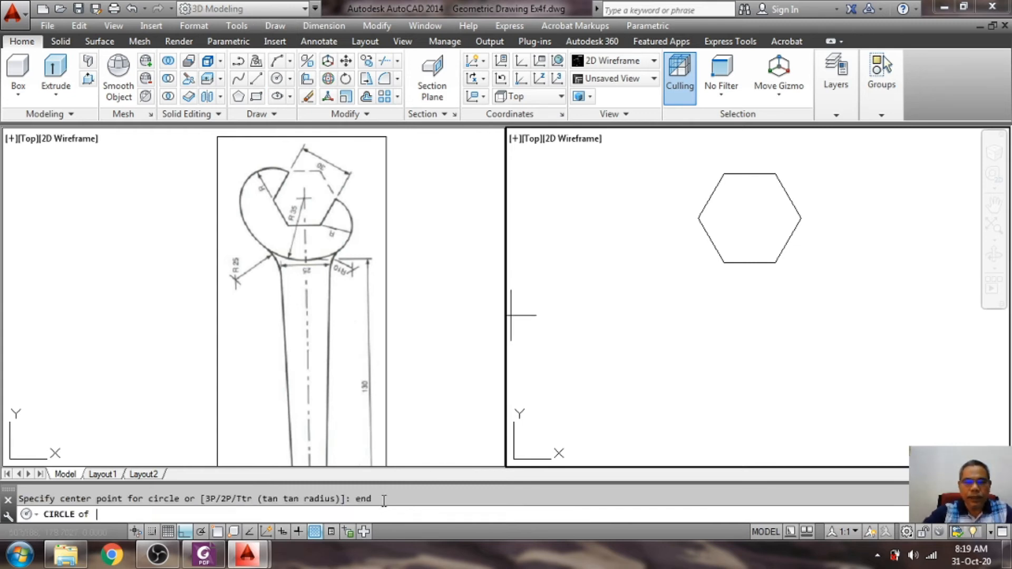
pyautogui.click(700, 218)
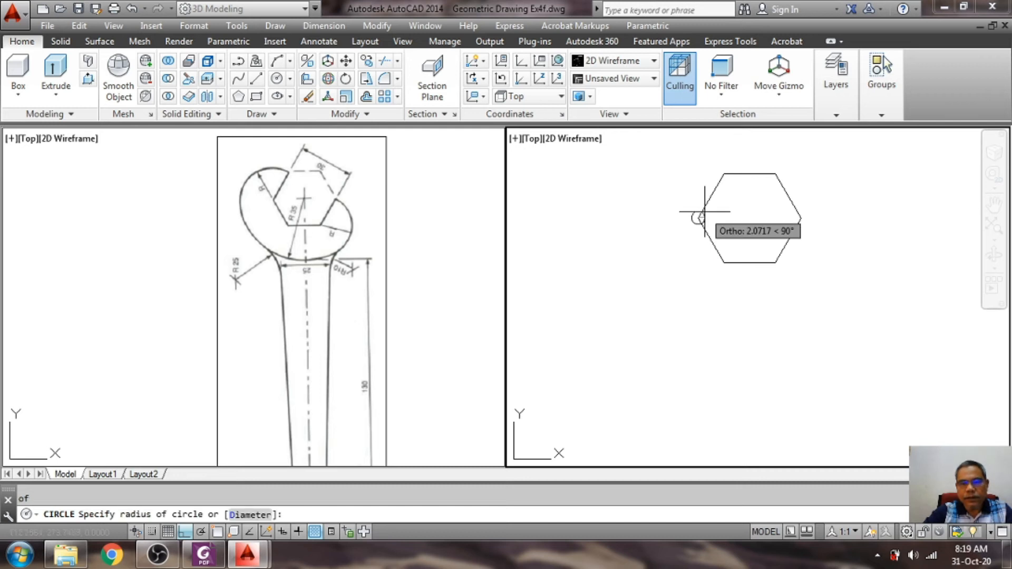
pyautogui.write('end')
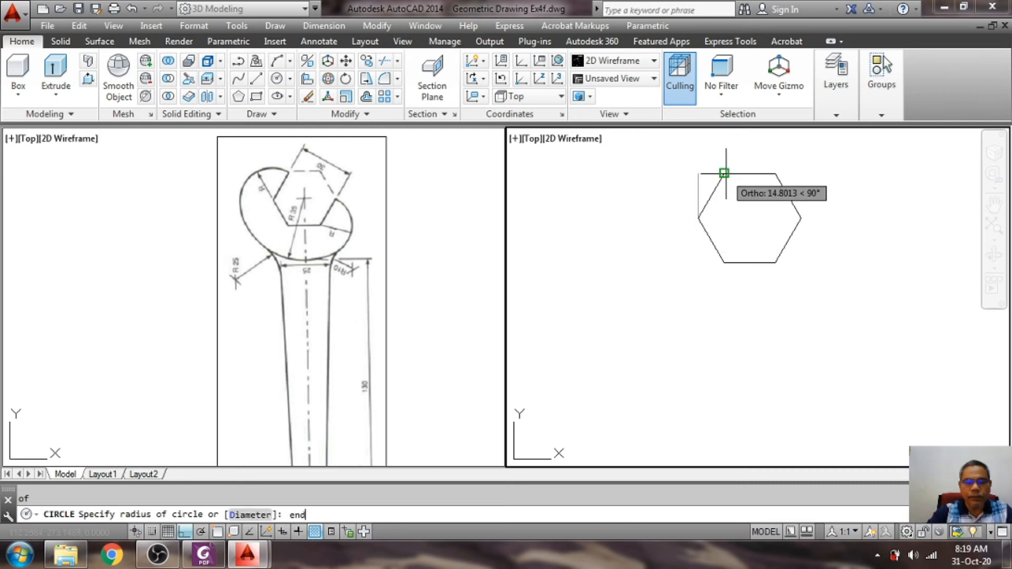
pyautogui.press('Return')
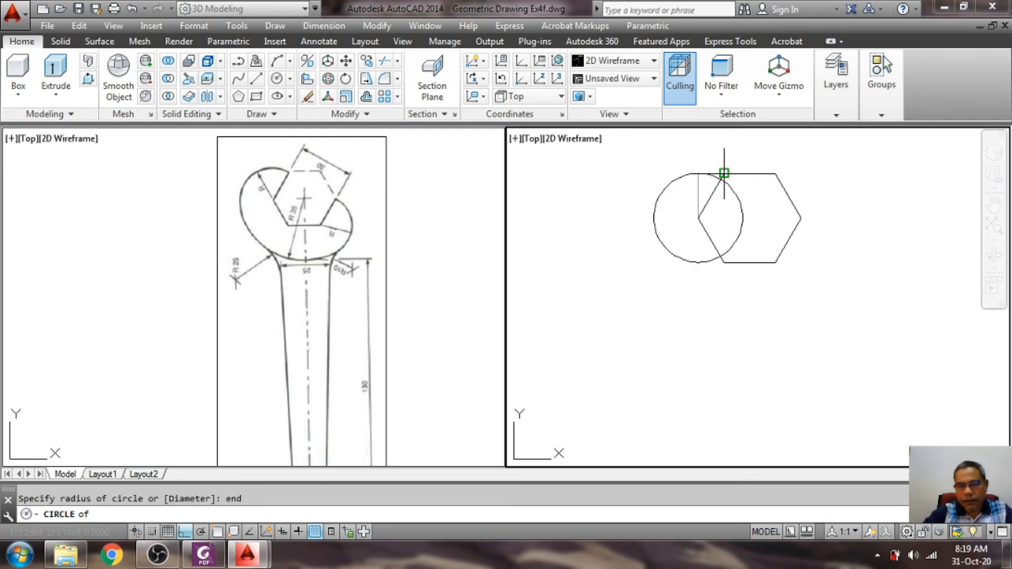
pyautogui.click(722, 171)
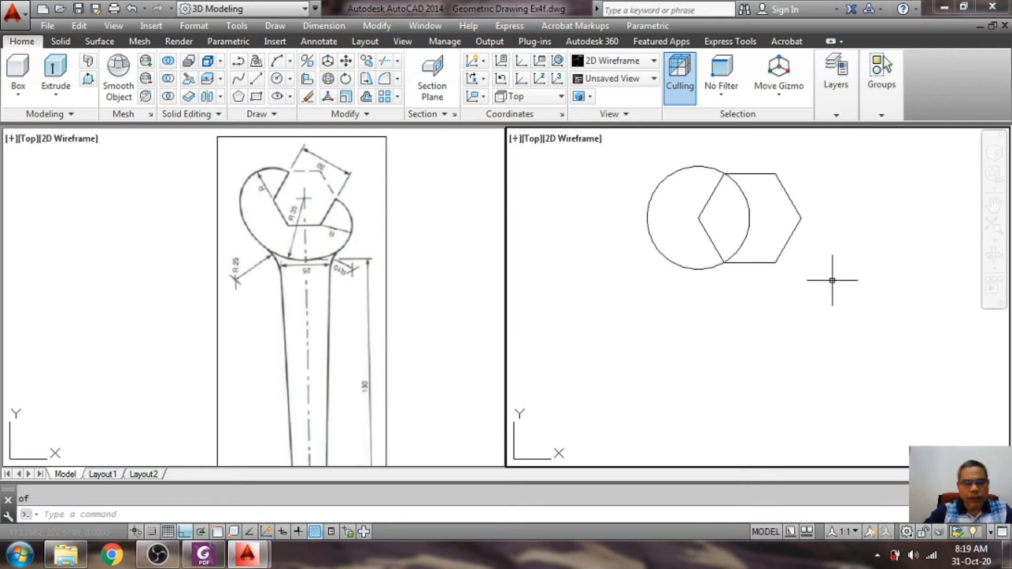
# Step: Draw a circle centred on the hexagon's lower-right vertex, with its radius reaching the right vertex
pyautogui.write('circle')
pyautogui.press('Return')
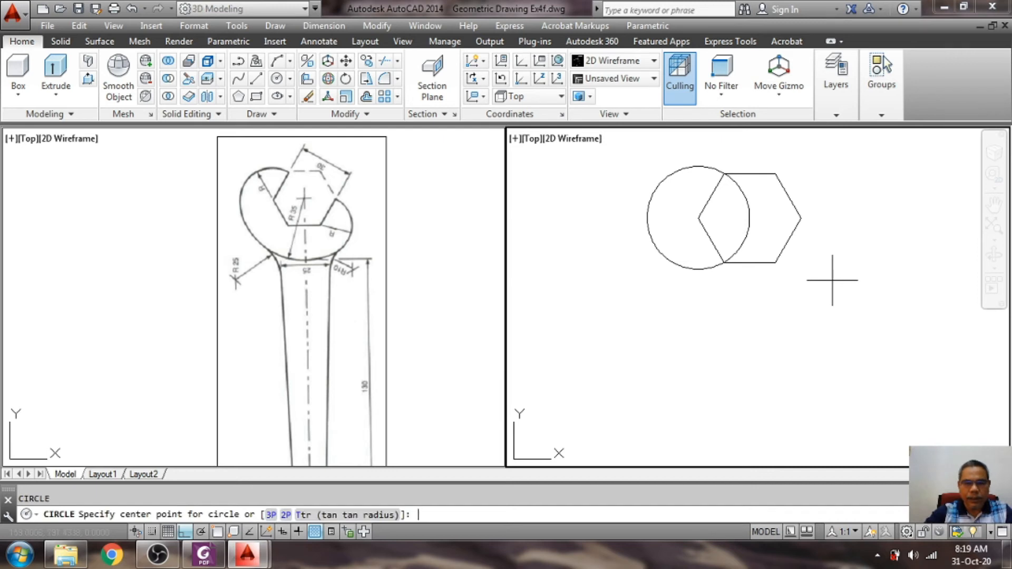
pyautogui.write('end')
pyautogui.press('Return')
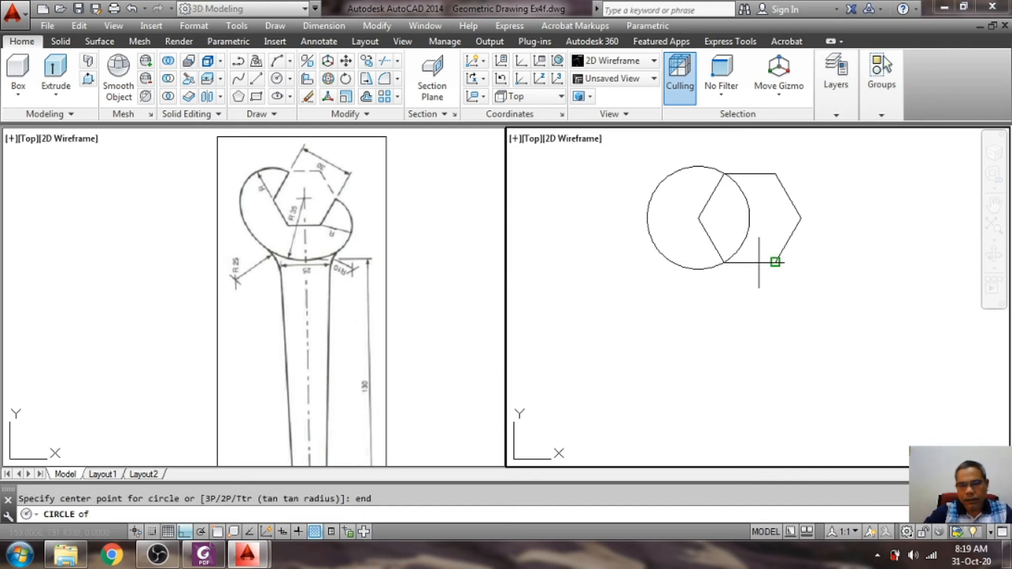
pyautogui.click(776, 262)
pyautogui.write('end')
pyautogui.press('Return')
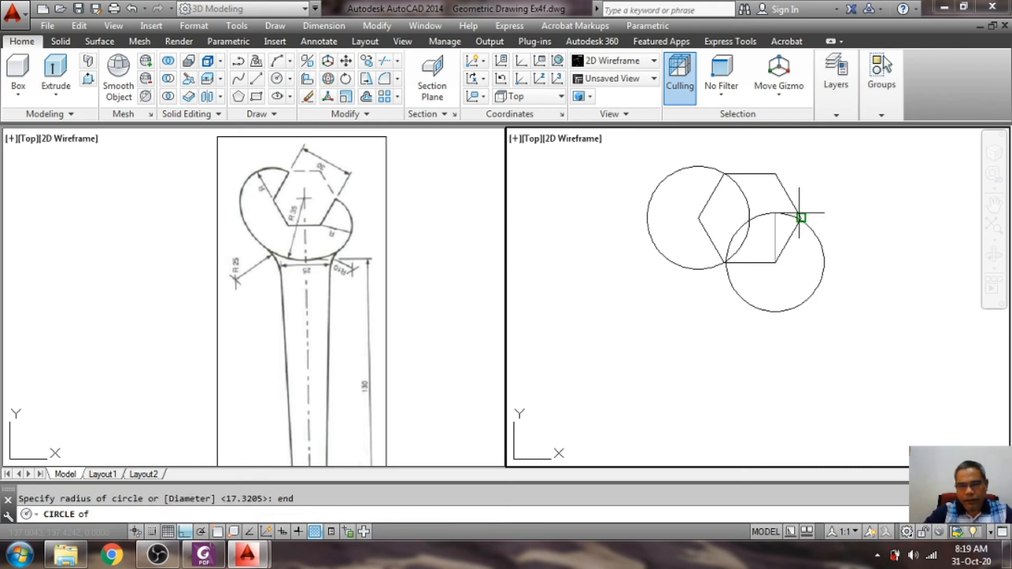
pyautogui.click(801, 217)
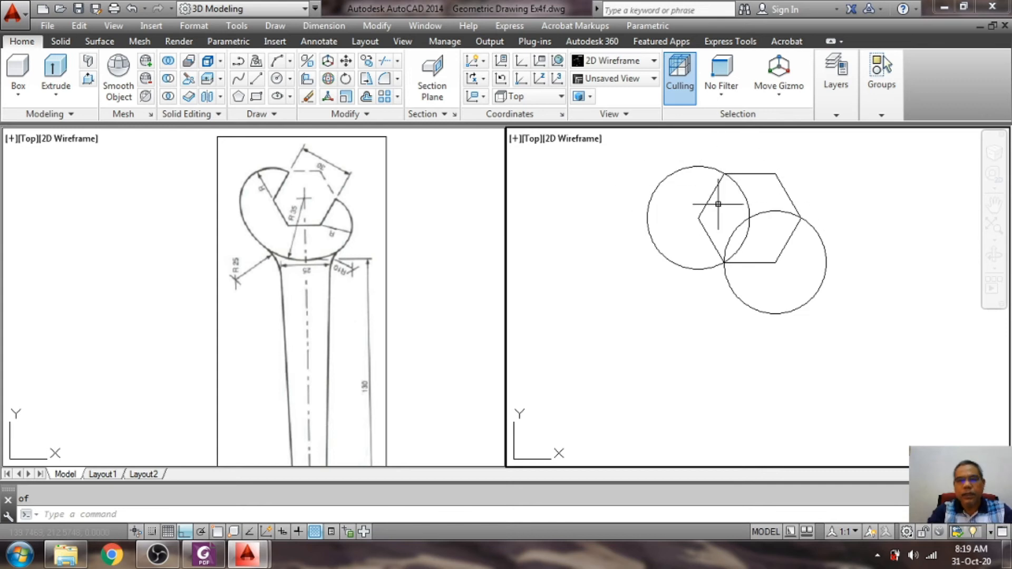
# Step: Trim away the parts of both circles that lie inside the hexagon, using the hexagon as the cutting edge
pyautogui.write('crim')
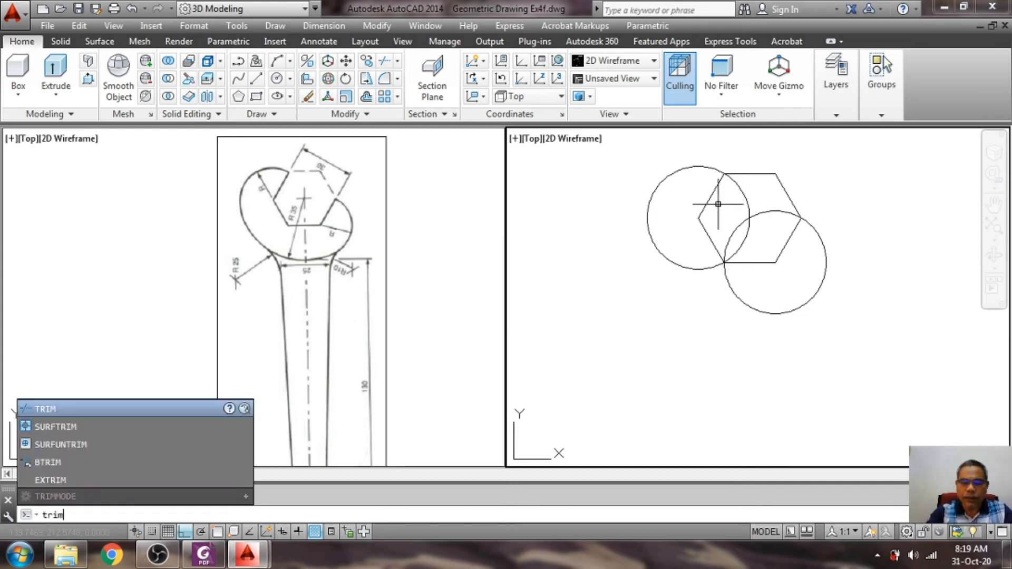
pyautogui.press('Return')
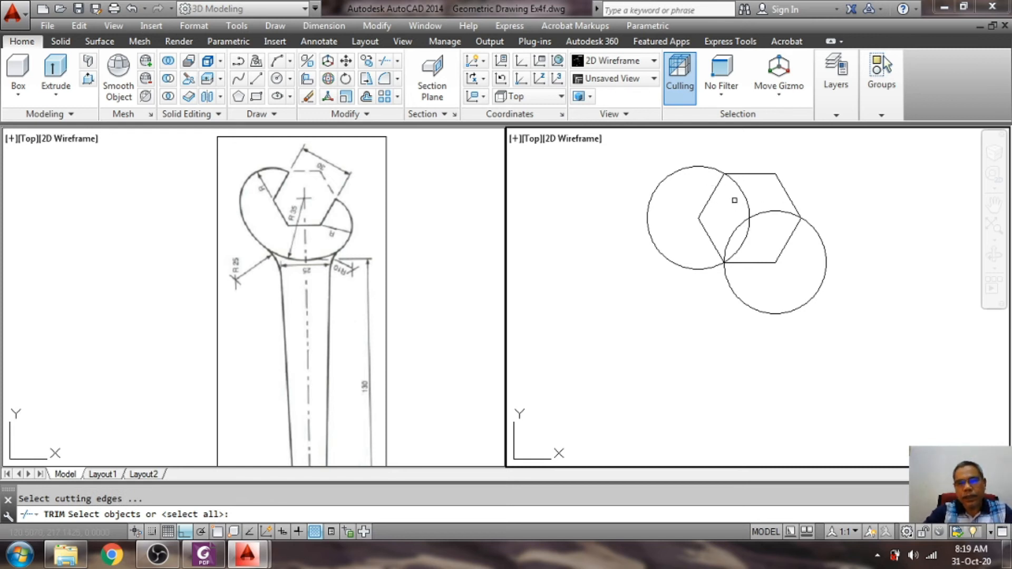
pyautogui.click(714, 193)
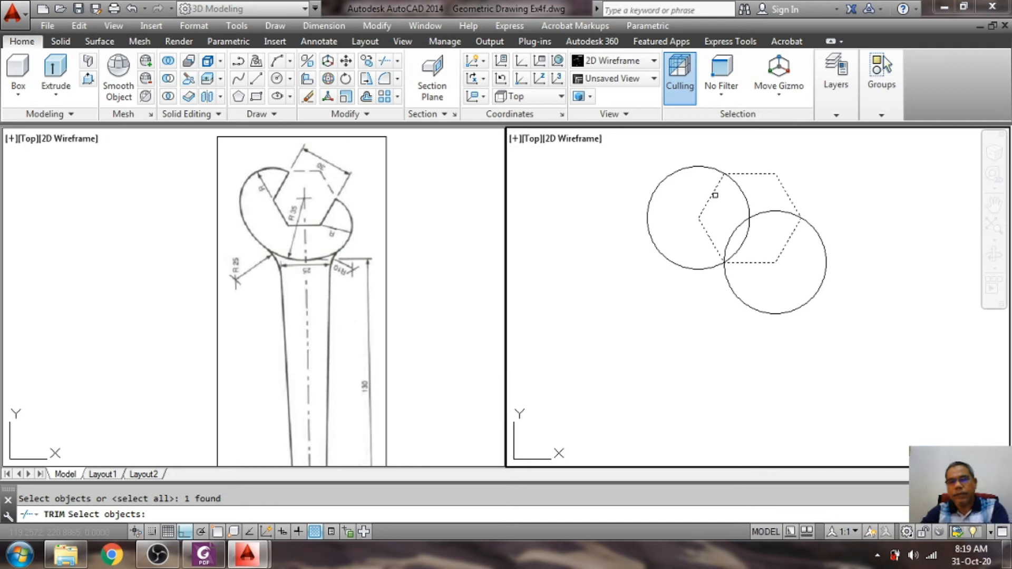
pyautogui.press('Return')
pyautogui.click(739, 190)
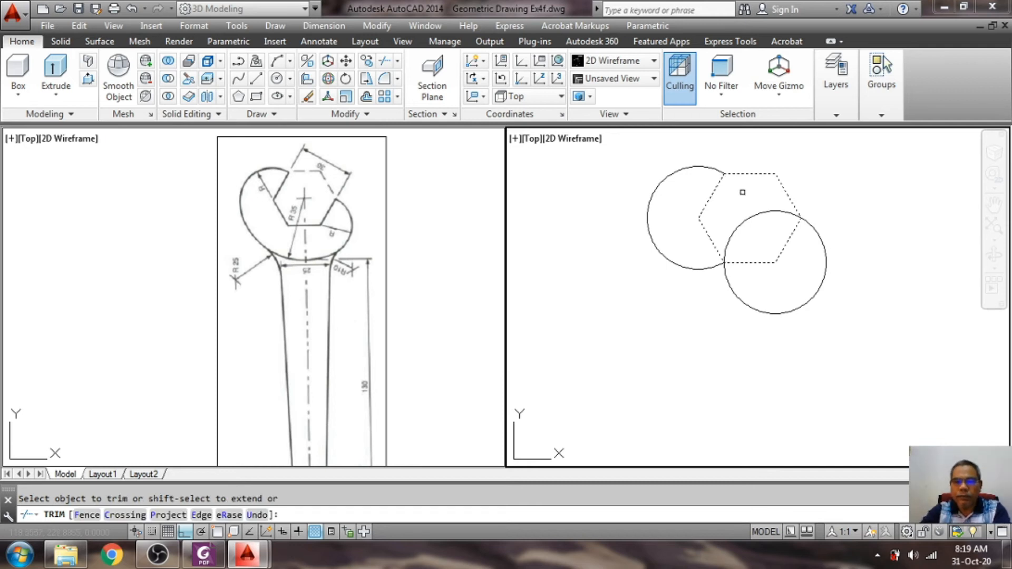
pyautogui.click(754, 217)
pyautogui.press('Return')
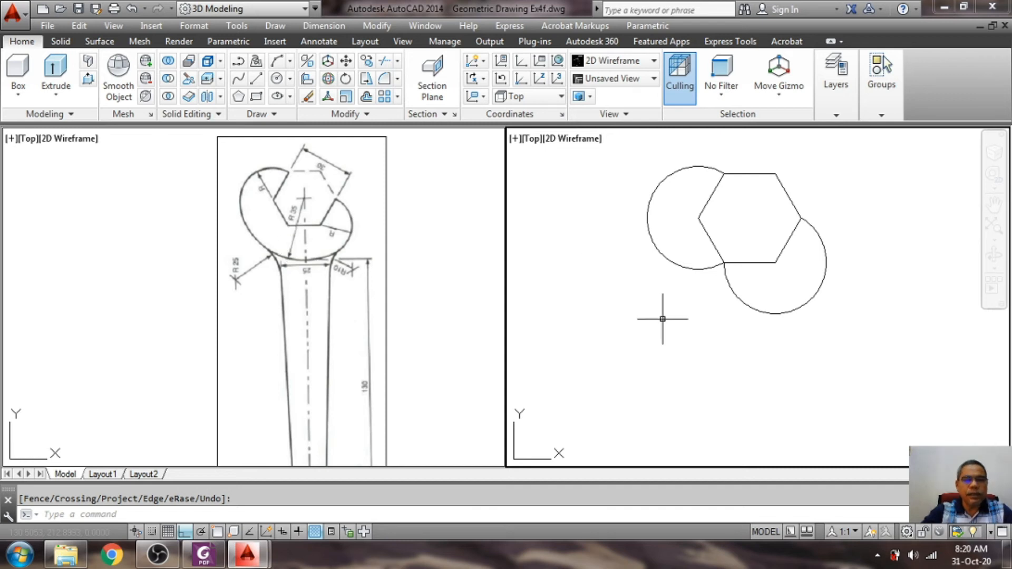
# Step: Draw a radius 35 circle tangent to the left arc's outer side and the lower-right arc's underside, enclosing both arcs
pyautogui.click(276, 25)
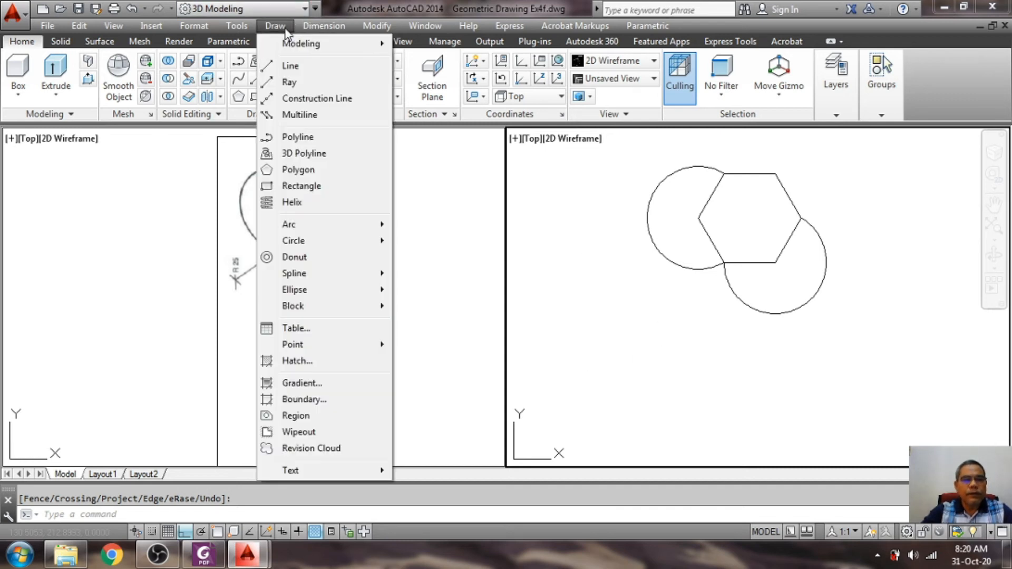
pyautogui.moveTo(295, 248)
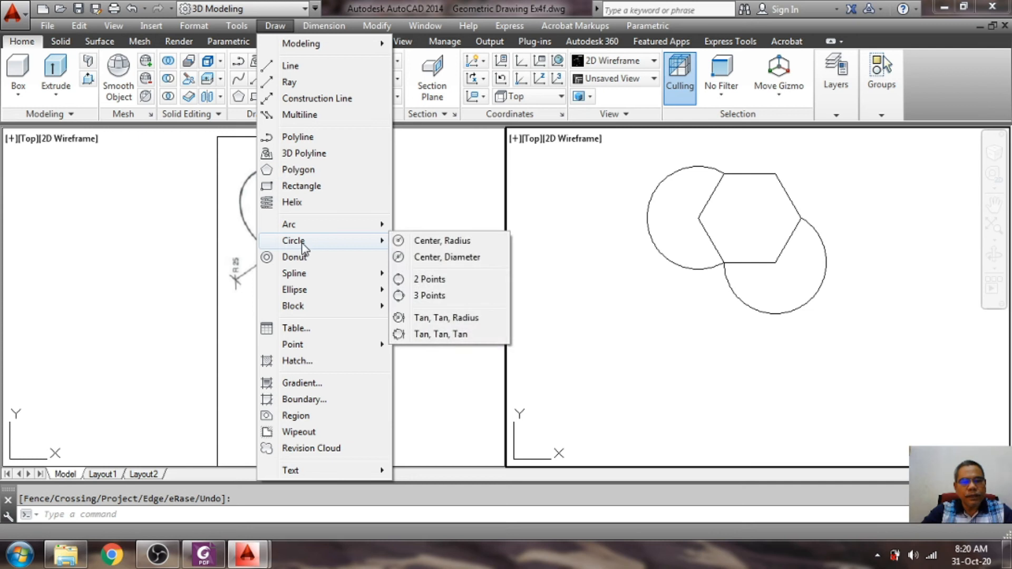
pyautogui.click(448, 318)
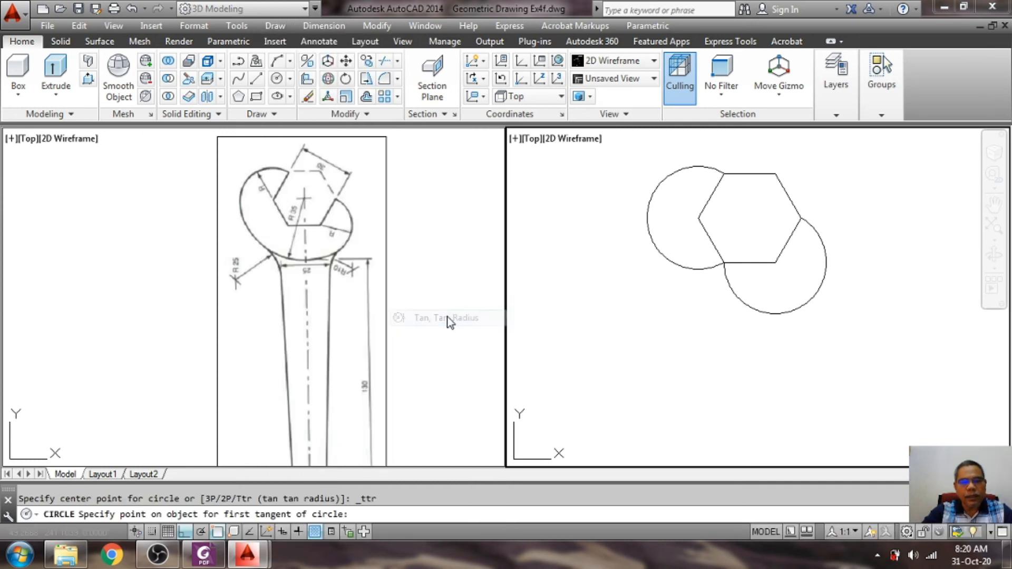
pyautogui.click(646, 223)
pyautogui.click(789, 314)
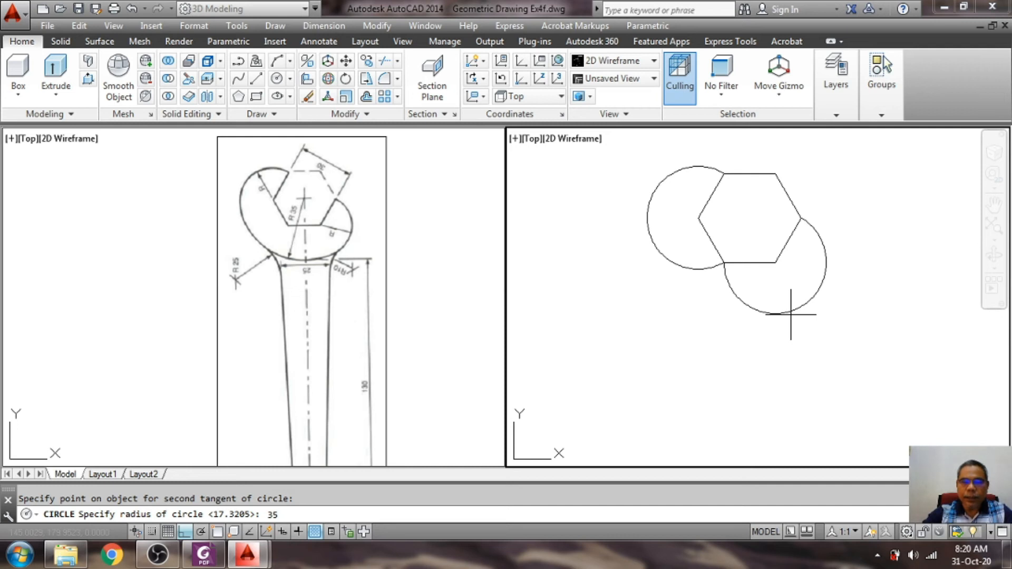
pyautogui.write('35')
pyautogui.press('Return')
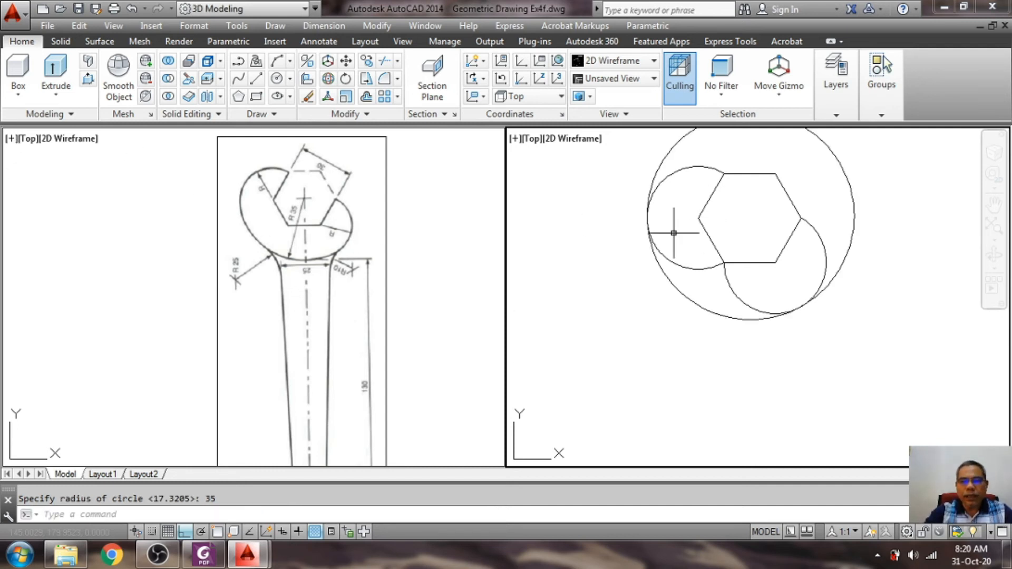
# Step: Trim off the upper part of the radius 35 circle between the two head arcs, keeping the lower arc that joins them
pyautogui.write('trim')
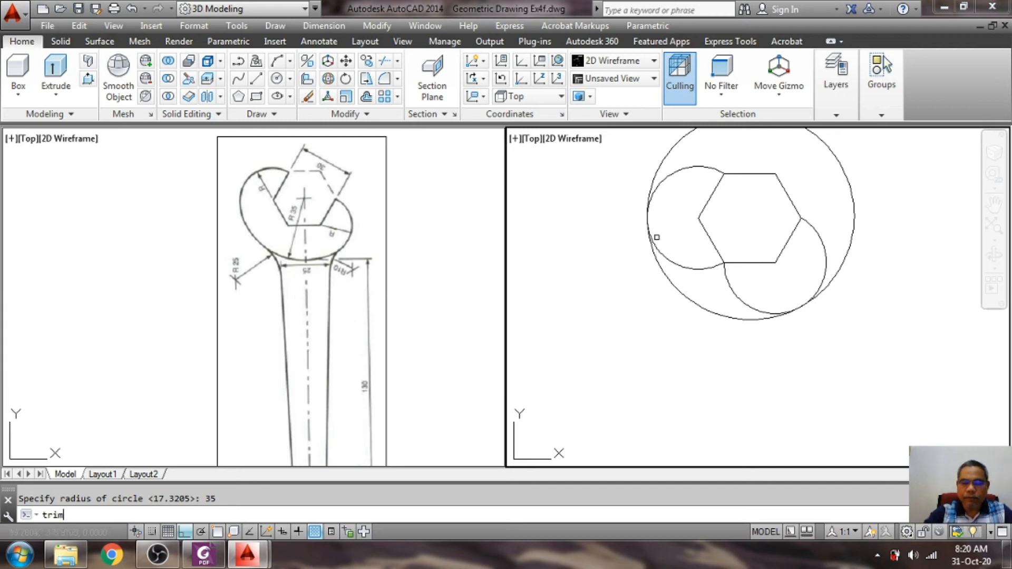
pyautogui.press('Return')
pyautogui.click(665, 178)
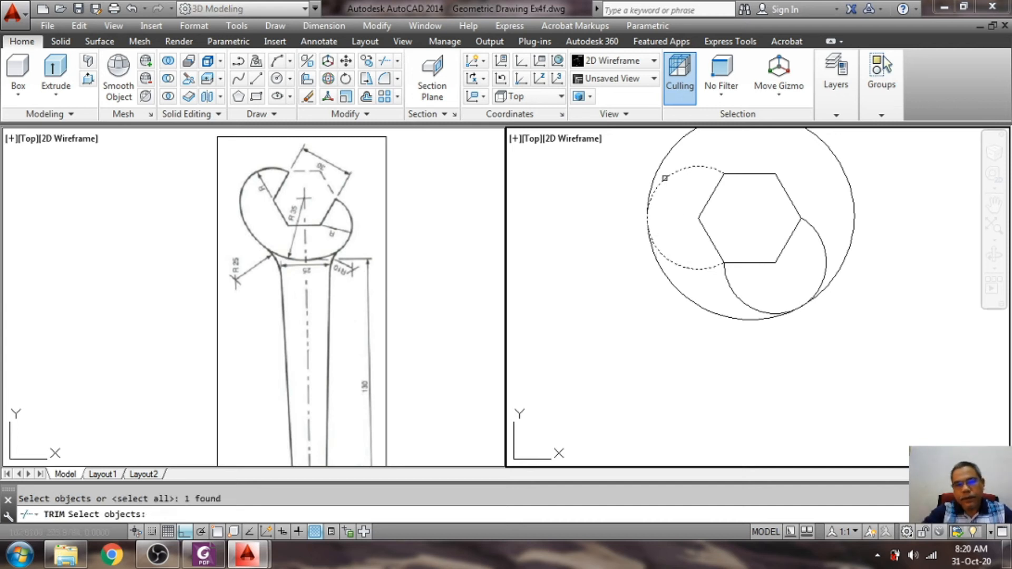
pyautogui.click(824, 246)
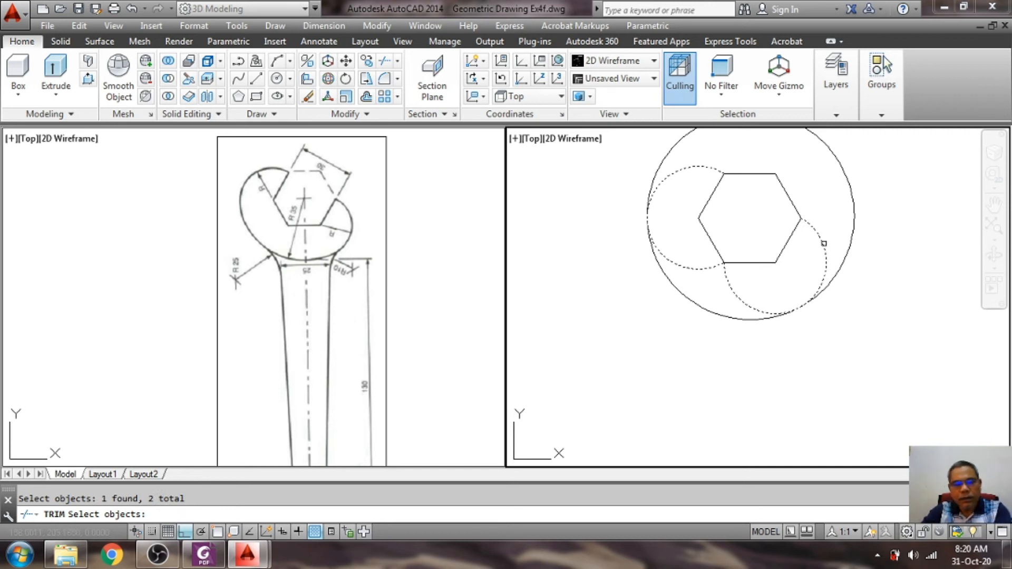
pyautogui.press('Return')
pyautogui.click(855, 223)
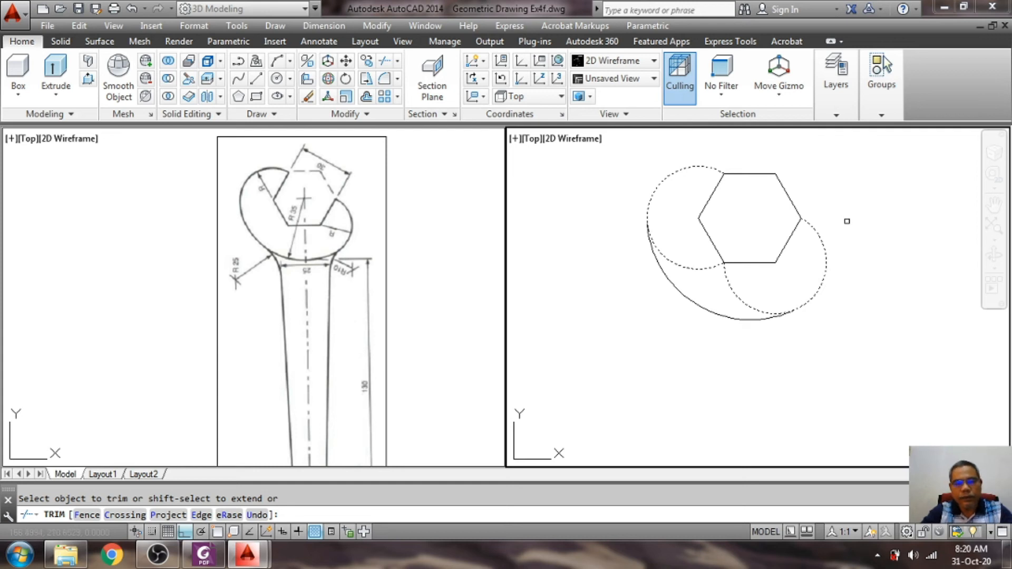
pyautogui.press('Escape')
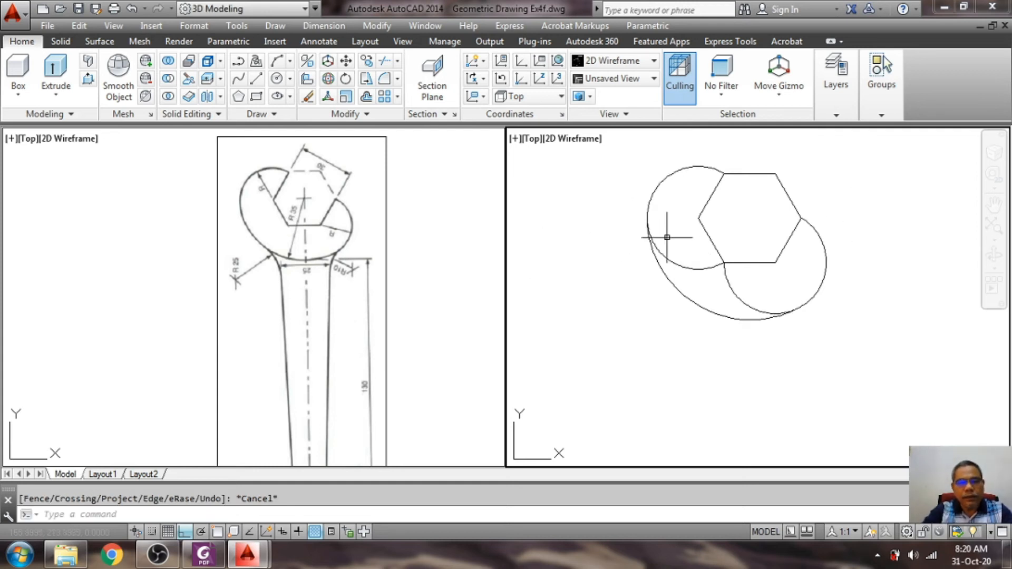
# Step: Trim the inner portions of the two head arcs back to the radius 35 arc, leaving one continuous outer head contour
pyautogui.write('tri')
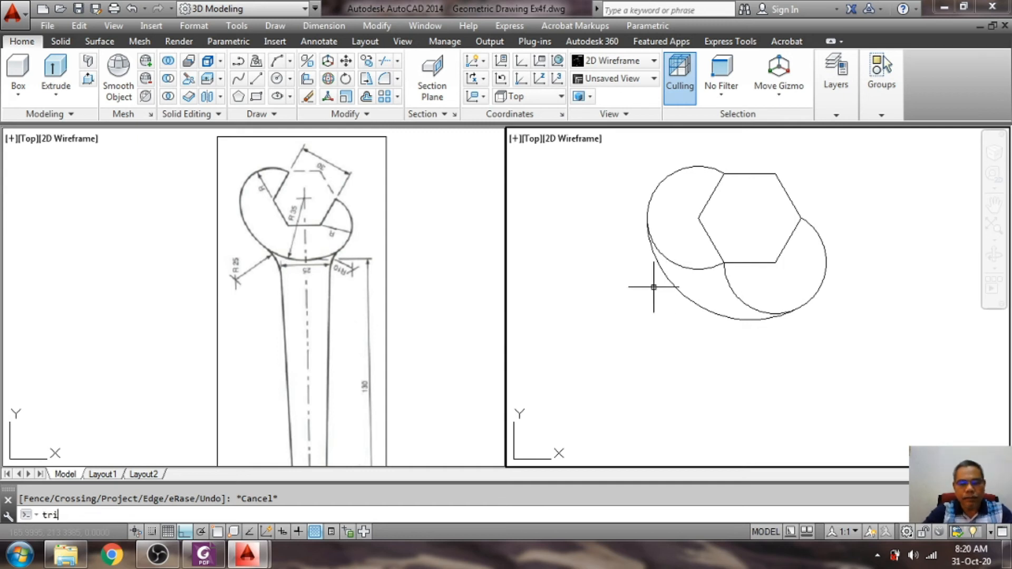
pyautogui.write('m')
pyautogui.press('Return')
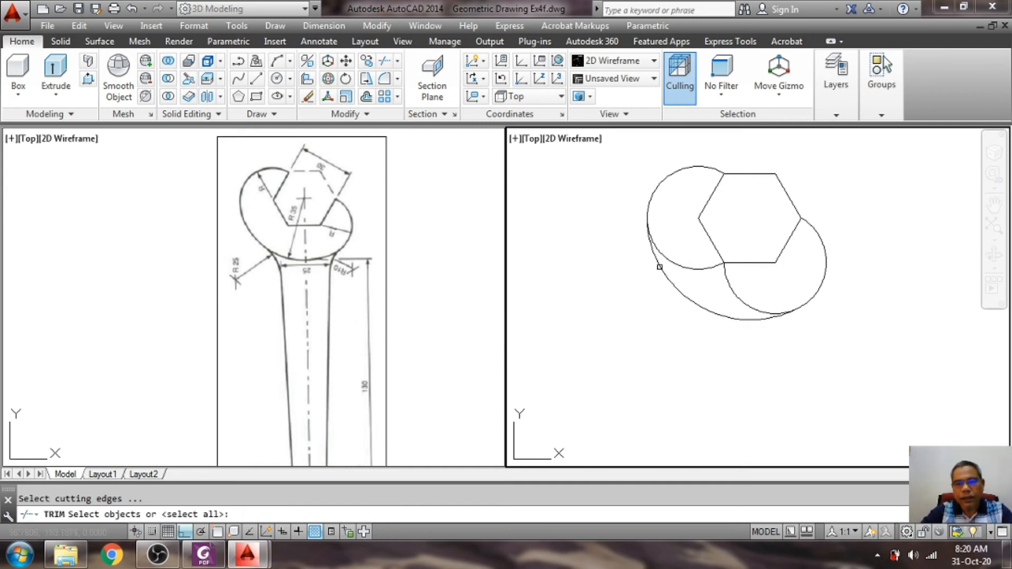
pyautogui.click(660, 267)
pyautogui.press('Return')
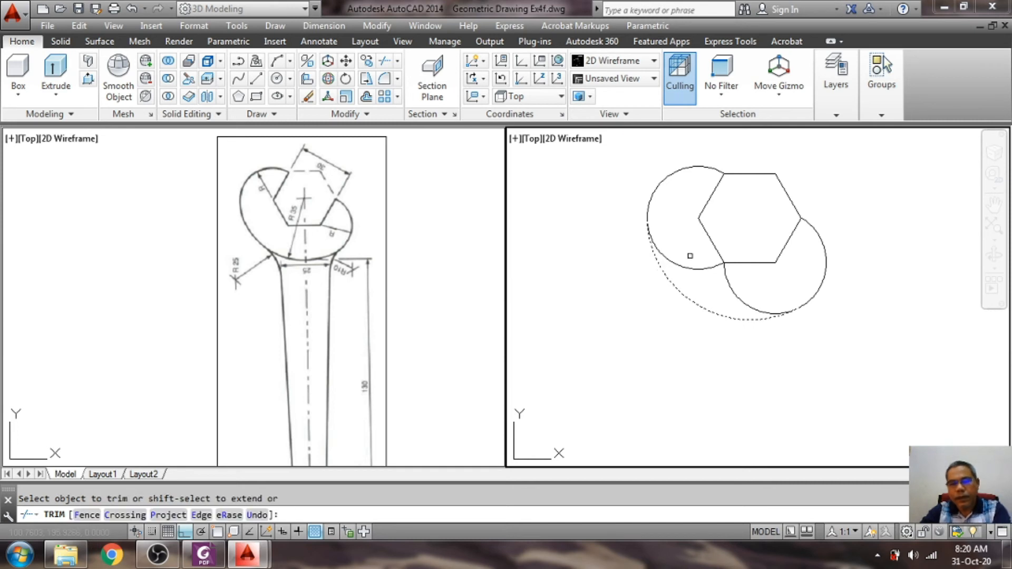
pyautogui.click(728, 284)
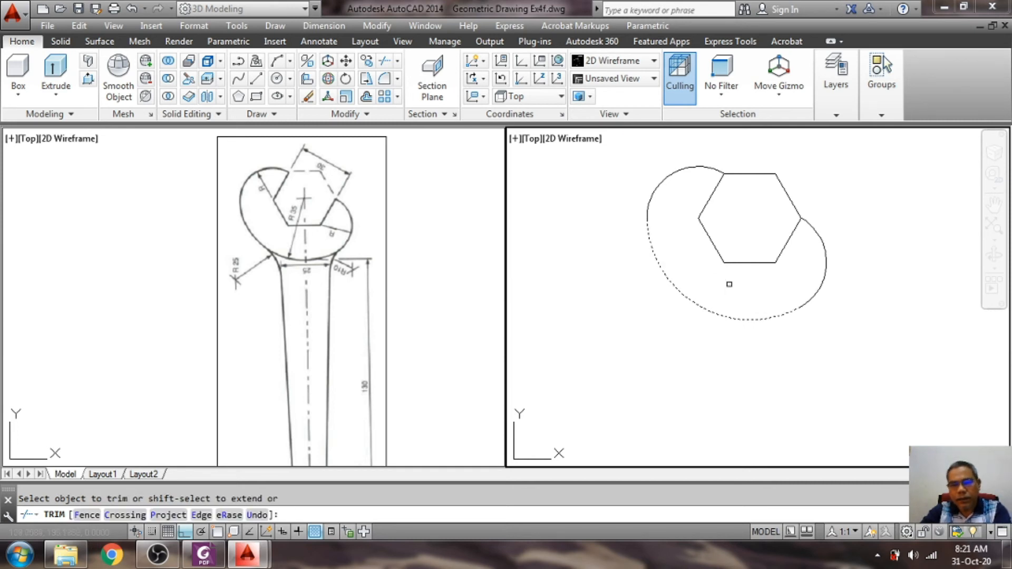
# Step: Finish the trim and explode the hexagon into separate line segments
pyautogui.press('Return')
pyautogui.write('explode')
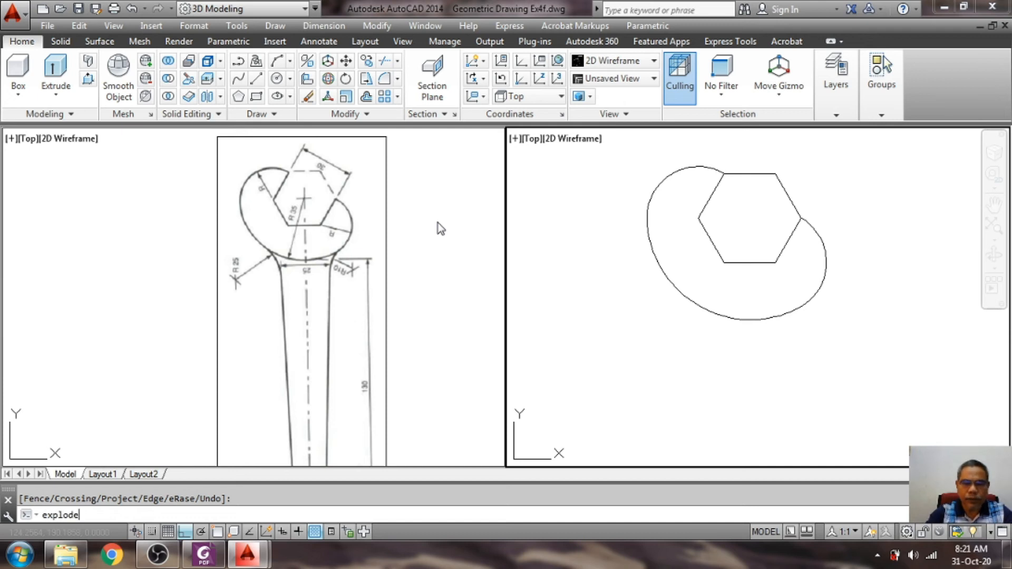
pyautogui.press('Return')
pyautogui.click(703, 226)
pyautogui.press('Return')
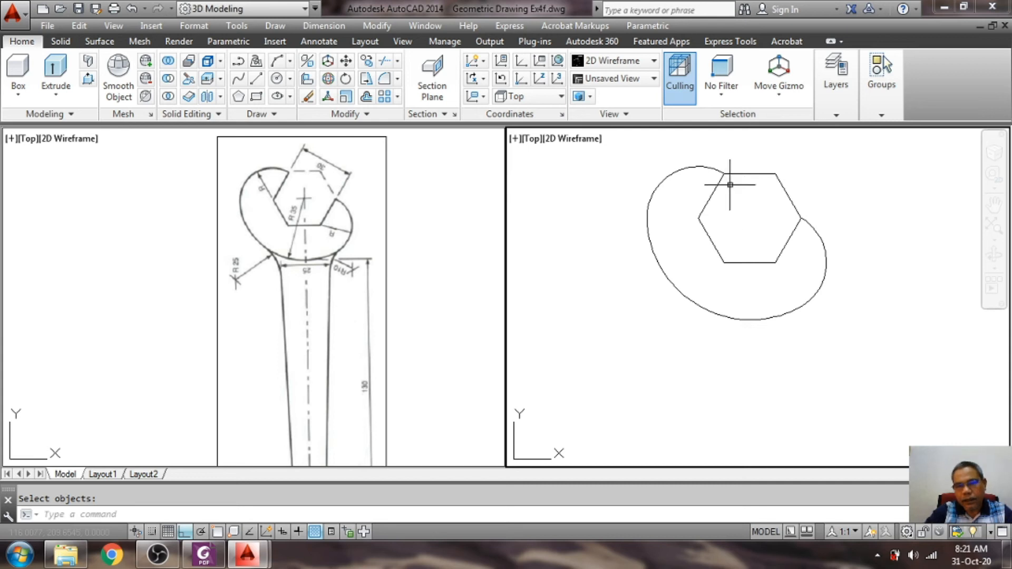
# Step: Erase the hexagon's top edge and upper-right edge to open the spanner's jaw
pyautogui.click(750, 173)
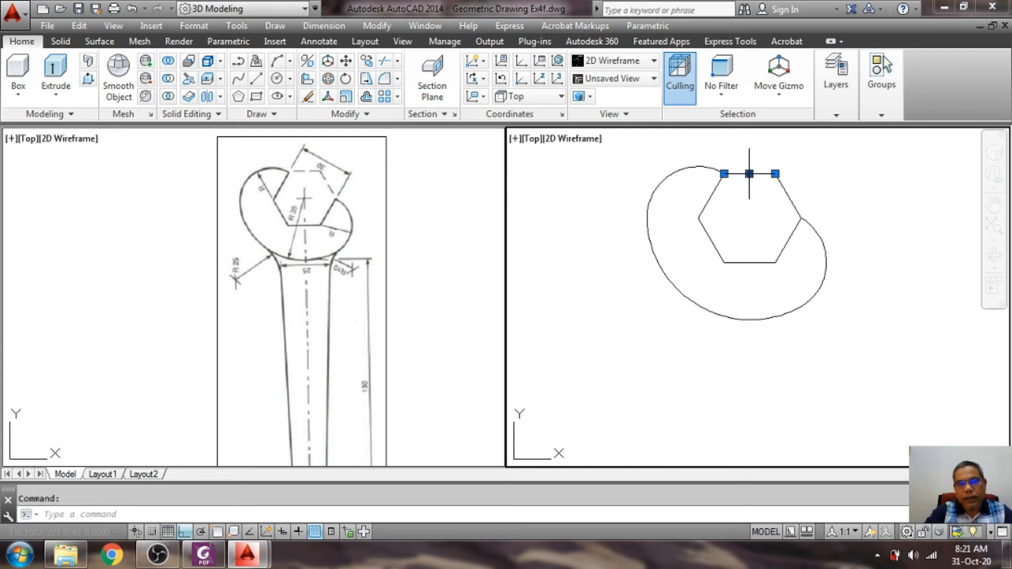
pyautogui.press('Escape')
pyautogui.write('e')
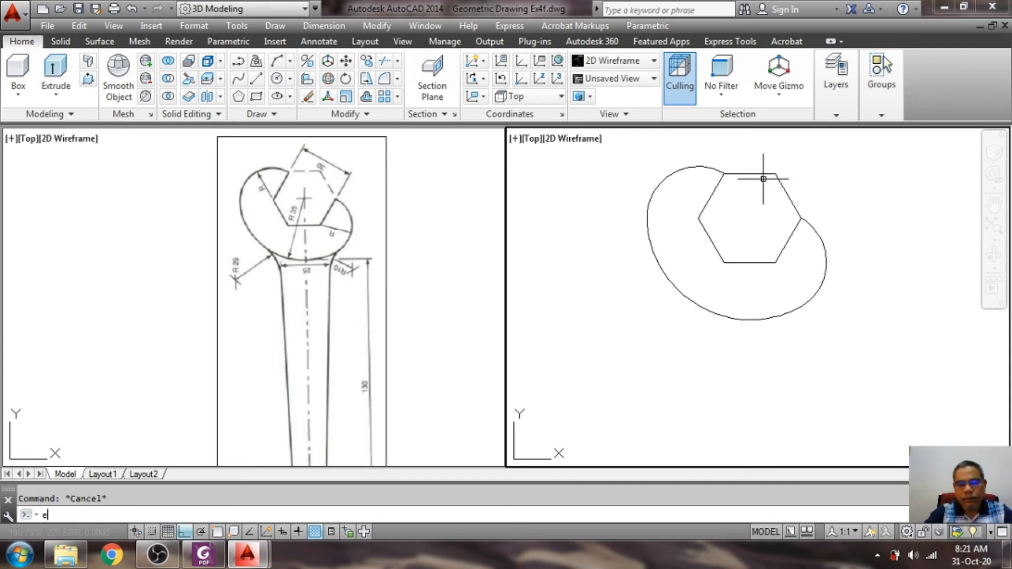
pyautogui.press('Return')
pyautogui.click(761, 174)
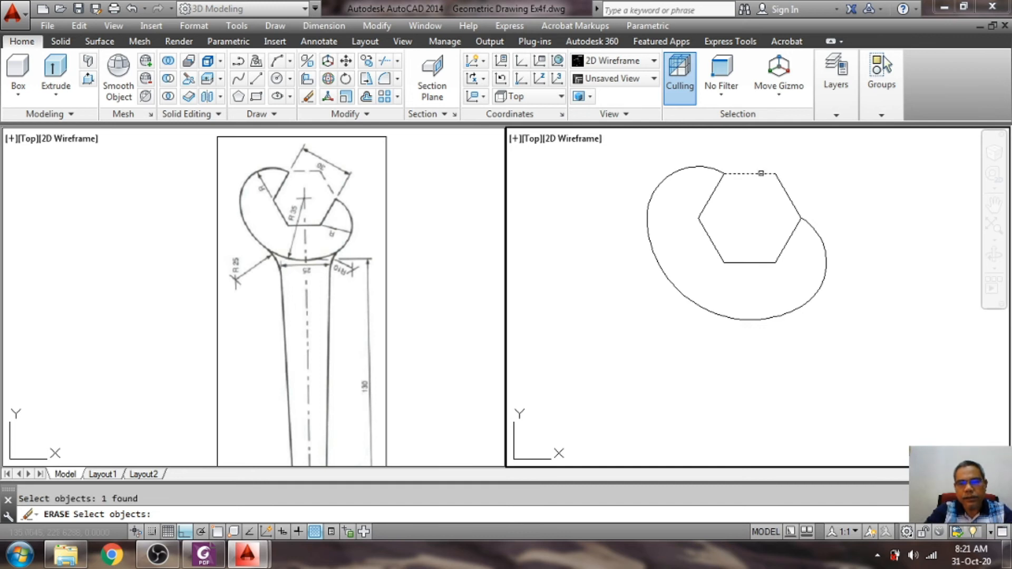
pyautogui.click(781, 184)
pyautogui.press('Return')
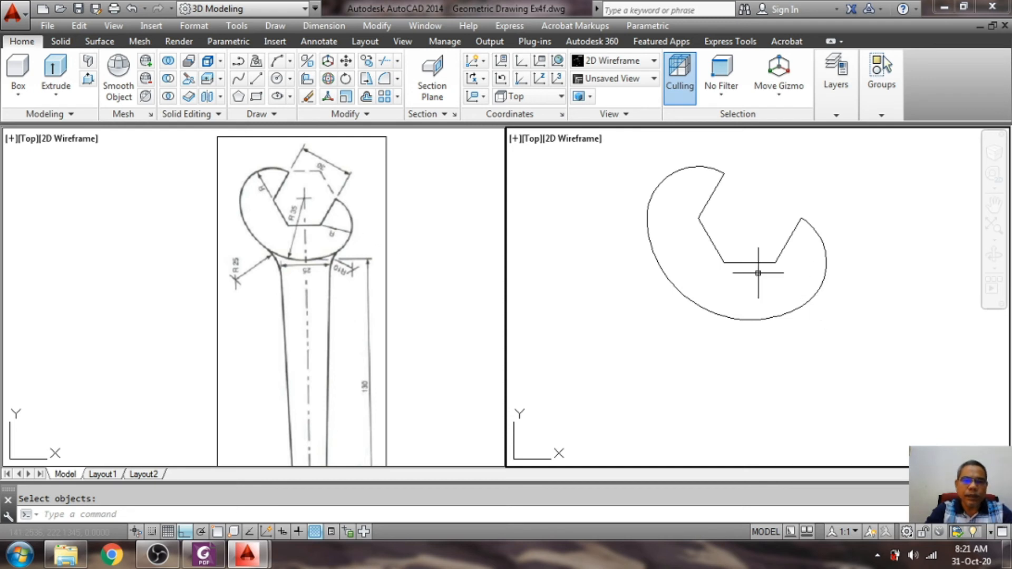
pyautogui.write('c')
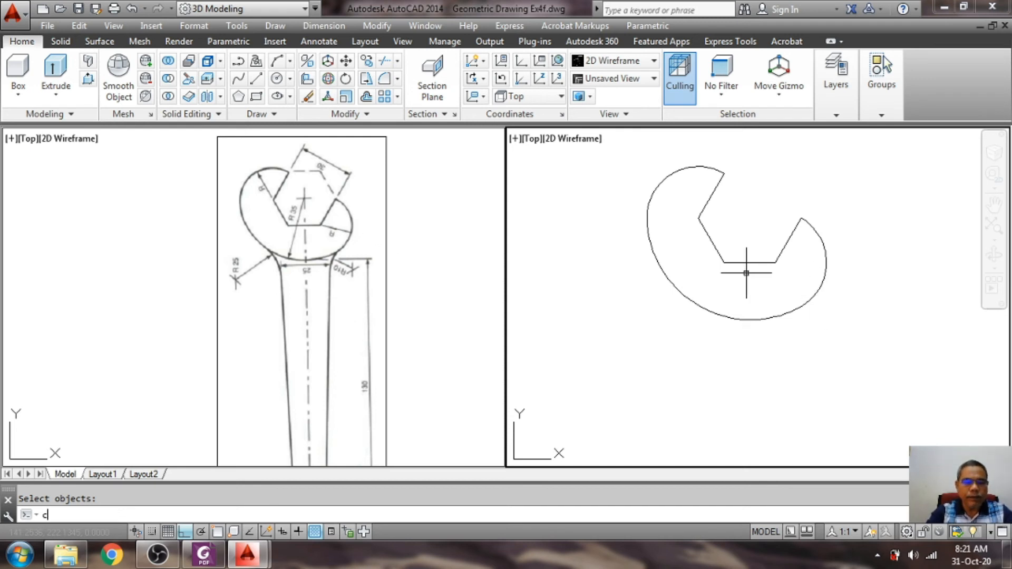
pyautogui.press('Return')
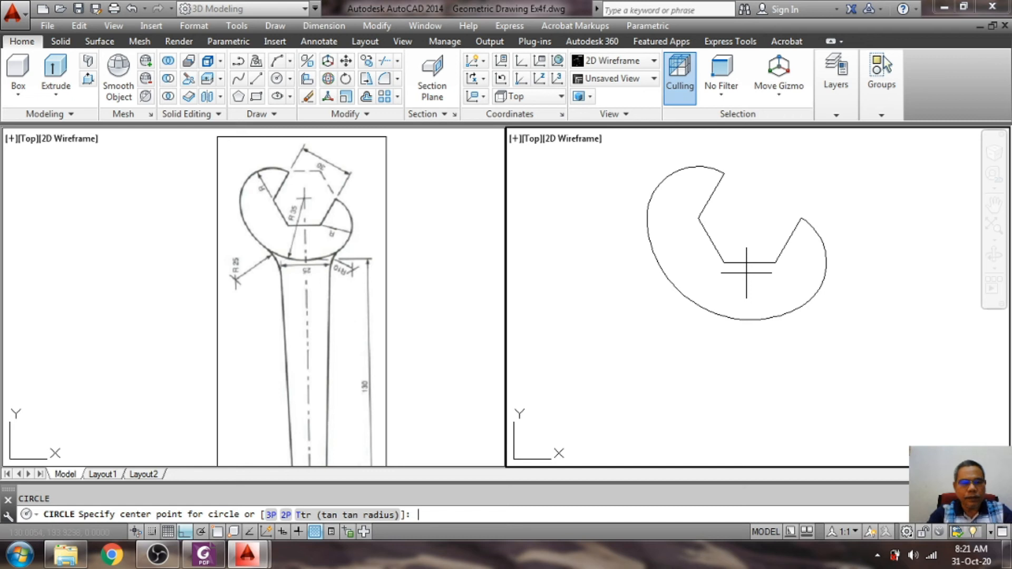
pyautogui.press('Escape')
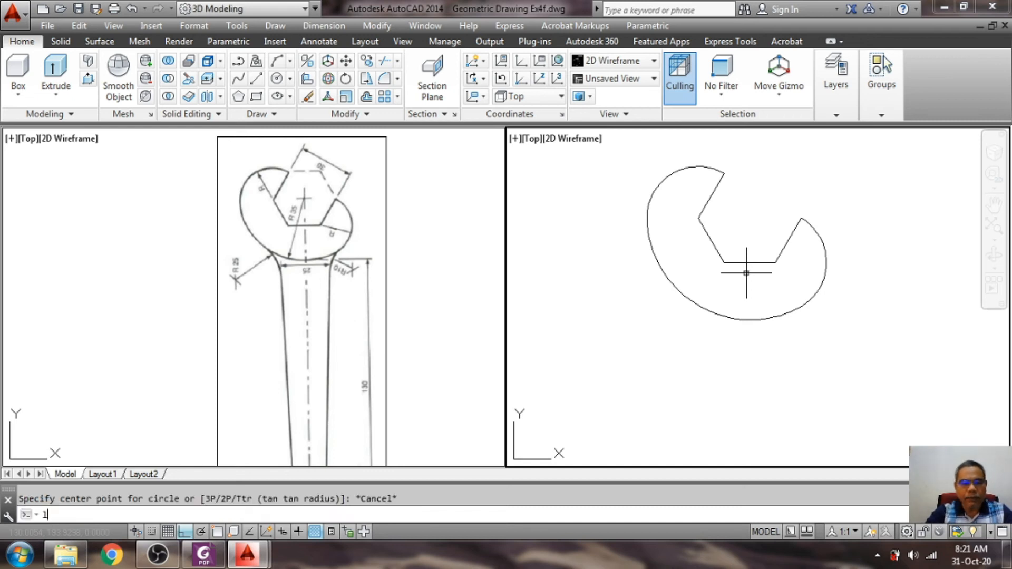
# Step: Draw a horizontal construction line across the jaw between the hexagon's left and right corners
pyautogui.write('l')
pyautogui.press('Return')
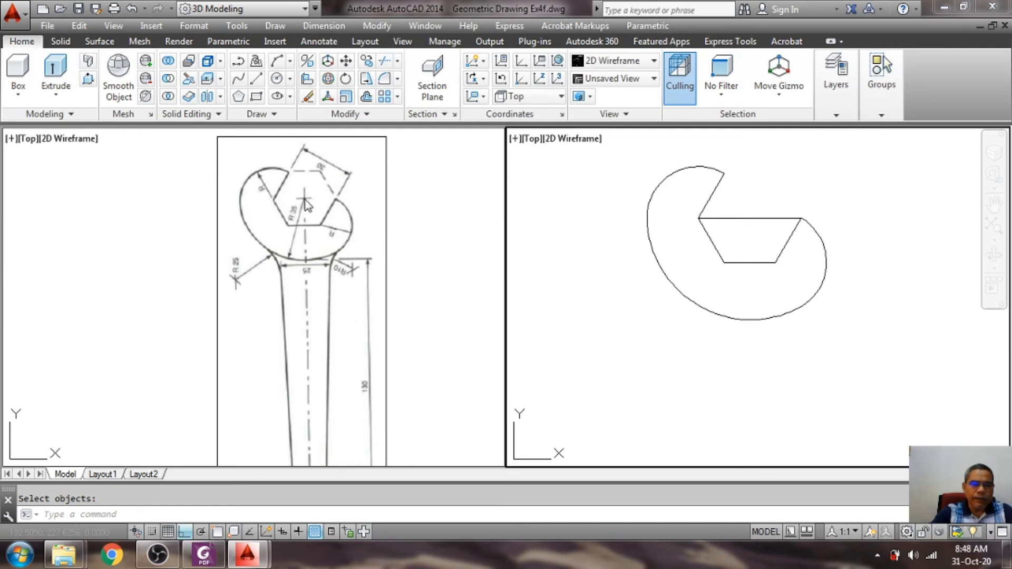
# Step: Examine the reference drawing's head and upper handle for the R35 centre, the centre line and the handle dimensions
pyautogui.scroll(3, 368, 384)
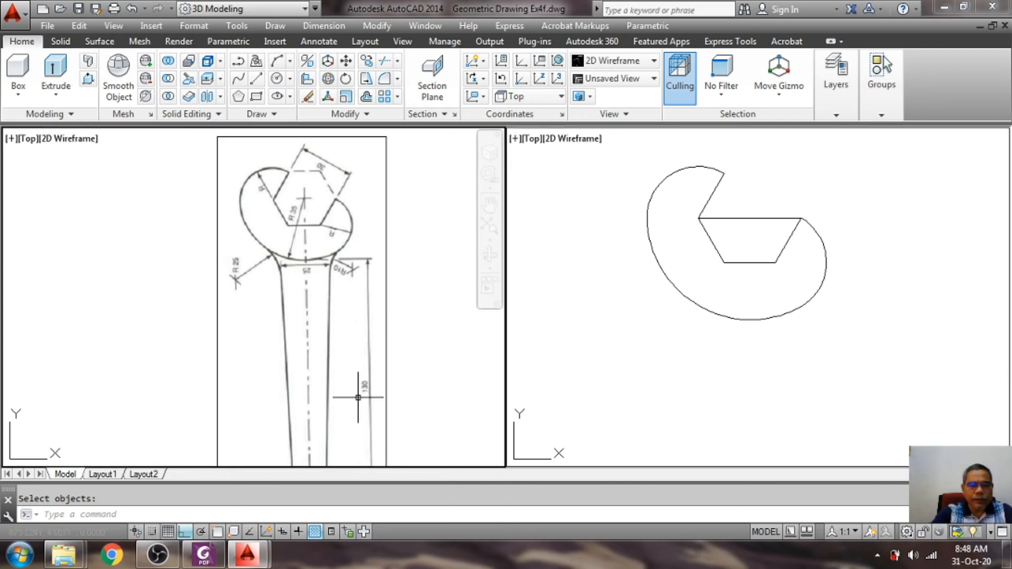
pyautogui.scroll(-2, 357, 391)
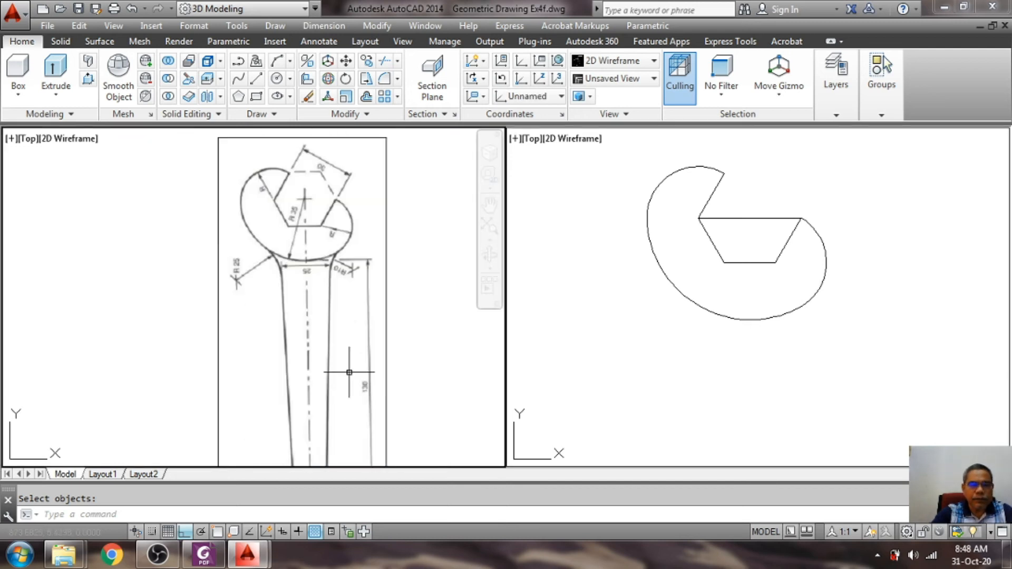
pyautogui.scroll(1, 345, 368)
pyautogui.scroll(-1, 342, 348)
pyautogui.scroll(2, 300, 190)
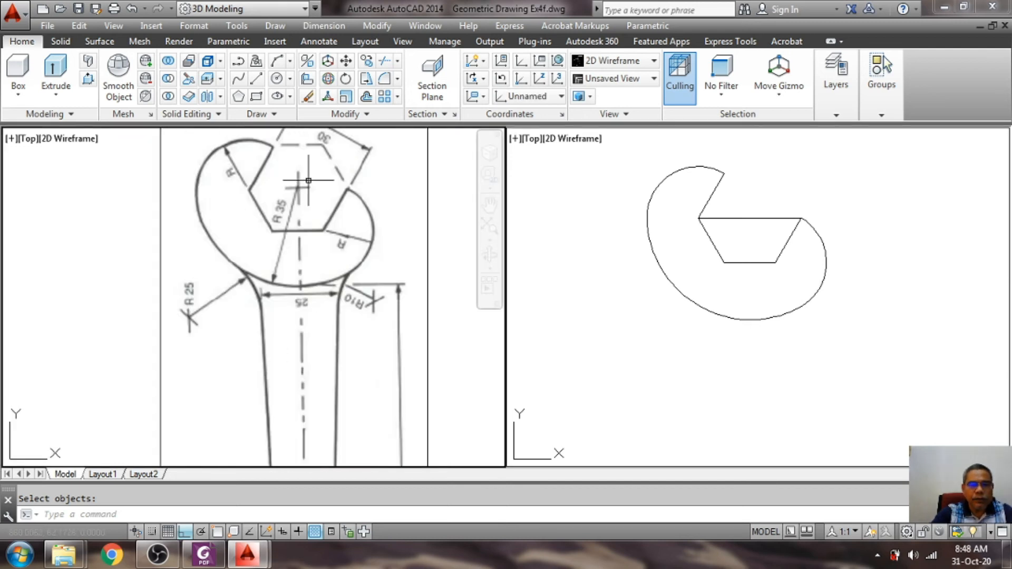
pyautogui.scroll(-2, 280, 236)
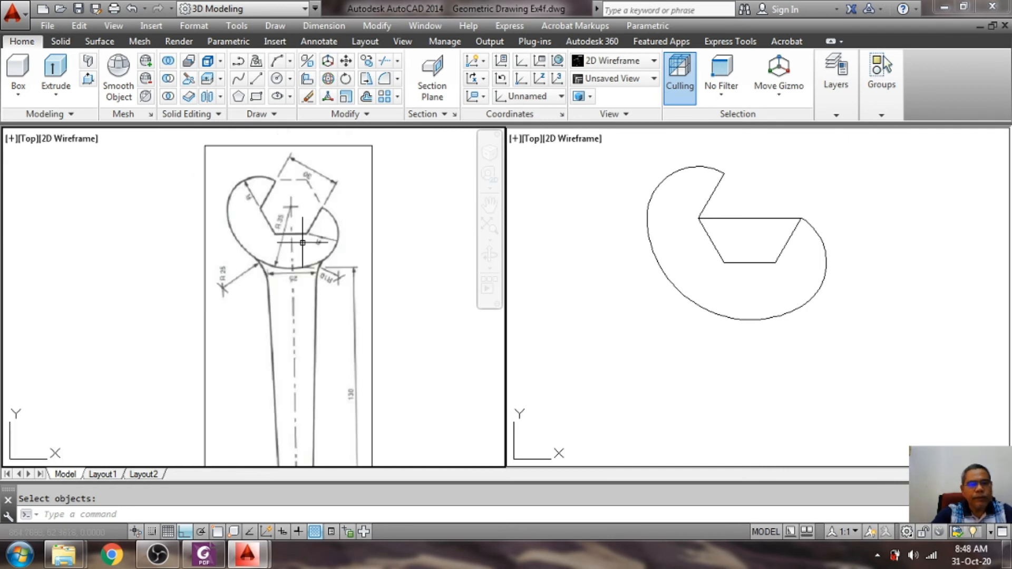
pyautogui.scroll(2, 315, 340)
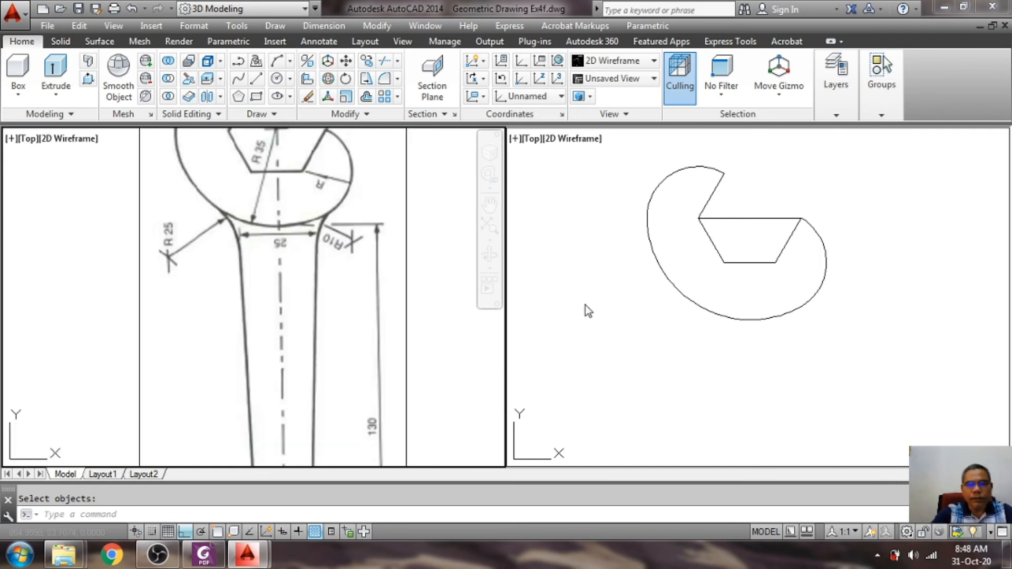
# Step: Draw a centre line 165 long at 270° from the midpoint of the horizontal line across the jaw
pyautogui.click(714, 452)
pyautogui.click(628, 513)
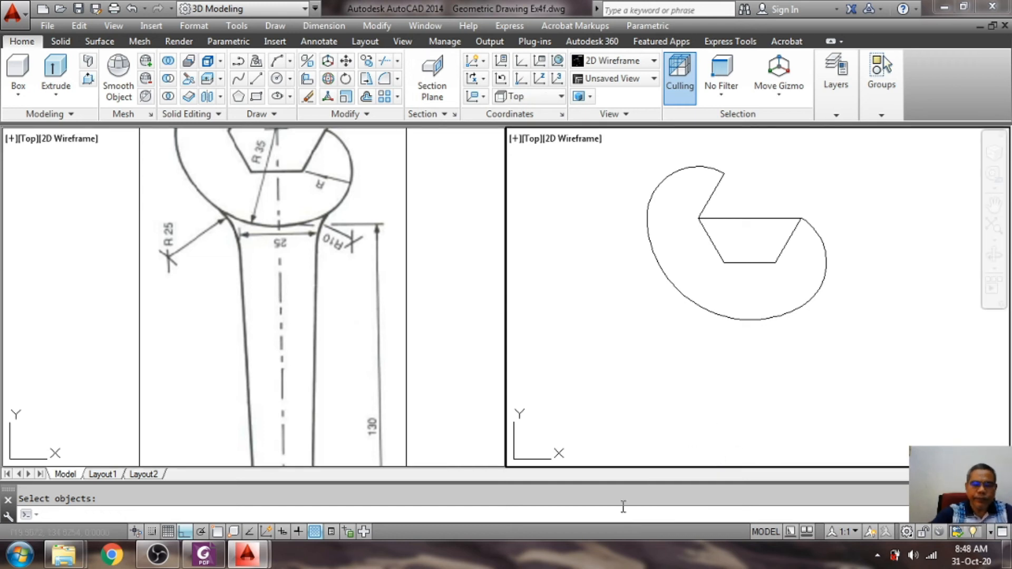
pyautogui.write('l')
pyautogui.press('Return')
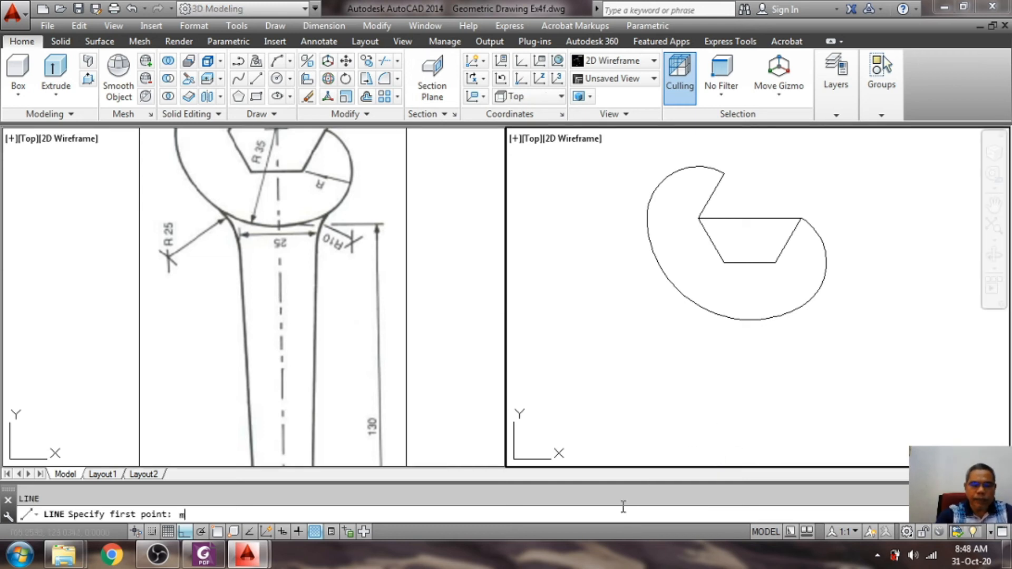
pyautogui.write('mid')
pyautogui.press('Return')
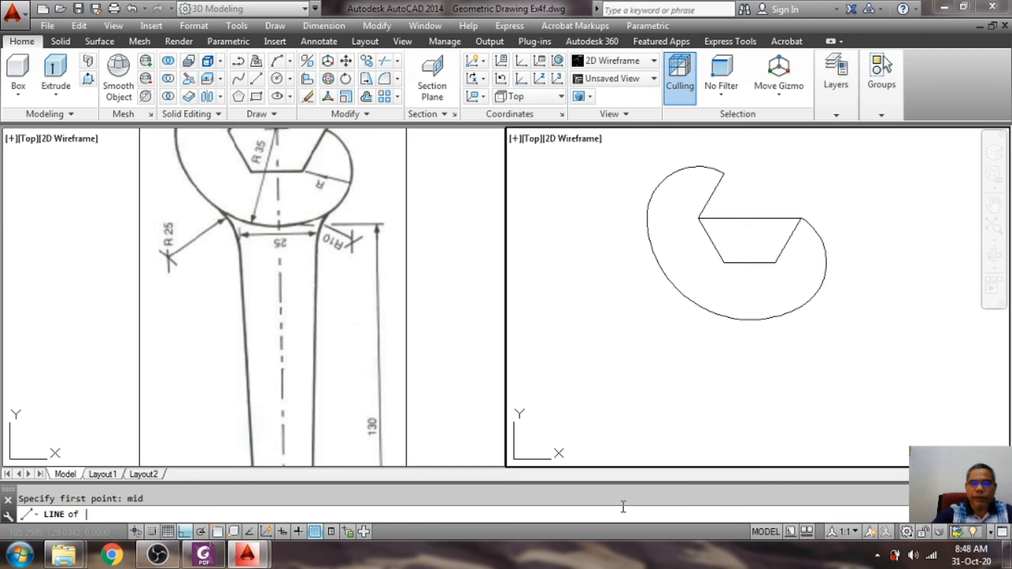
pyautogui.click(749, 217)
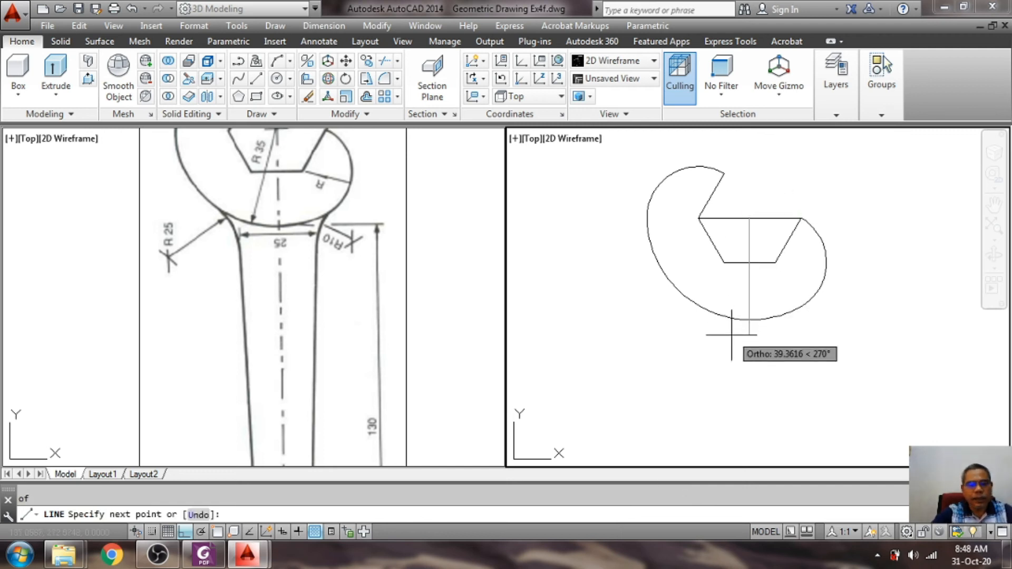
pyautogui.write('@165<')
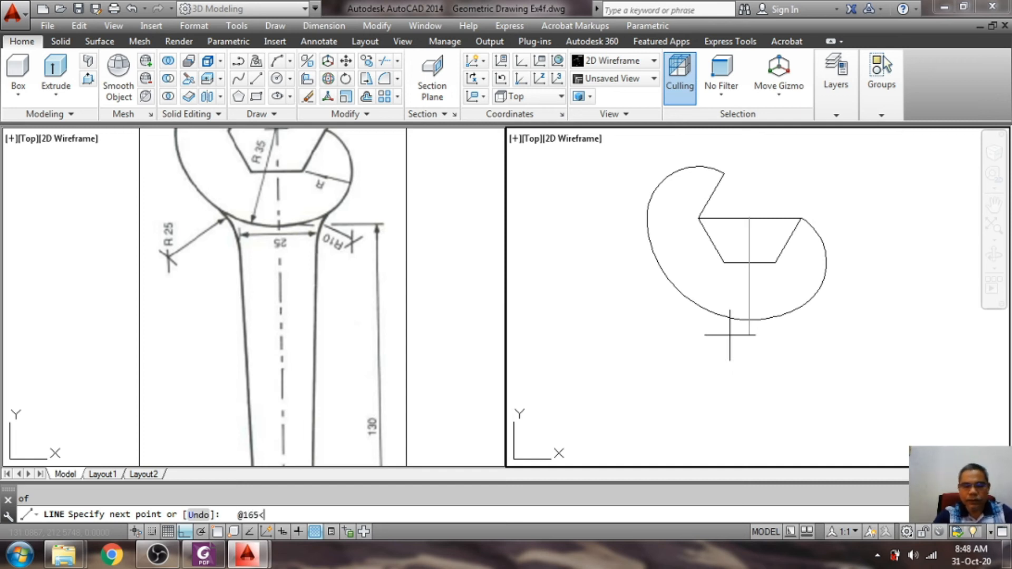
pyautogui.write('270')
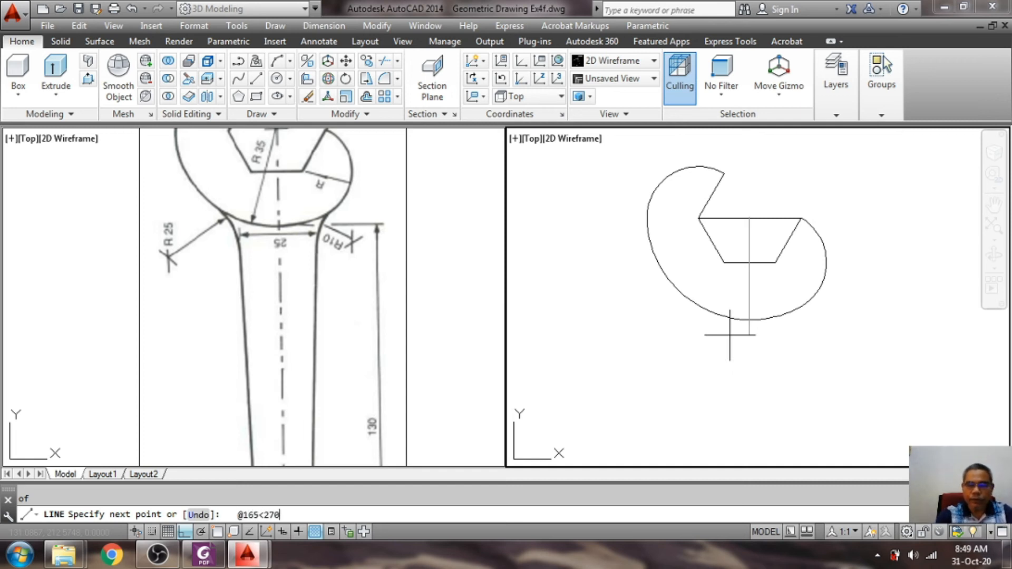
pyautogui.press('Return')
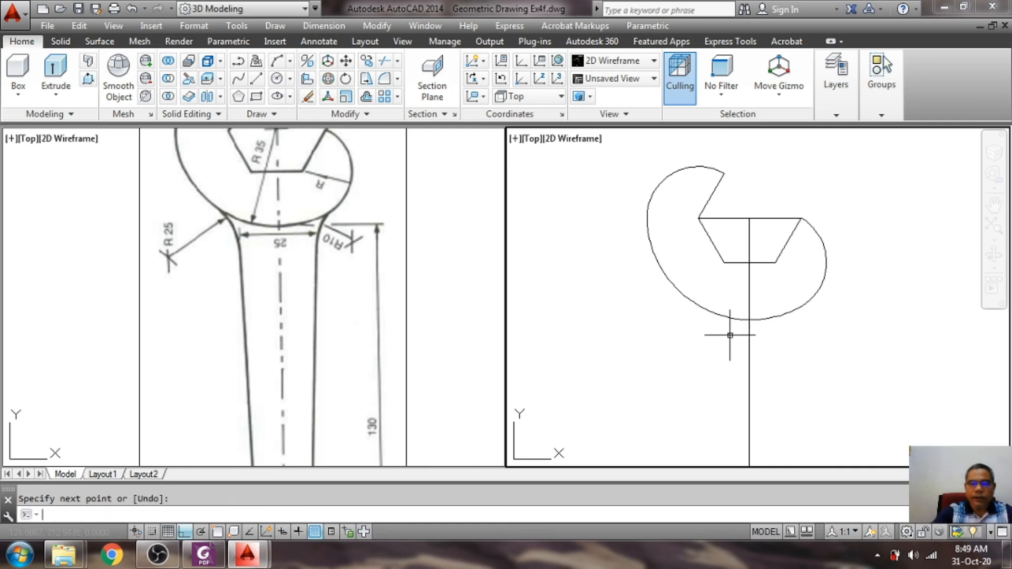
pyautogui.scroll(-3, 788, 369)
pyautogui.scroll(2, 793, 429)
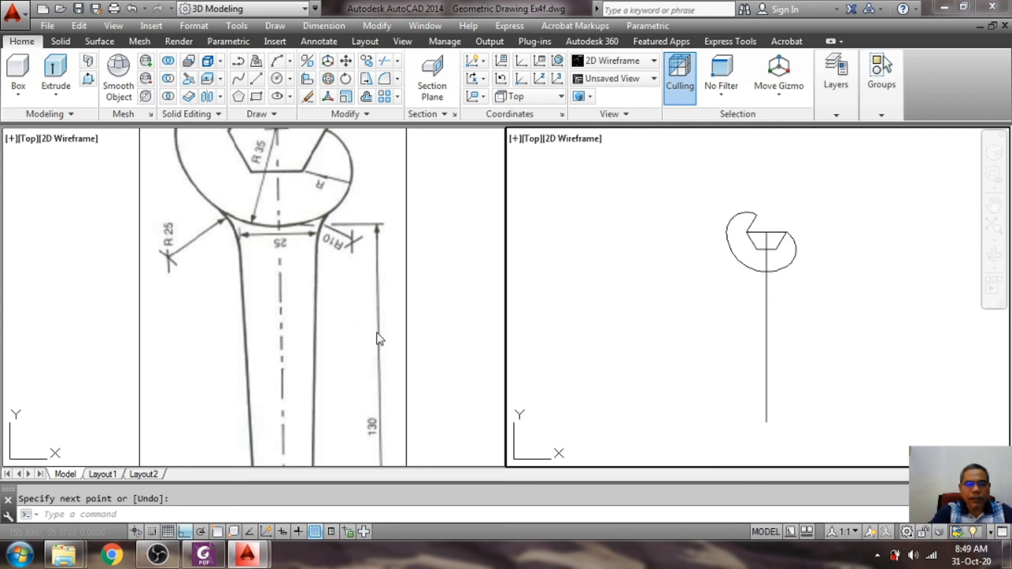
pyautogui.click(403, 343)
pyautogui.scroll(-5, 403, 343)
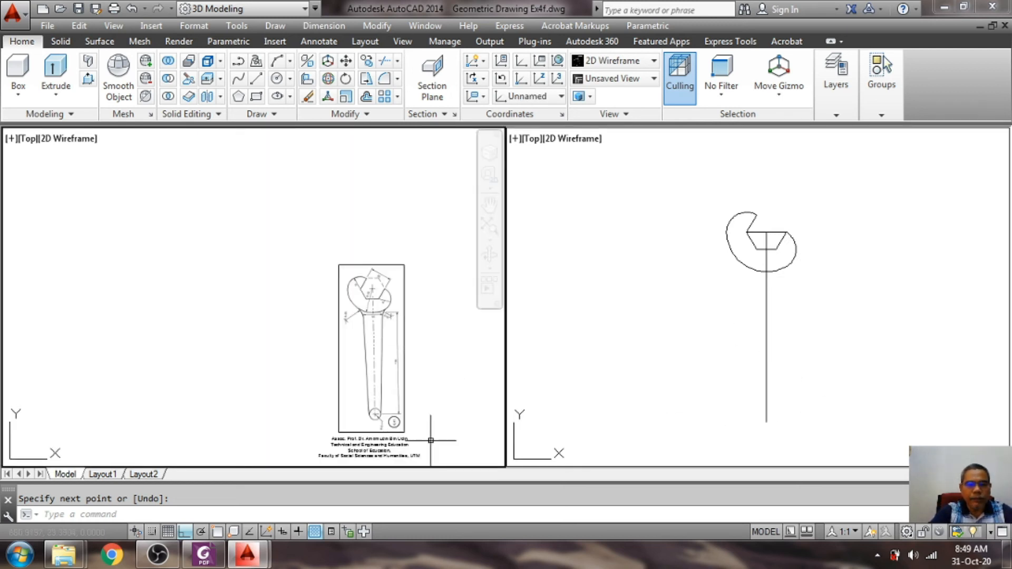
pyautogui.scroll(4, 428, 466)
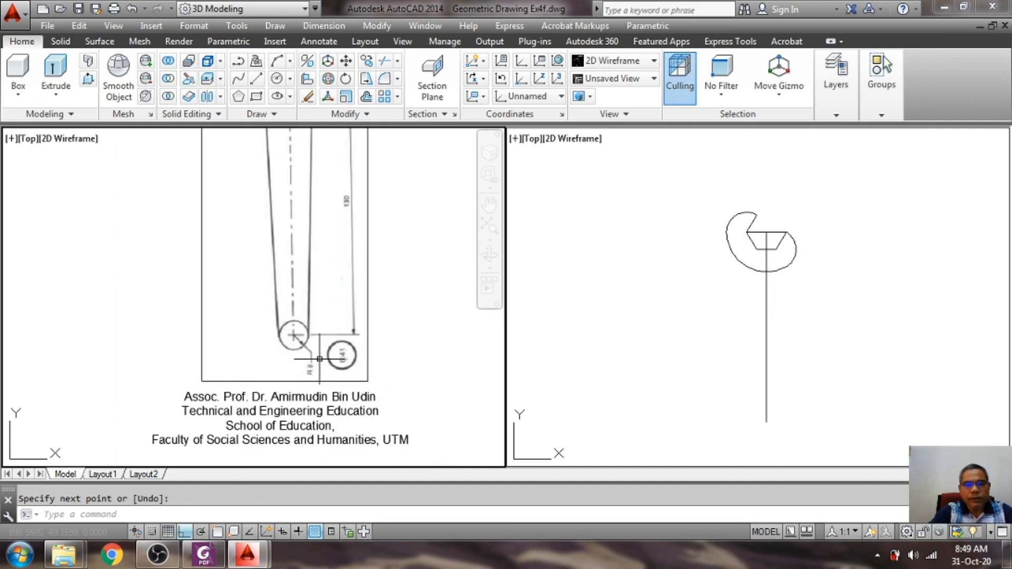
pyautogui.write('c')
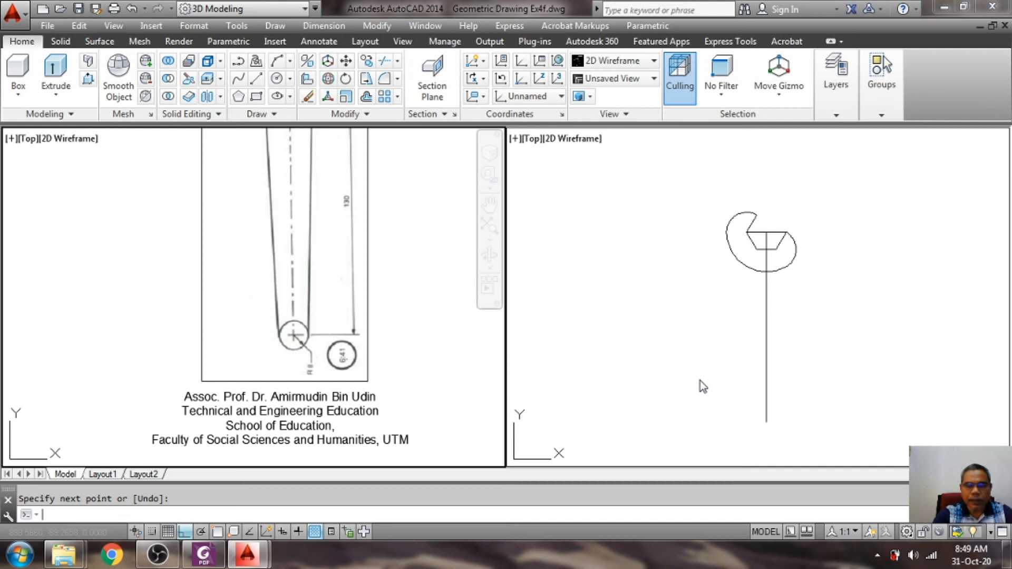
pyautogui.press('Return')
pyautogui.write('end')
pyautogui.press('Return')
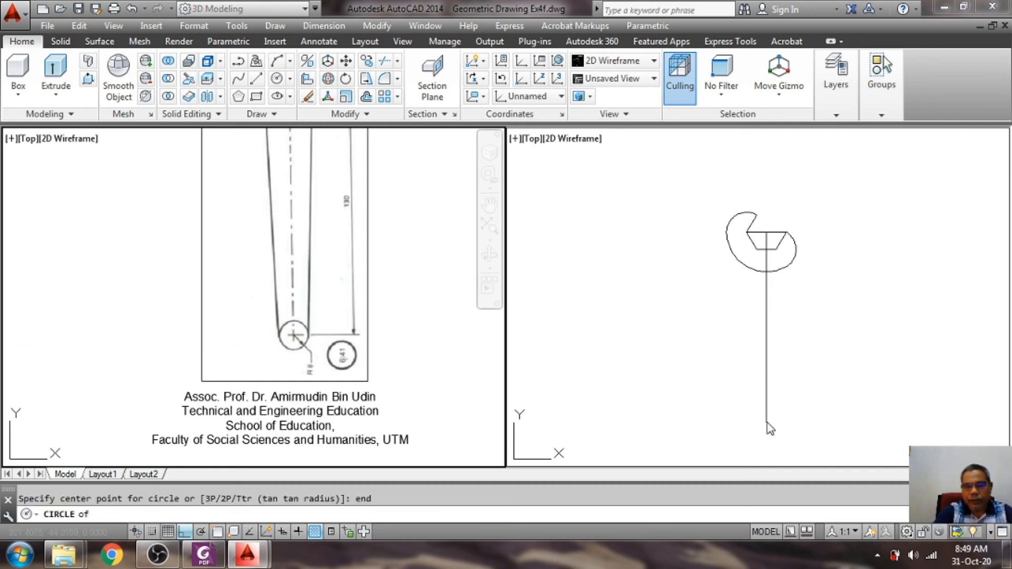
pyautogui.rightClick(687, 514)
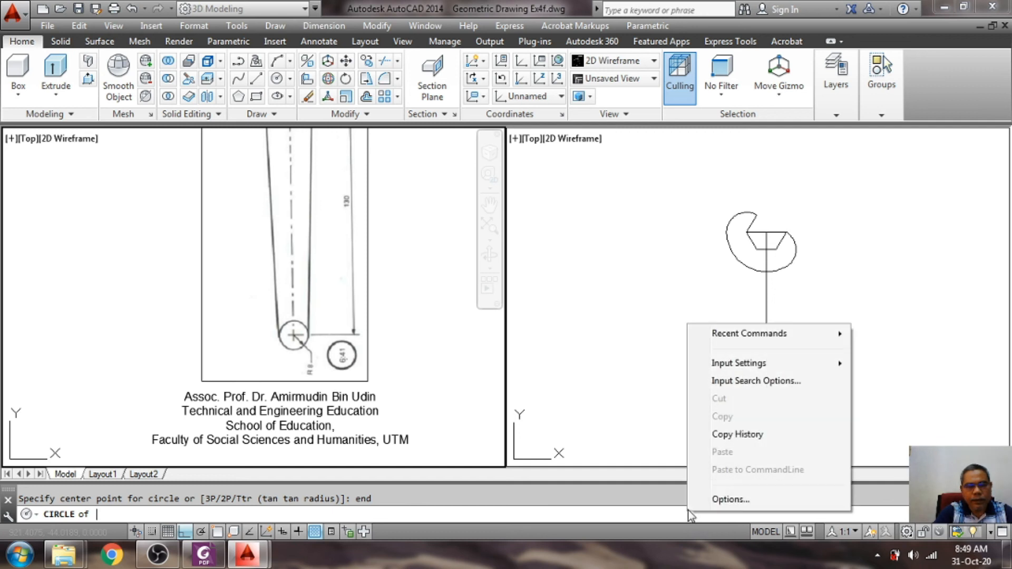
pyautogui.press('Escape')
pyautogui.press('Return')
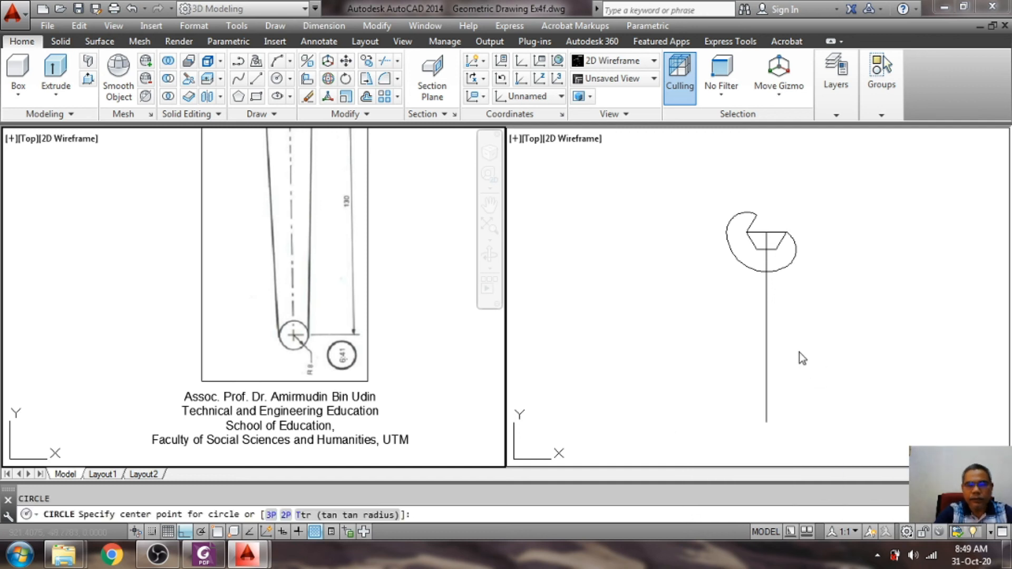
pyautogui.click(649, 391)
pyautogui.press('Escape')
# Step: Draw a radius 8 circle centred on the lower endpoint of the vertical centre line
pyautogui.click(490, 513)
pyautogui.press('Return')
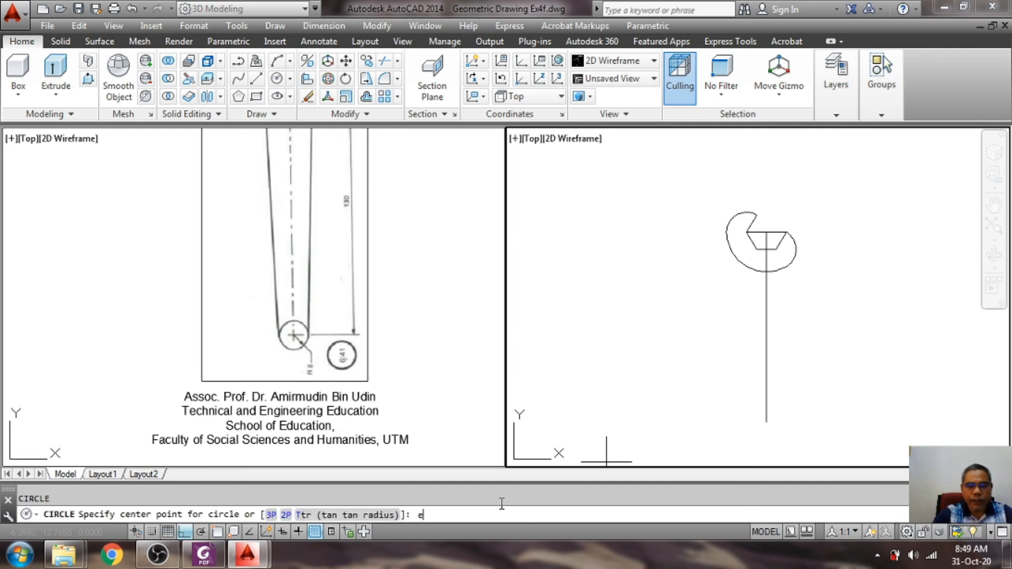
pyautogui.write('end')
pyautogui.press('Return')
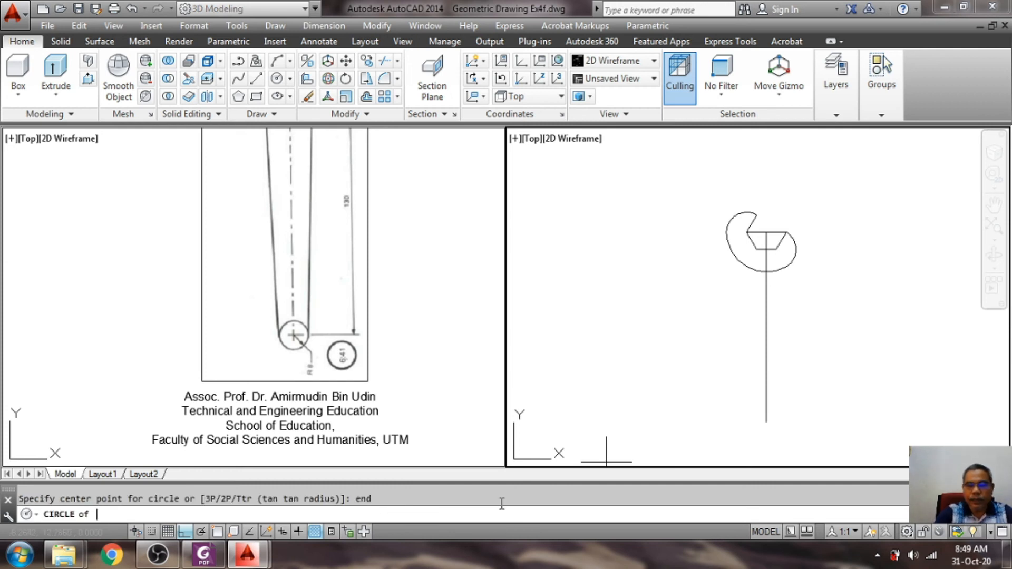
pyautogui.click(766, 421)
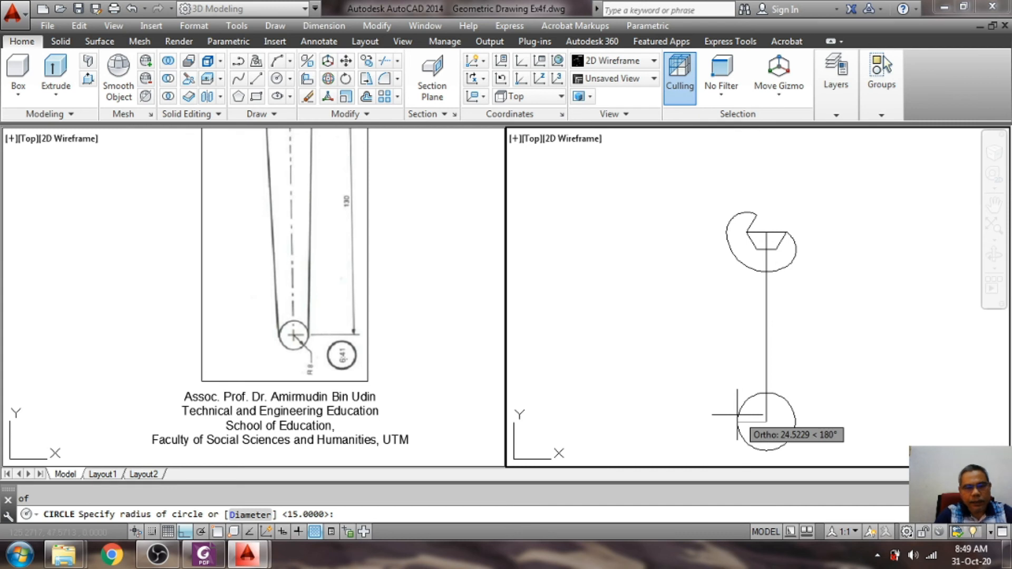
pyautogui.write('8')
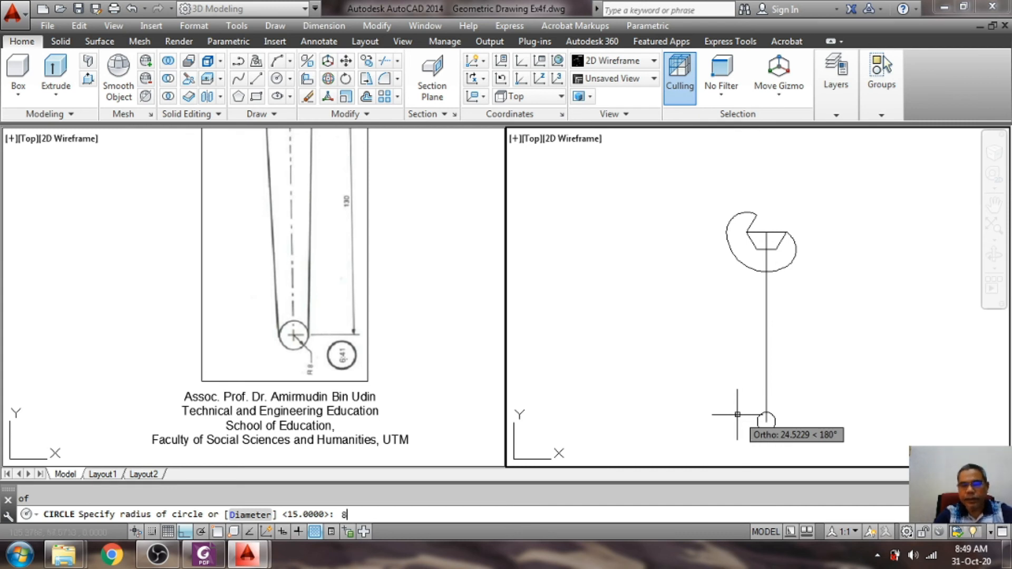
pyautogui.press('Return')
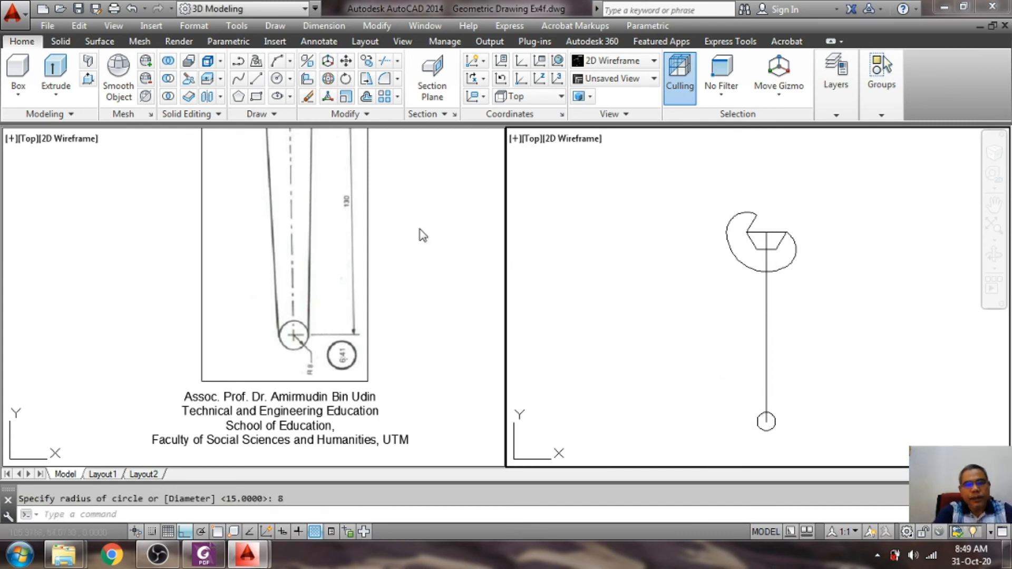
pyautogui.click(402, 224)
pyautogui.scroll(4, 403, 228)
pyautogui.scroll(-5, 401, 227)
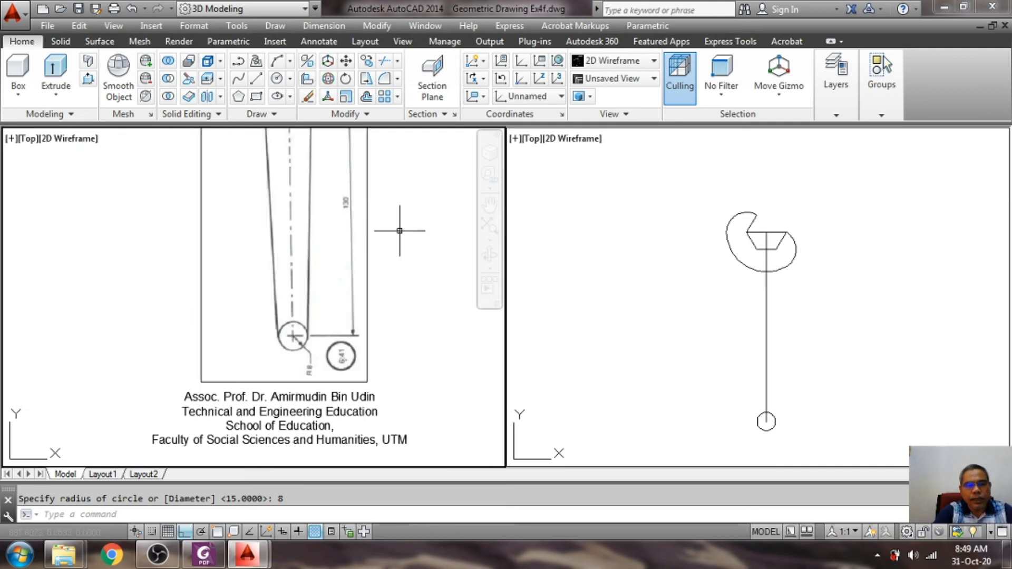
pyautogui.scroll(3, 369, 253)
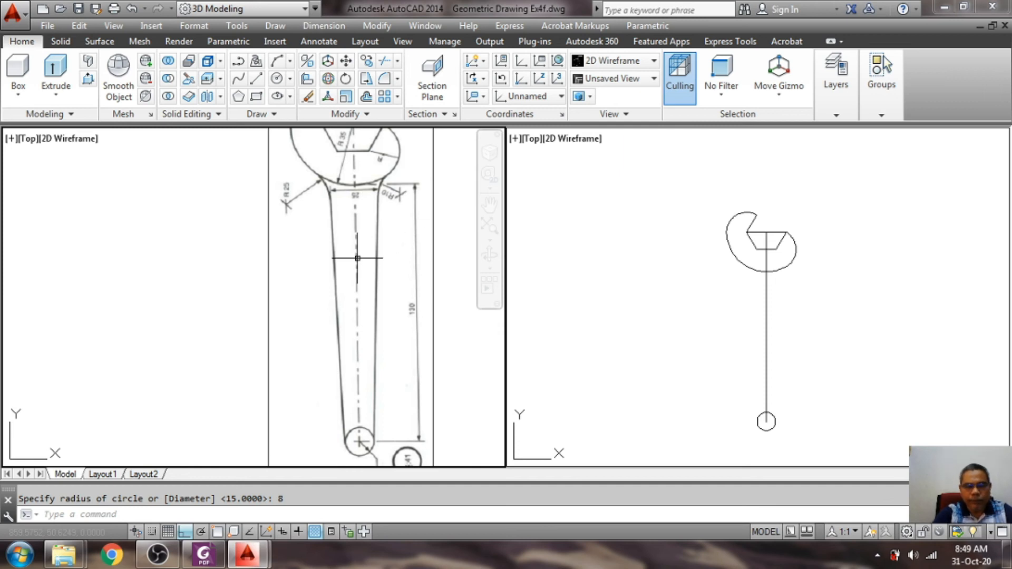
pyautogui.write('c')
pyautogui.press('Return')
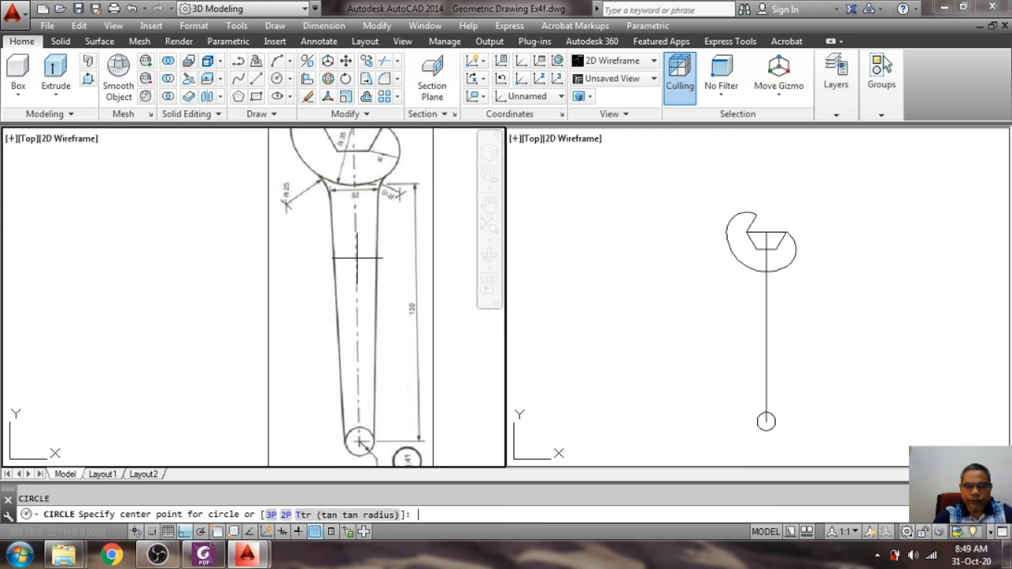
pyautogui.write('int')
pyautogui.press('Return')
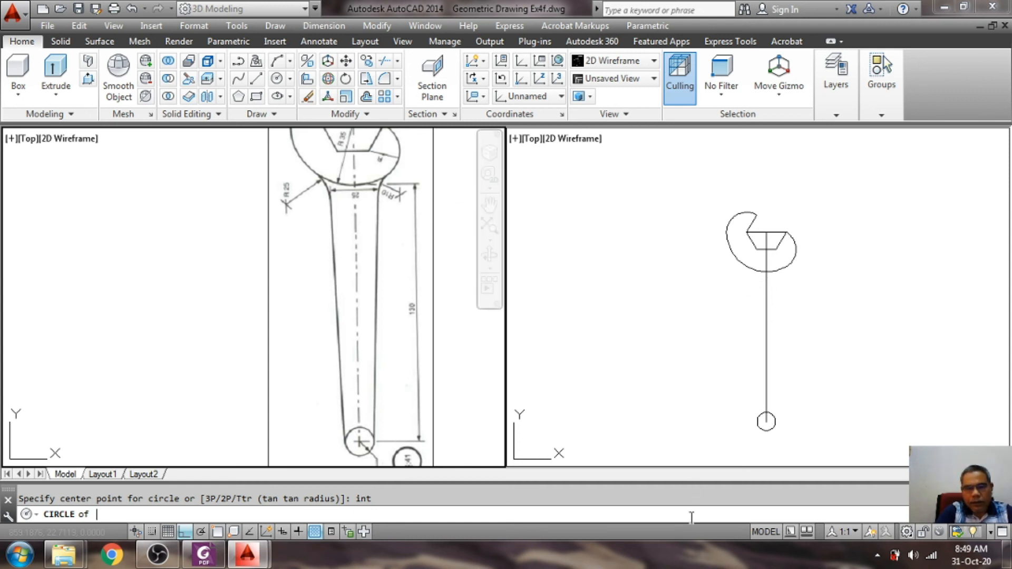
pyautogui.press('Escape')
# Step: Draw a circle of diameter 25 centred where the vertical centre line crosses the head's lower arc
pyautogui.click(713, 462)
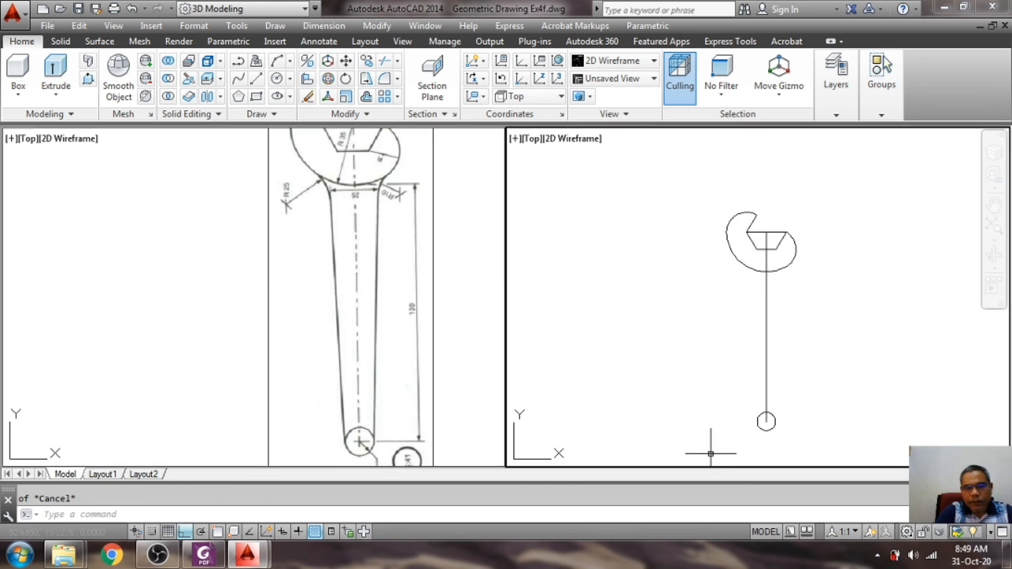
pyautogui.click(628, 508)
pyautogui.write('c')
pyautogui.press('Return')
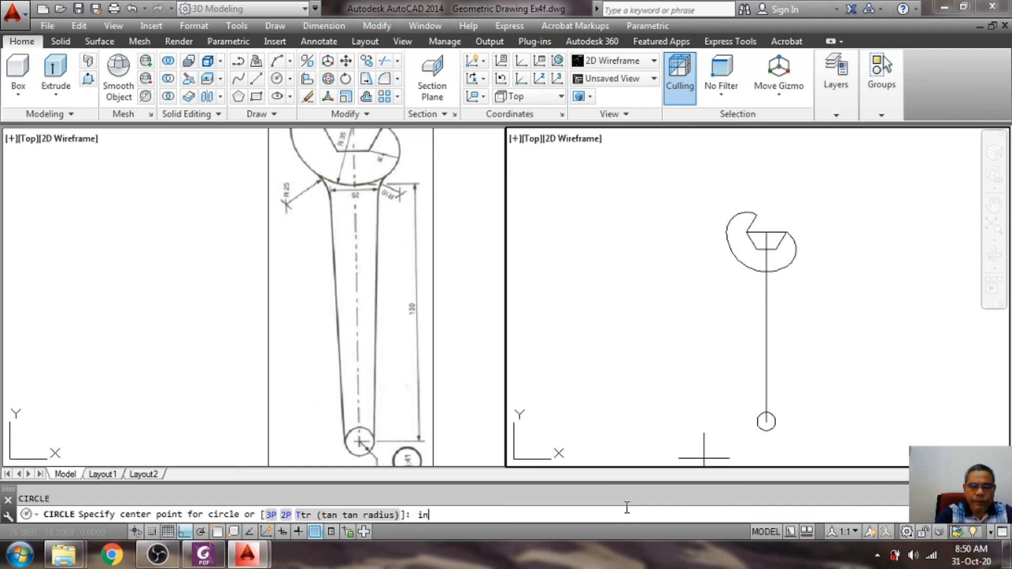
pyautogui.press('Return')
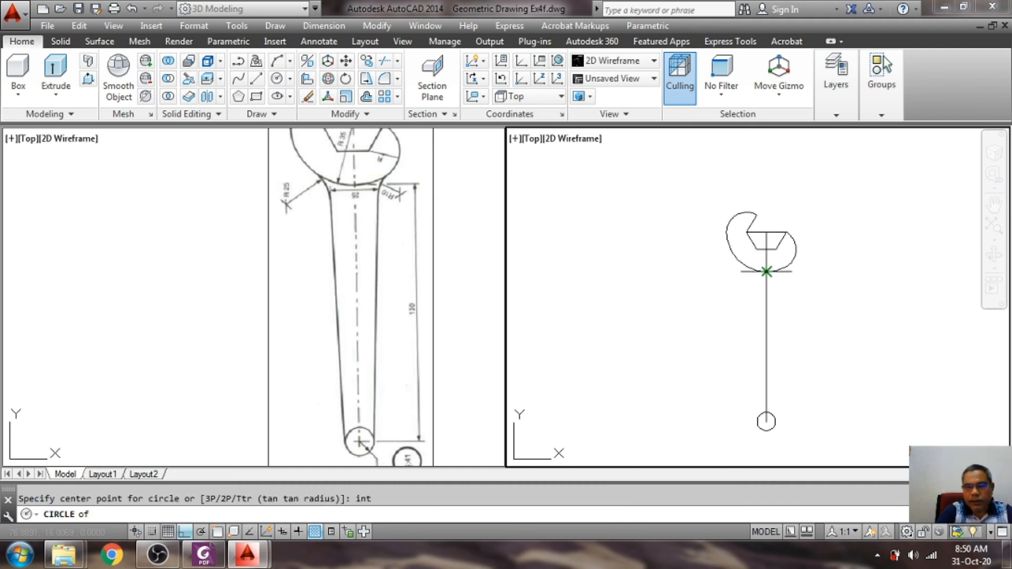
pyautogui.click(767, 273)
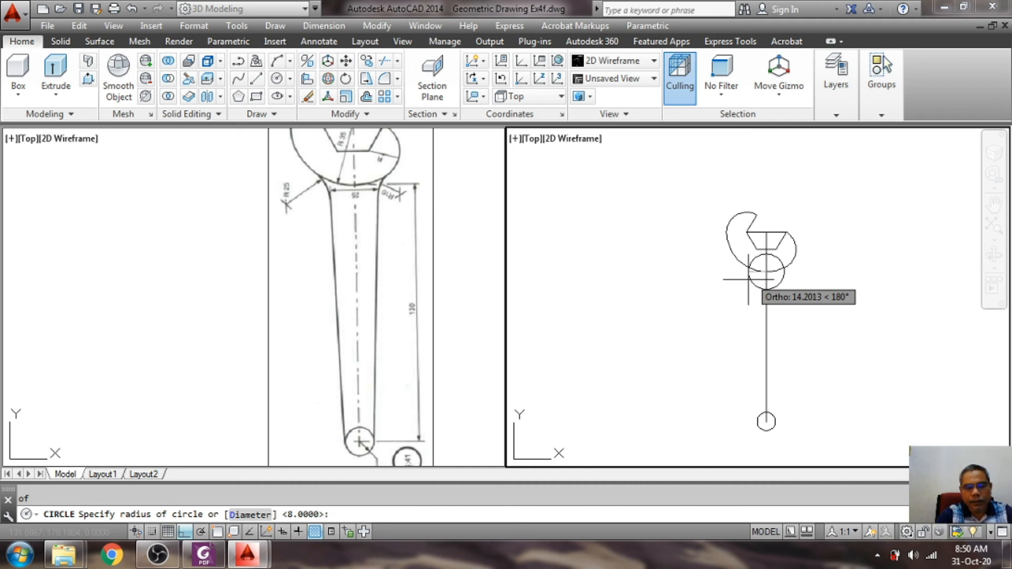
pyautogui.write('d')
pyautogui.press('Return')
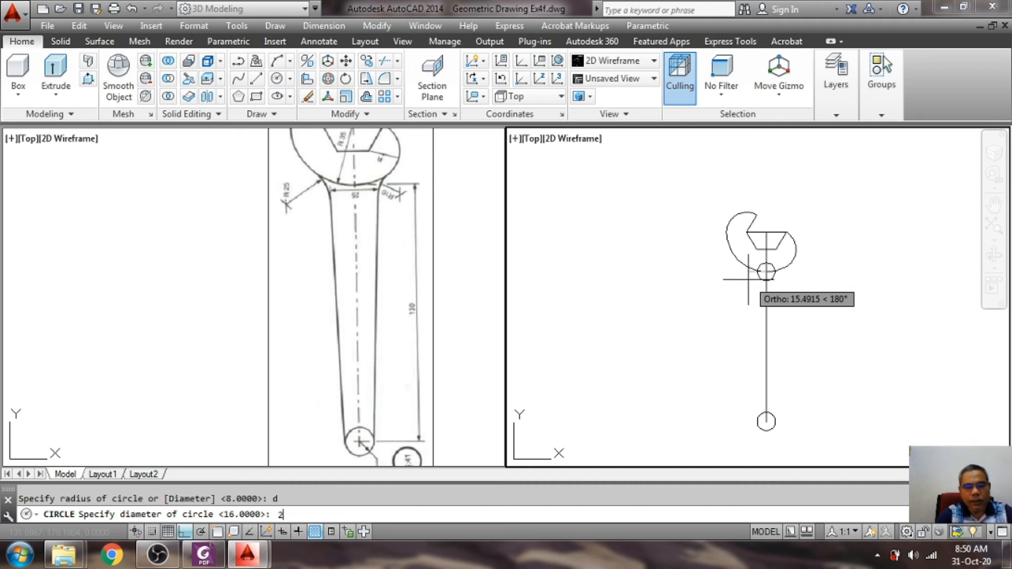
pyautogui.write('25')
pyautogui.press('Return')
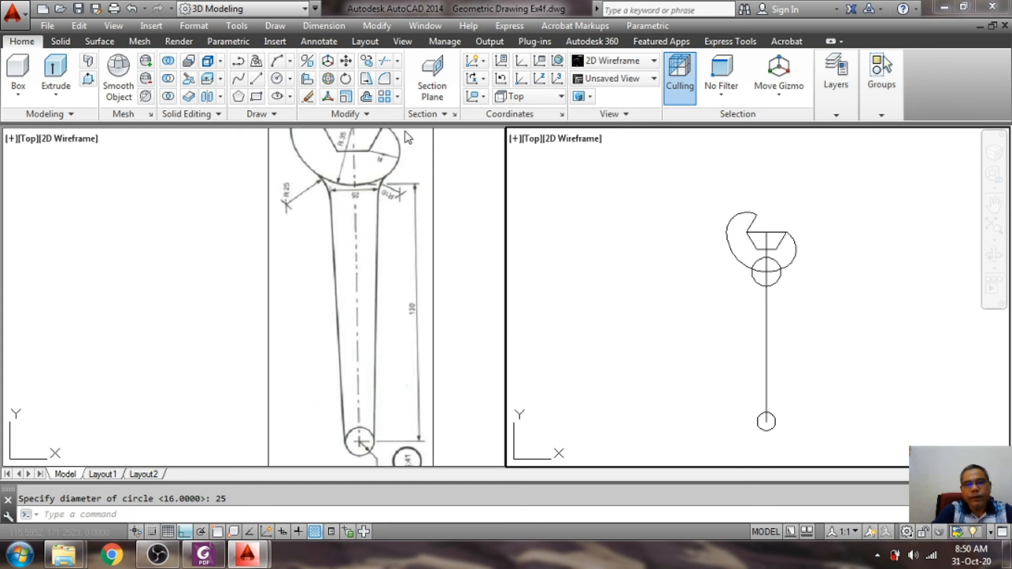
# Step: Draw the handle's left edge as a line tangent to the left sides of the bottom circle and the 25 diameter circle
pyautogui.click(276, 28)
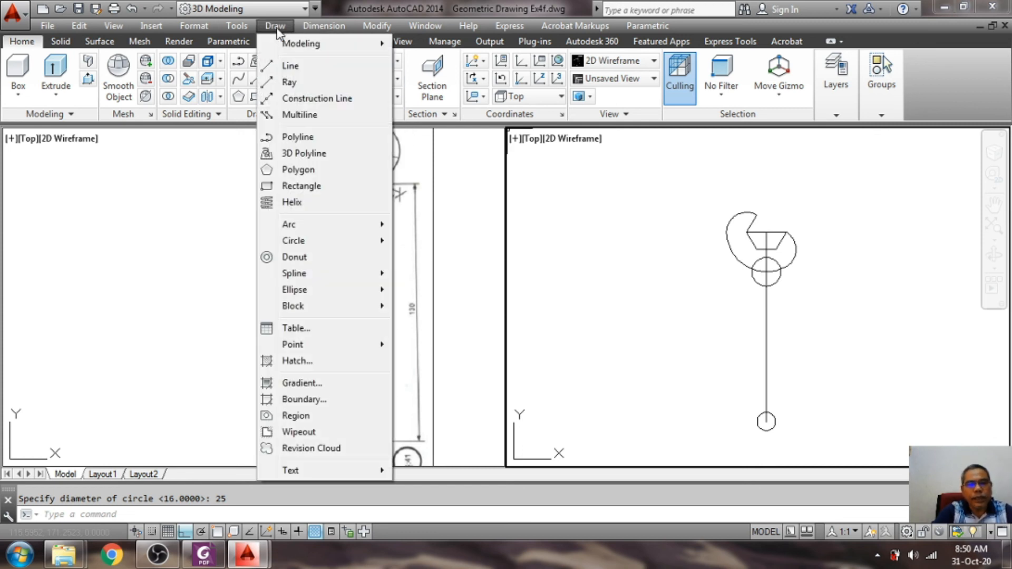
pyautogui.click(315, 68)
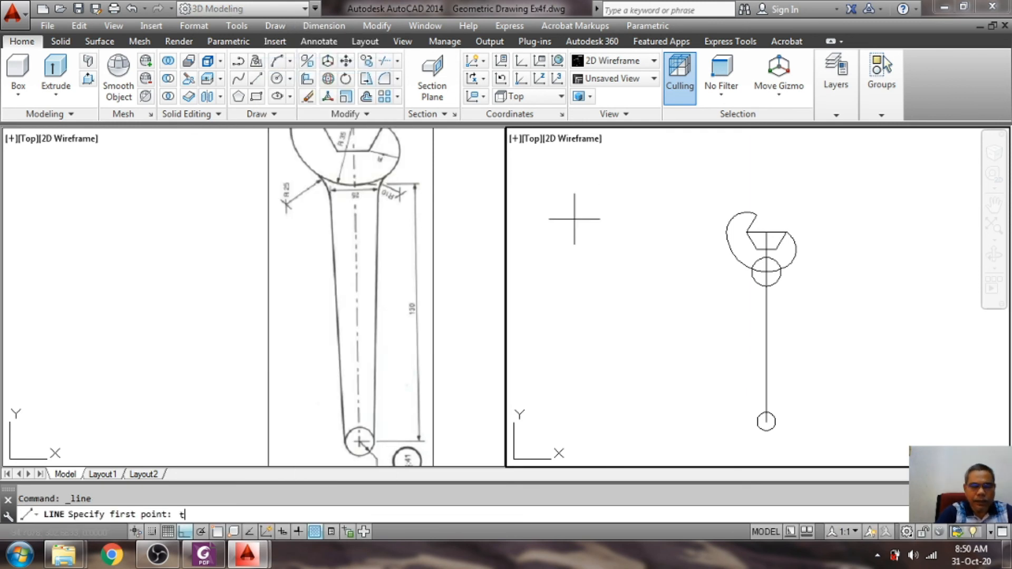
pyautogui.write('tan')
pyautogui.press('Return')
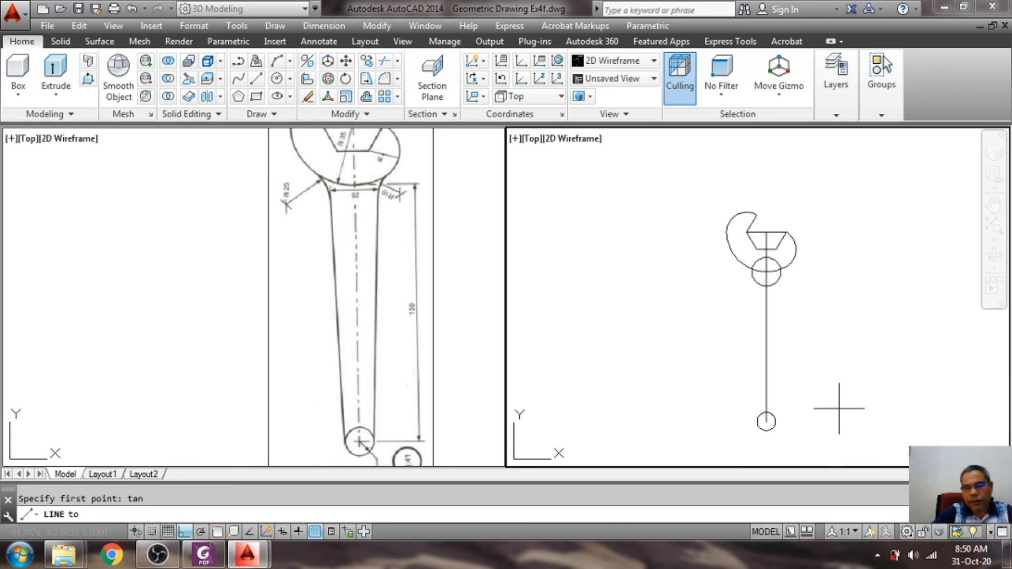
pyautogui.click(762, 421)
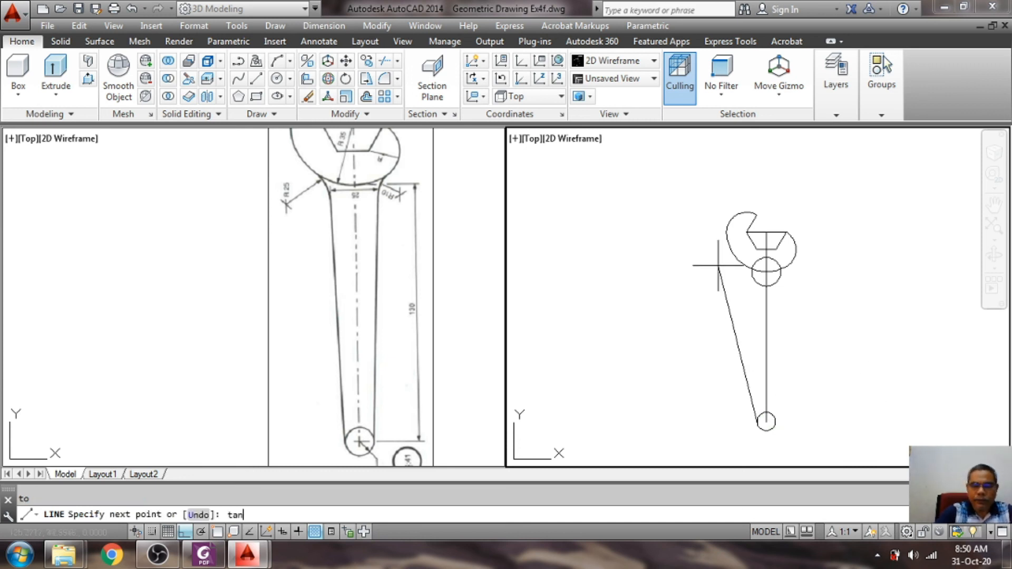
pyautogui.write('tan')
pyautogui.press('Return')
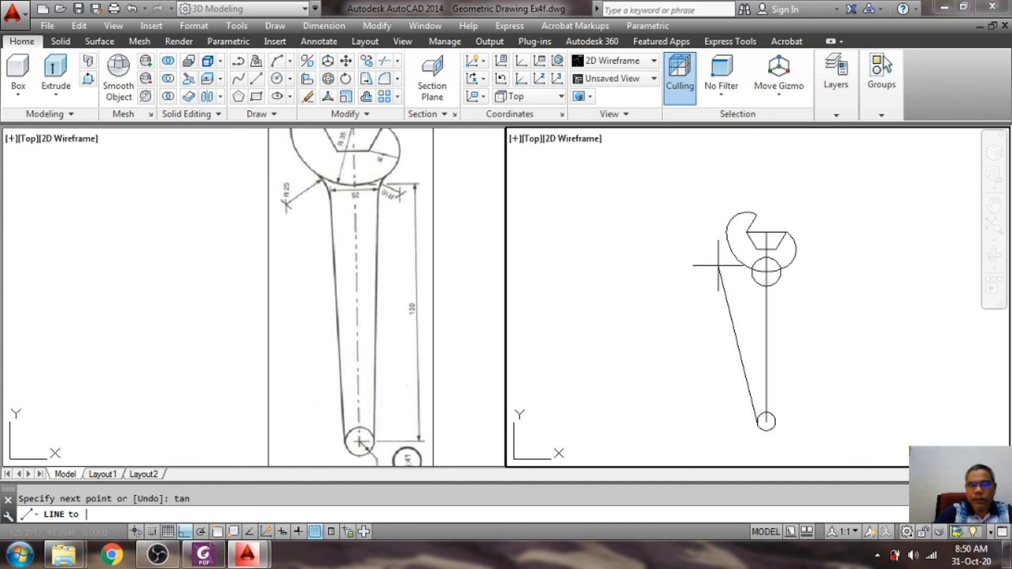
pyautogui.click(754, 275)
pyautogui.press('Return')
# Step: Draw the handle's right edge as a line tangent to the right sides of the bottom circle and the upper circle
pyautogui.press('Return')
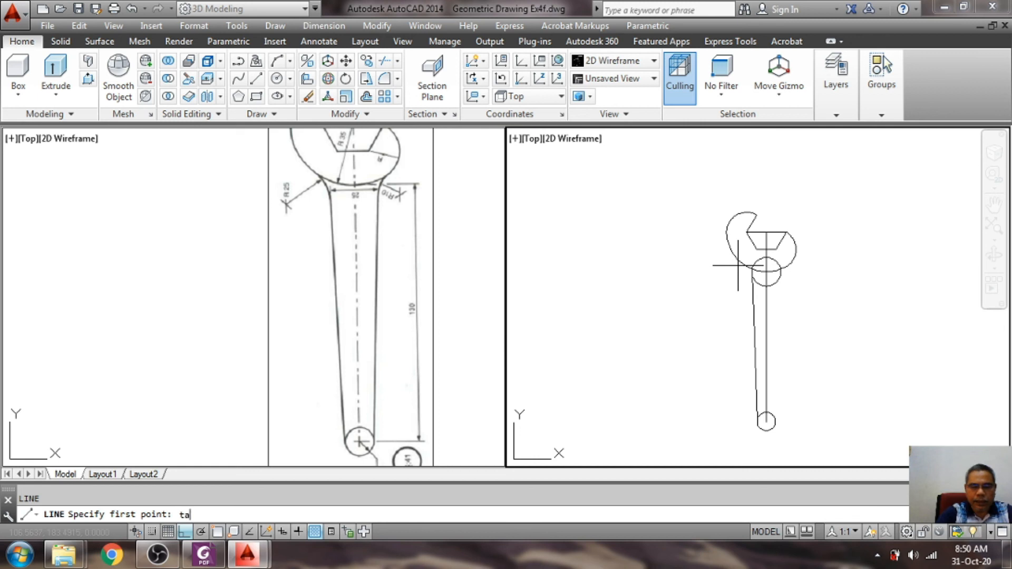
pyautogui.write('tan')
pyautogui.press('Return')
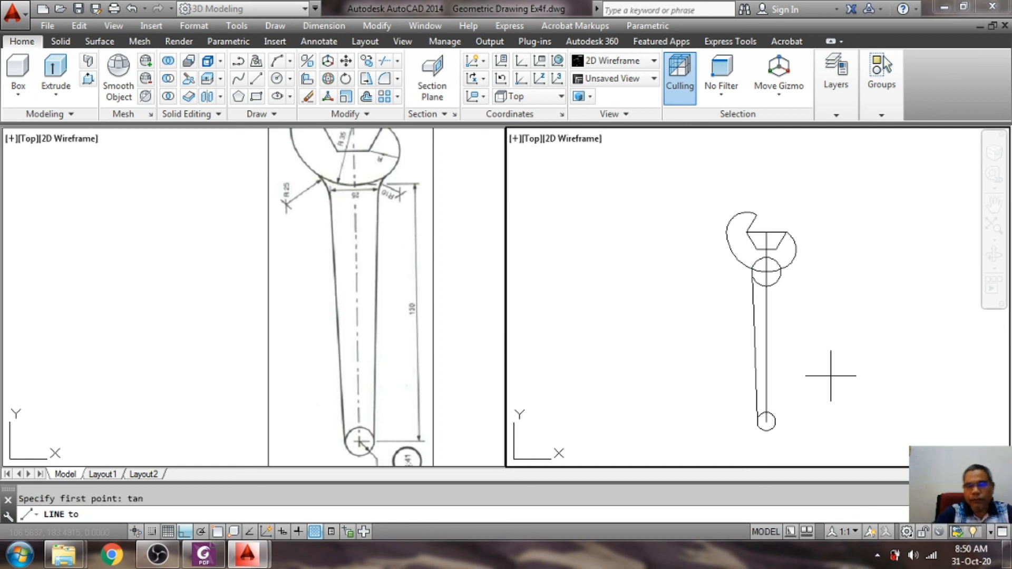
pyautogui.click(772, 415)
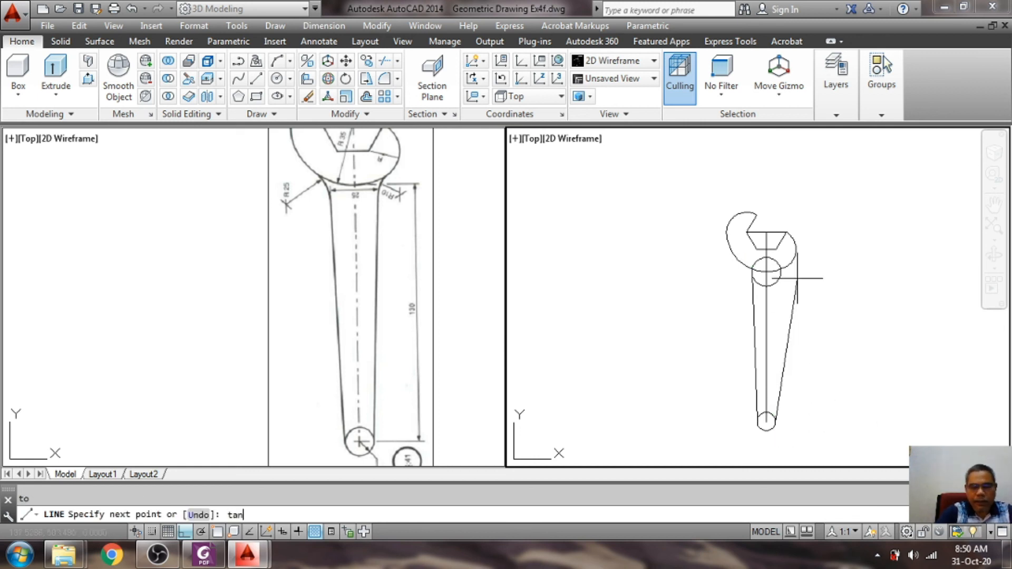
pyautogui.press('Return')
pyautogui.click(783, 268)
pyautogui.press('Return')
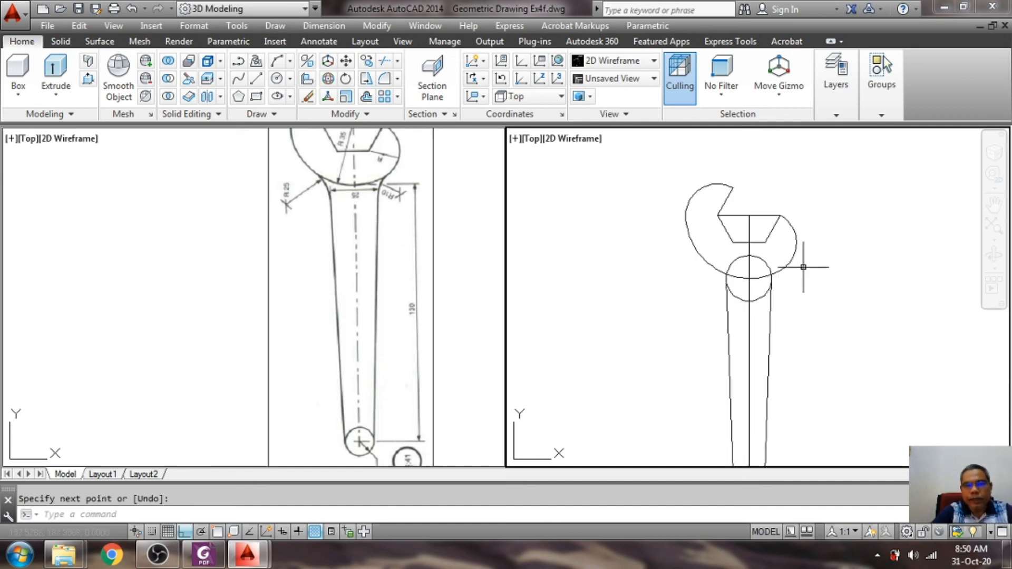
# Step: Trim away the part of the head's lower arc inside the 25 diameter circle, using that circle as the cutting edge
pyautogui.scroll(4, 836, 282)
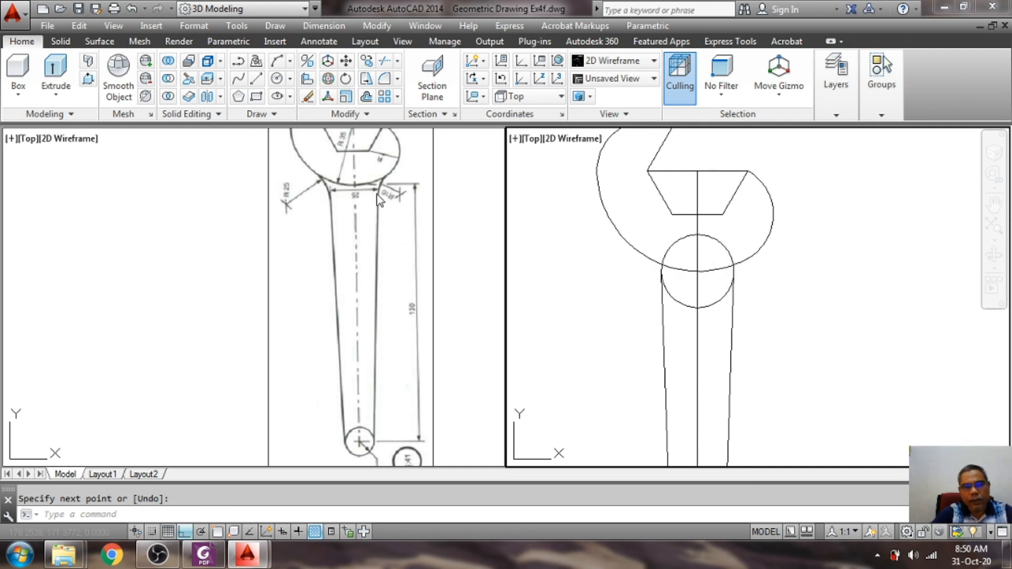
pyautogui.click(582, 513)
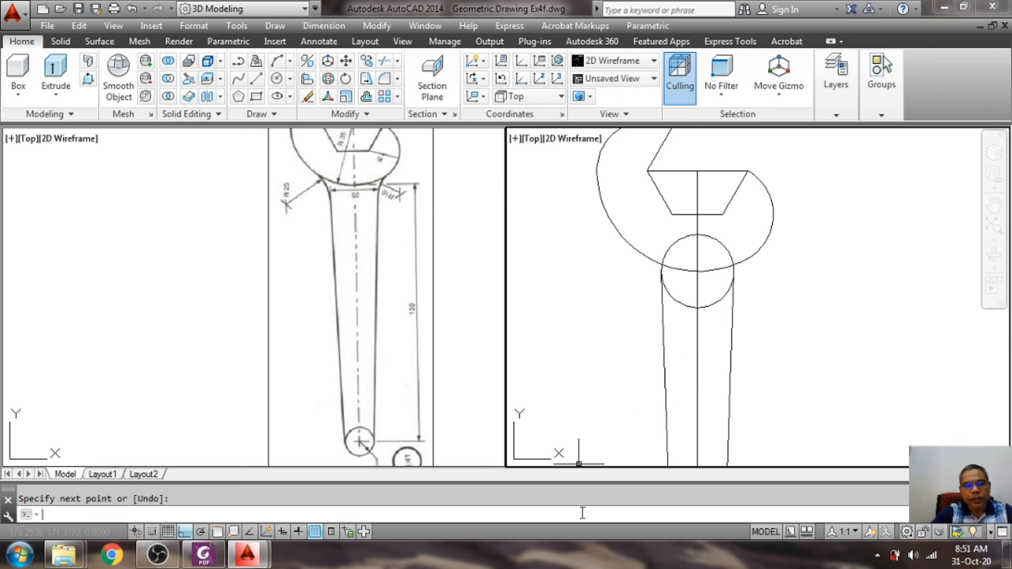
pyautogui.write('trim')
pyautogui.press('Return')
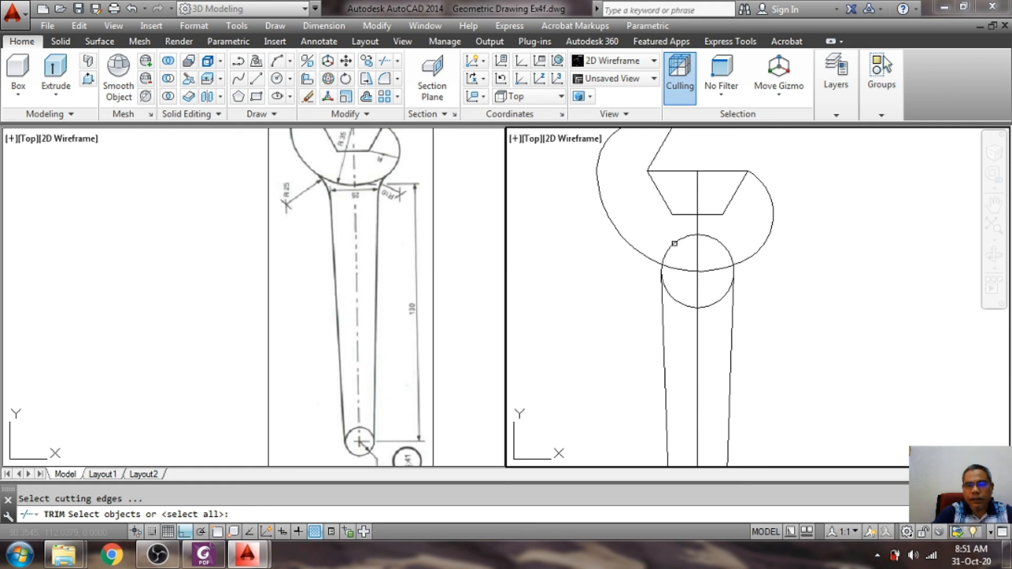
pyautogui.click(674, 243)
pyautogui.press('Return')
pyautogui.click(687, 270)
pyautogui.press('Return')
# Step: Erase the 25 diameter construction circle at the top of the handle
pyautogui.write('erase')
pyautogui.press('Return')
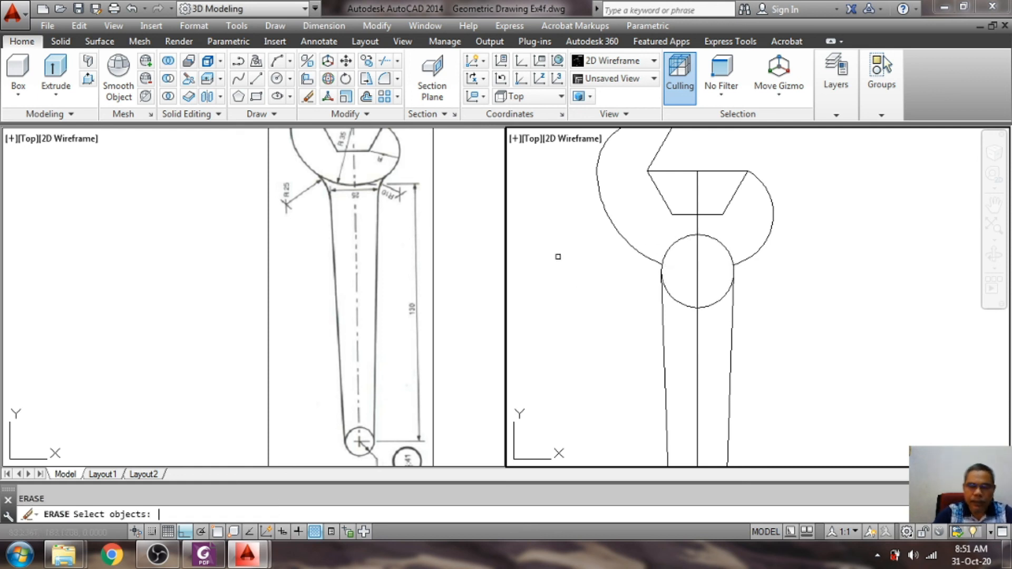
pyautogui.click(673, 243)
pyautogui.press('Return')
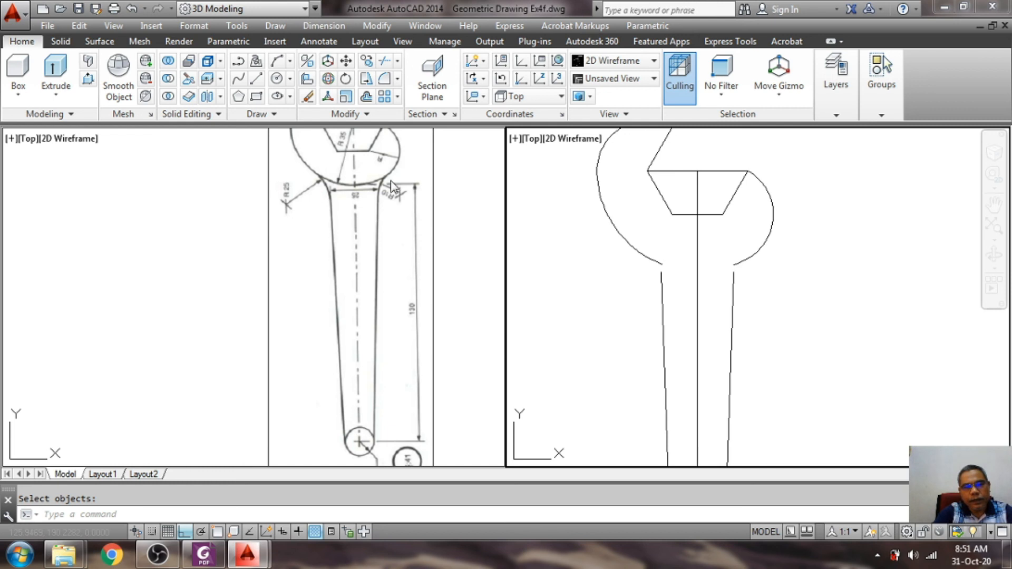
# Step: Fillet the head's left arc and the handle's left edge with a radius of 25
pyautogui.click(82, 515)
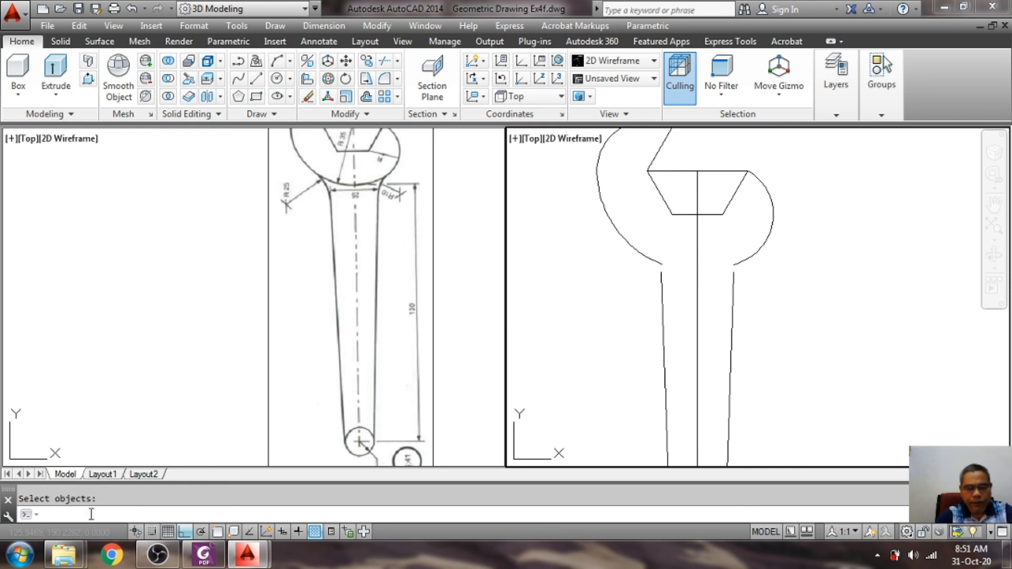
pyautogui.write('fille')
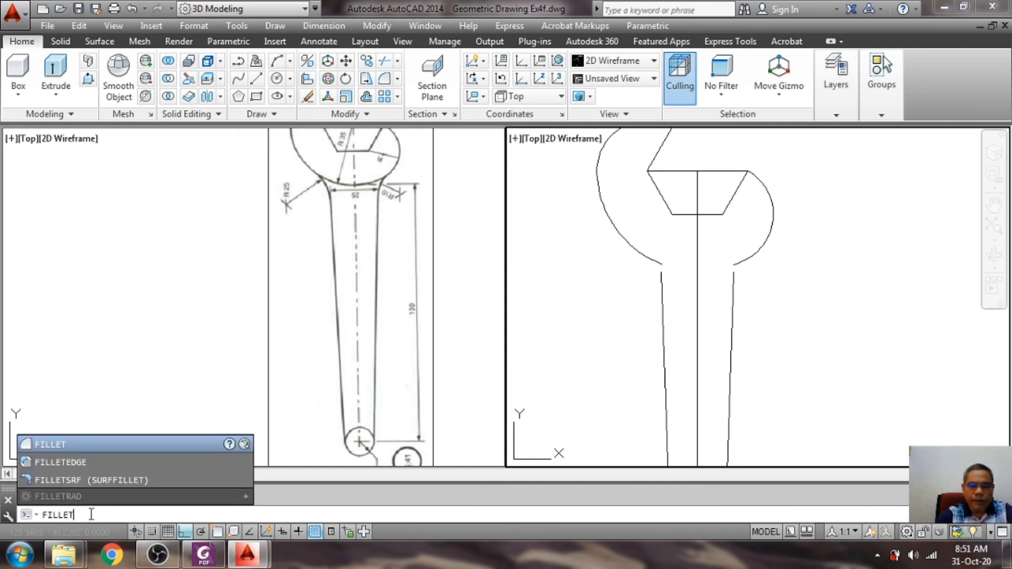
pyautogui.write('t')
pyautogui.press('Return')
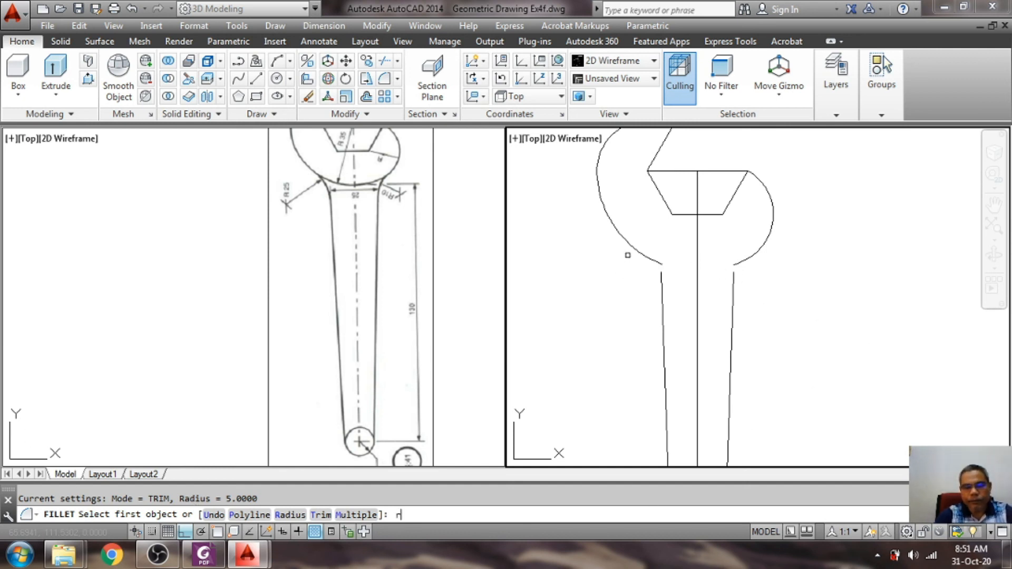
pyautogui.press('Return')
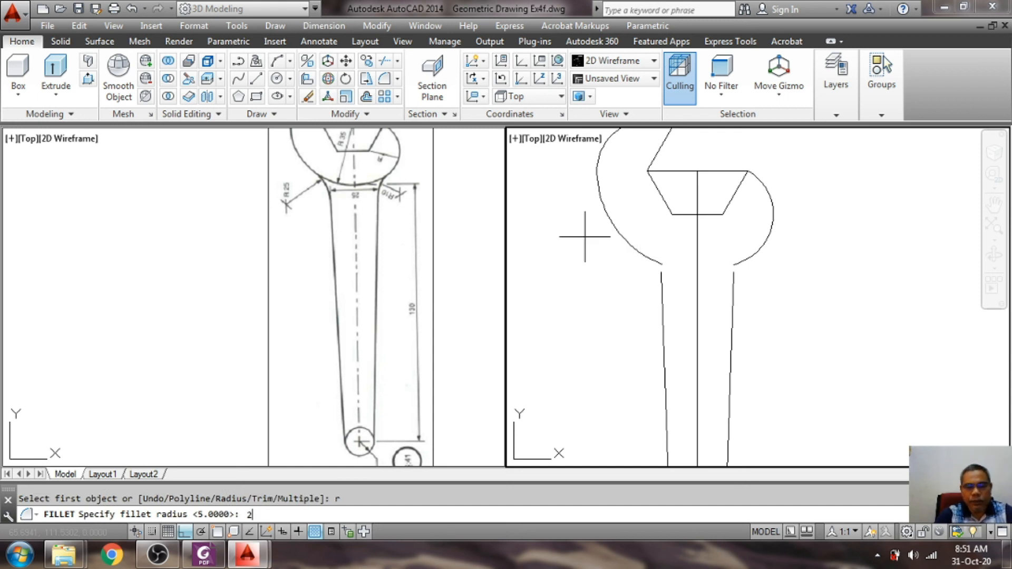
pyautogui.press('Return')
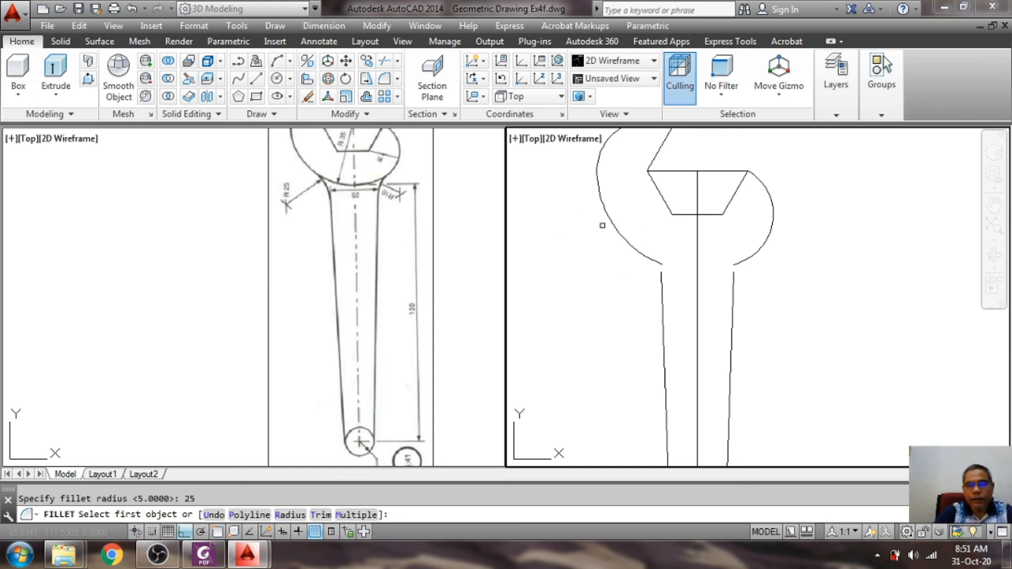
pyautogui.click(653, 259)
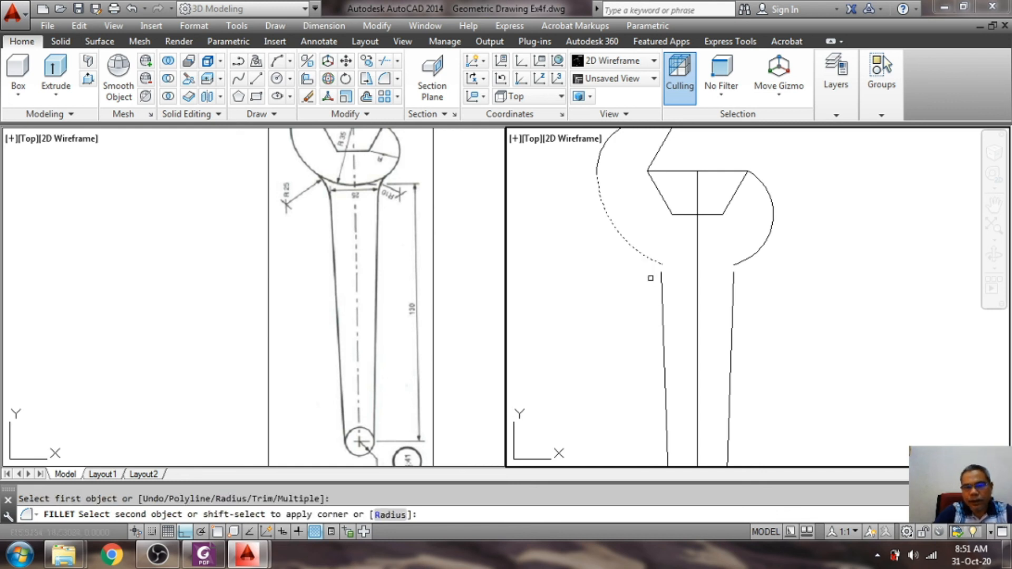
pyautogui.click(660, 278)
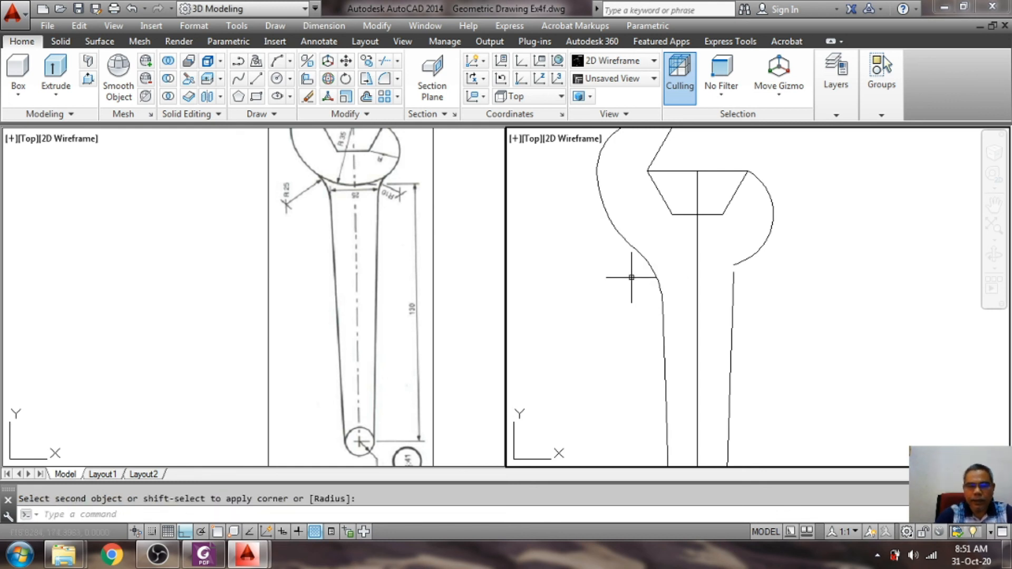
pyautogui.press('Return')
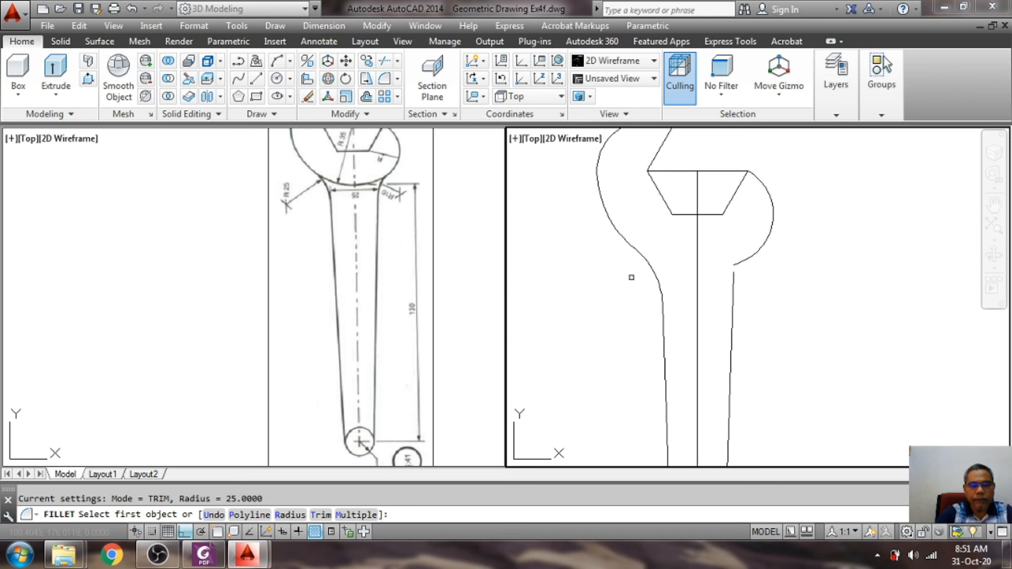
pyautogui.press('Escape')
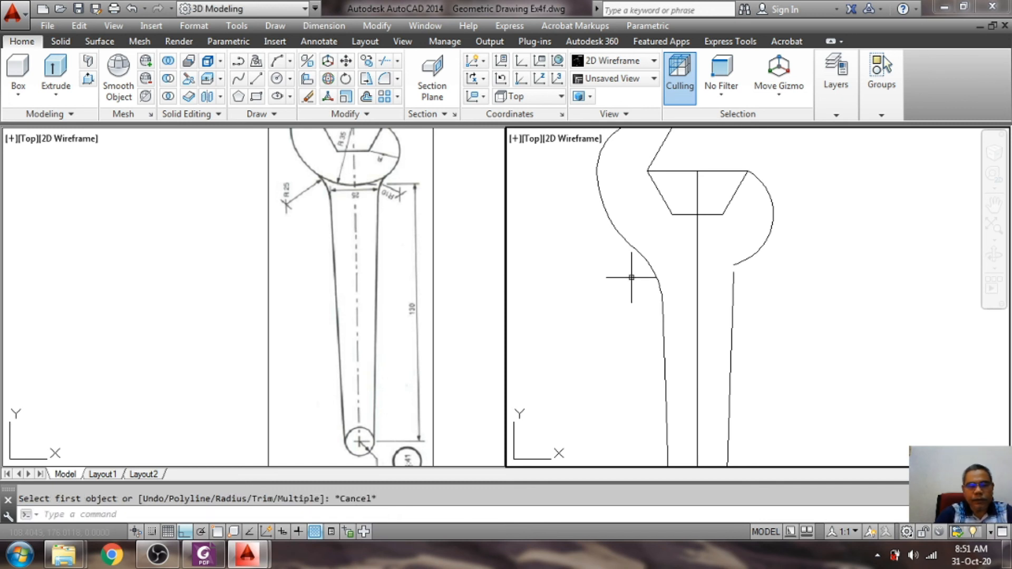
# Step: Fillet the handle's right edge and the head's lower right arc with a radius of 10
pyautogui.write('fille')
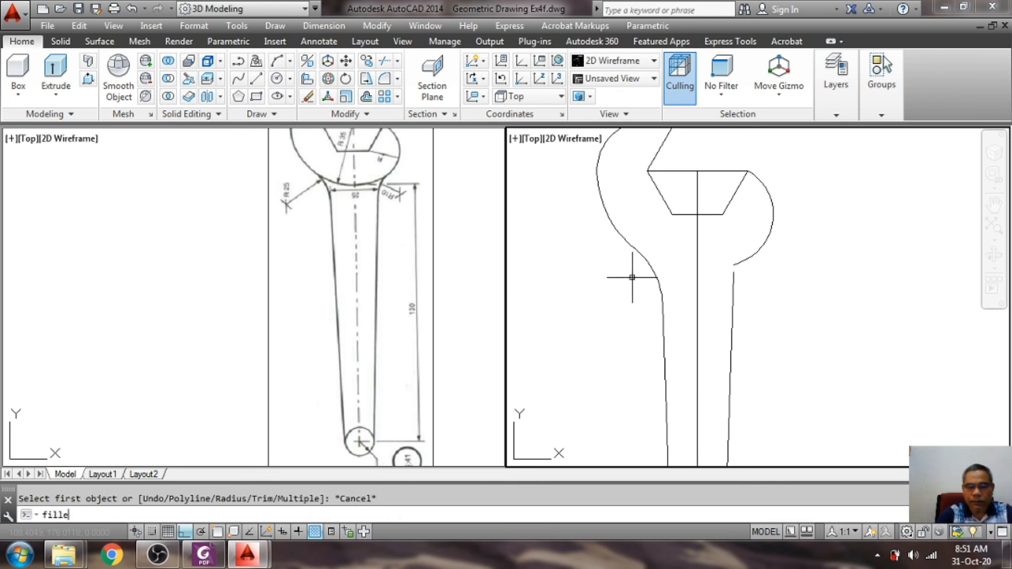
pyautogui.write('t')
pyautogui.press('Return')
pyautogui.write('r')
pyautogui.press('Return')
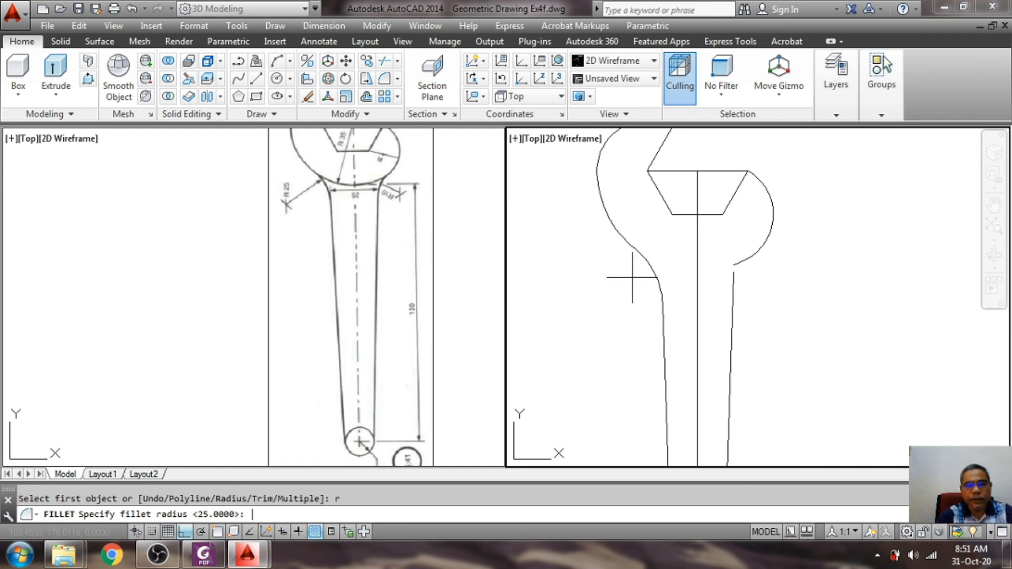
pyautogui.press('Return')
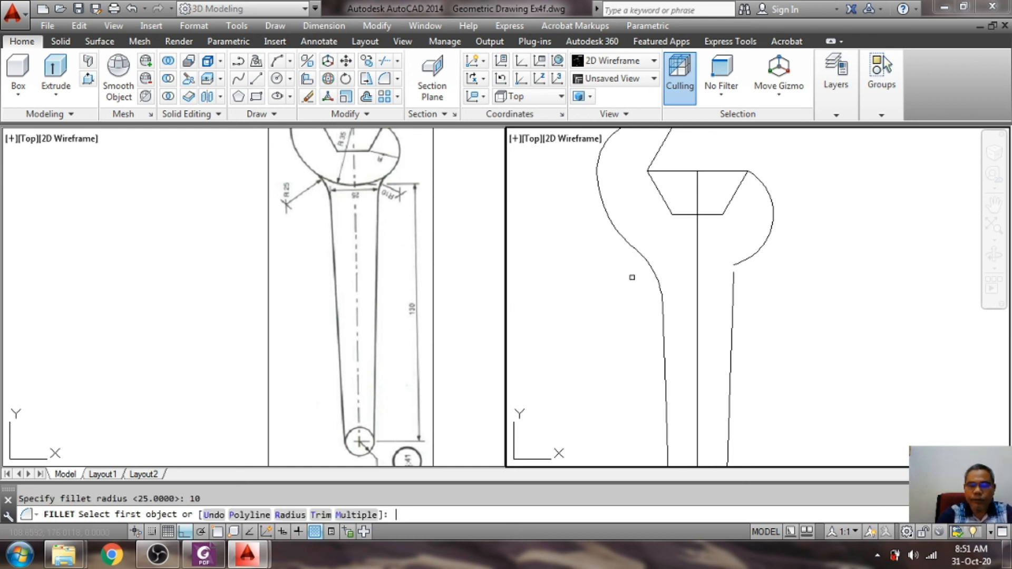
pyautogui.click(735, 286)
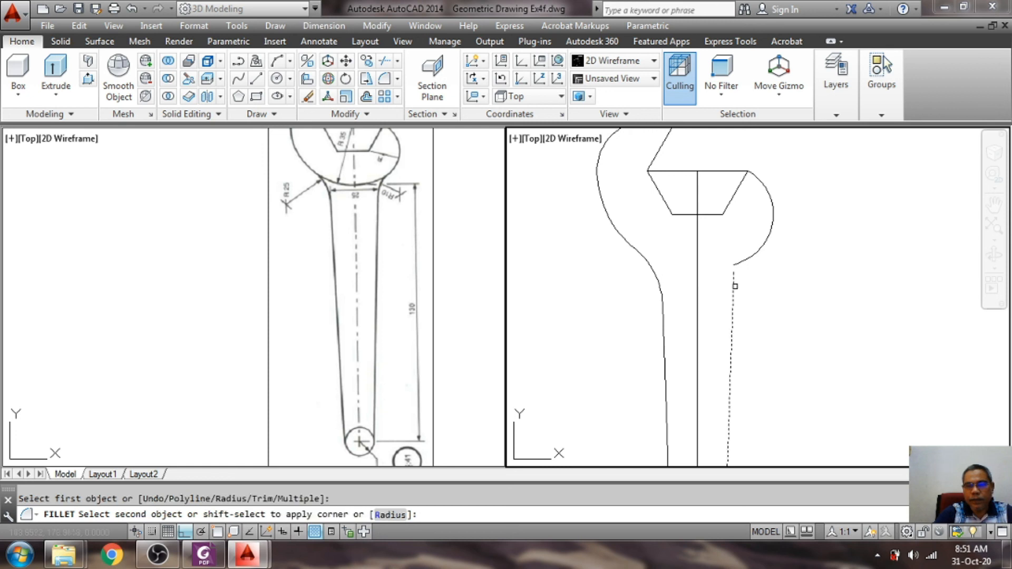
pyautogui.click(743, 262)
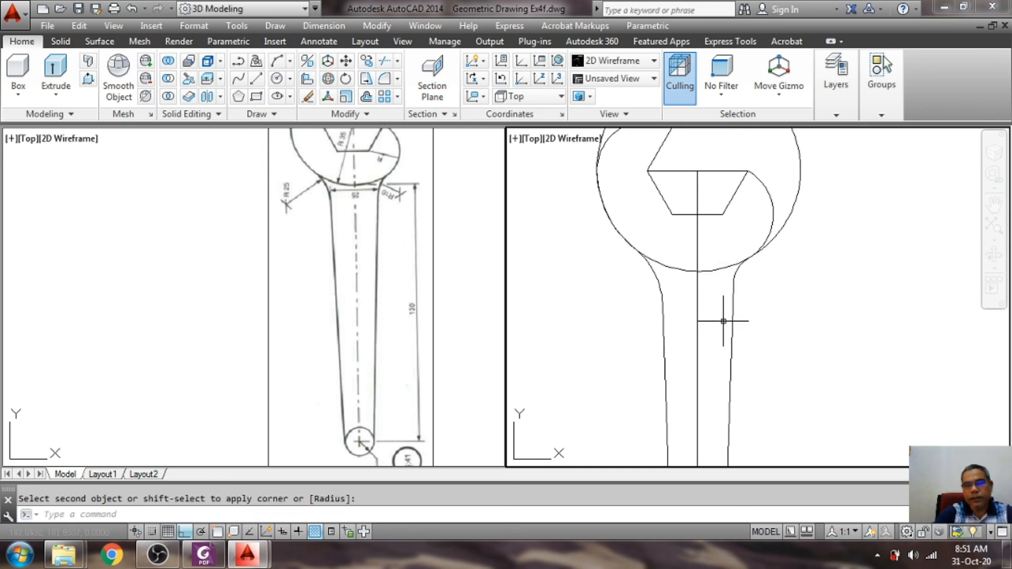
# Step: Erase the large overextended arc that runs around the spanner head
pyautogui.scroll(-3, 771, 298)
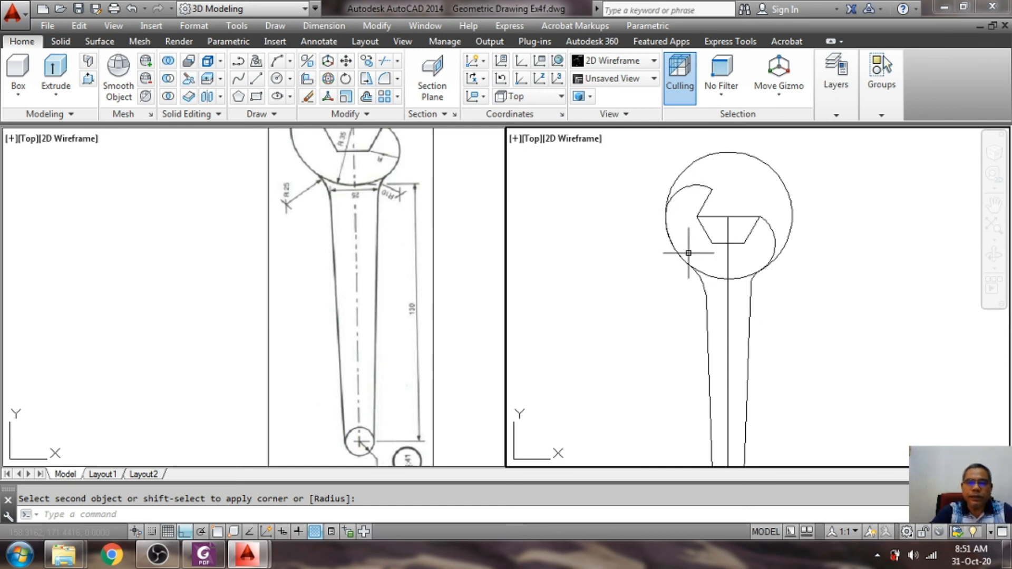
pyautogui.scroll(2, 726, 262)
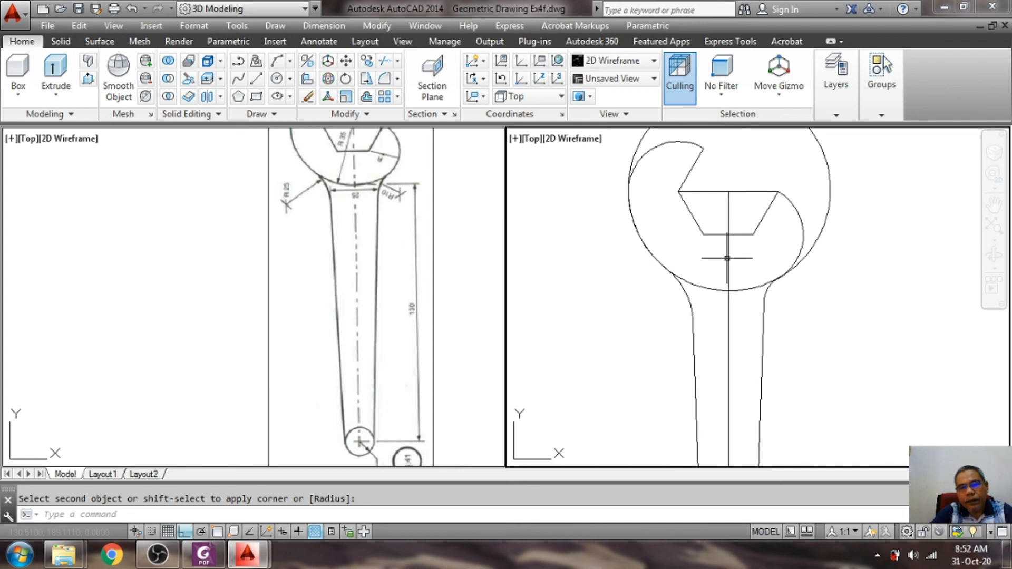
pyautogui.scroll(1, 728, 257)
pyautogui.scroll(-3, 818, 253)
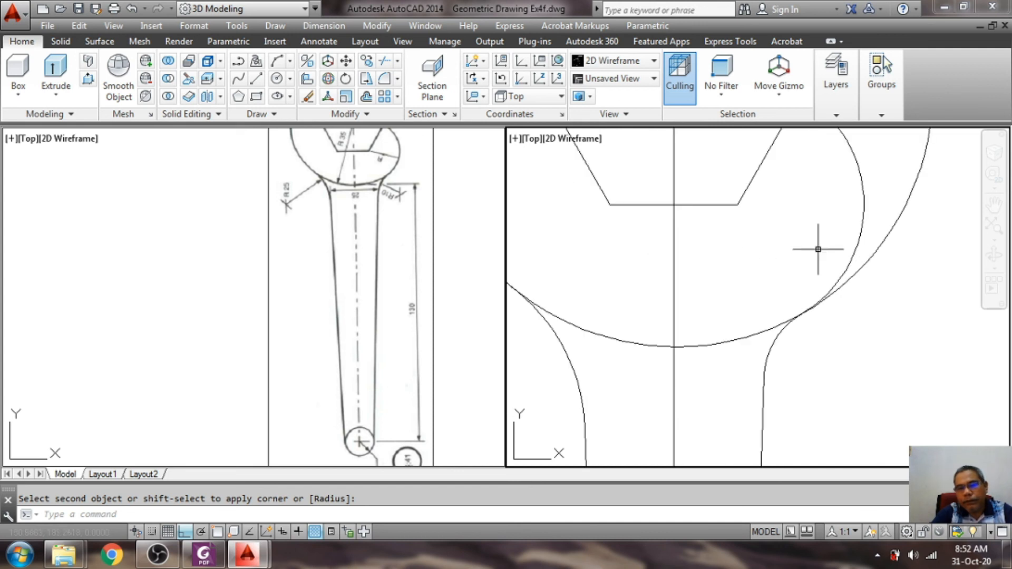
pyautogui.scroll(1, 818, 251)
pyautogui.scroll(-1, 819, 247)
pyautogui.scroll(1, 820, 246)
pyautogui.write('e')
pyautogui.press('Return')
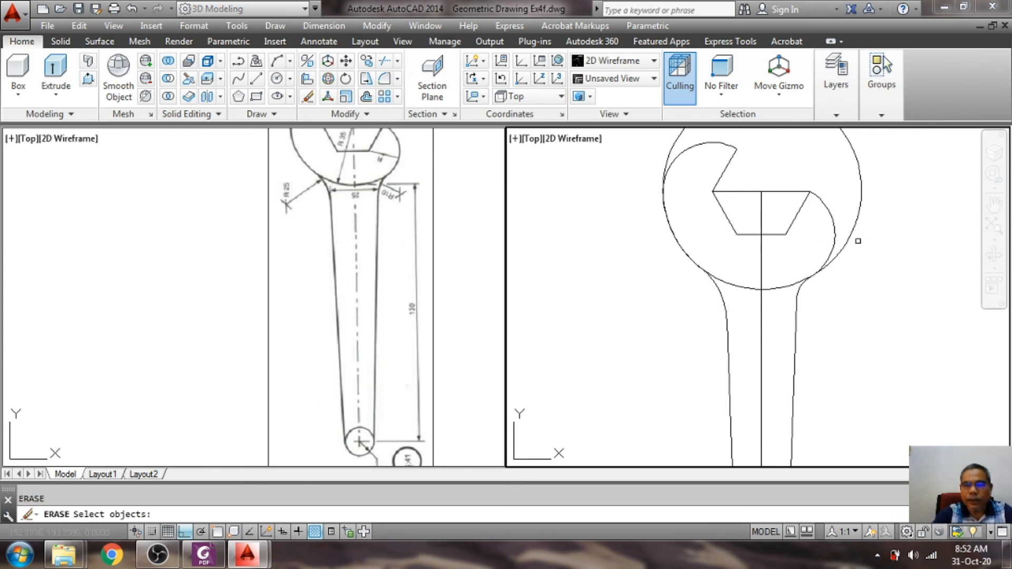
pyautogui.click(856, 220)
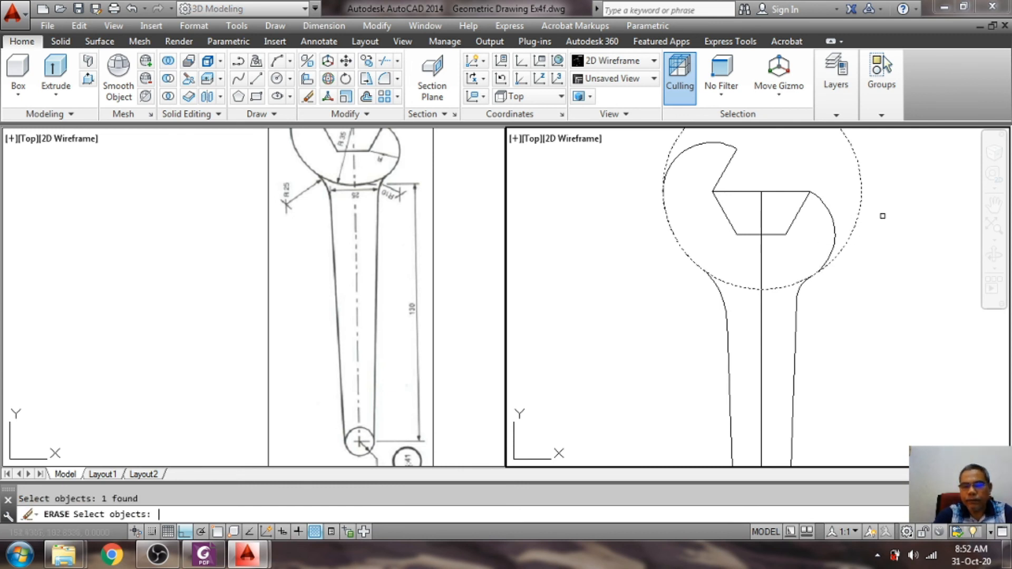
pyautogui.press('Return')
pyautogui.scroll(1, 918, 267)
pyautogui.scroll(-3, 920, 270)
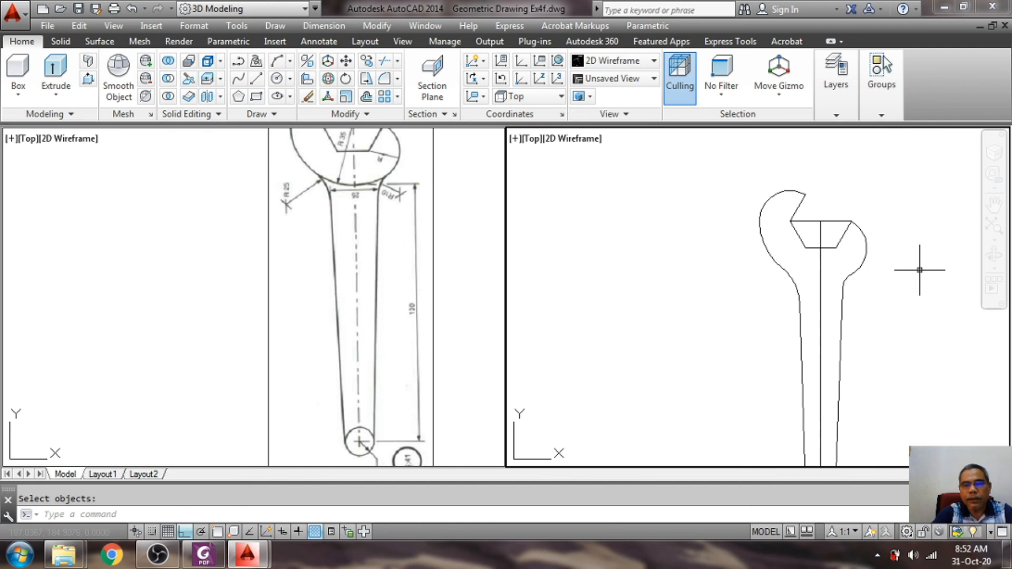
pyautogui.scroll(-3, 904, 221)
pyautogui.scroll(3, 903, 220)
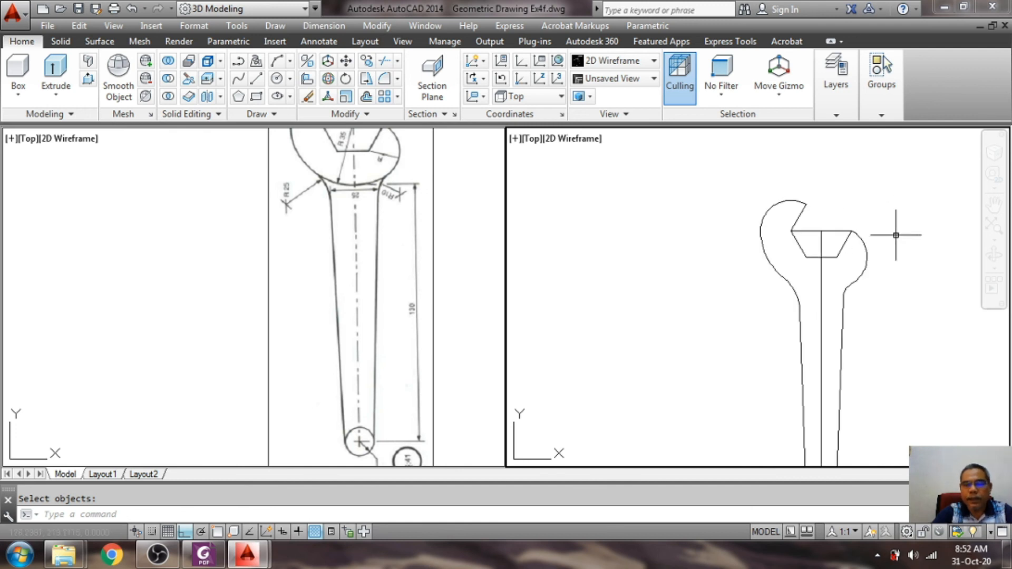
pyautogui.scroll(2, 897, 235)
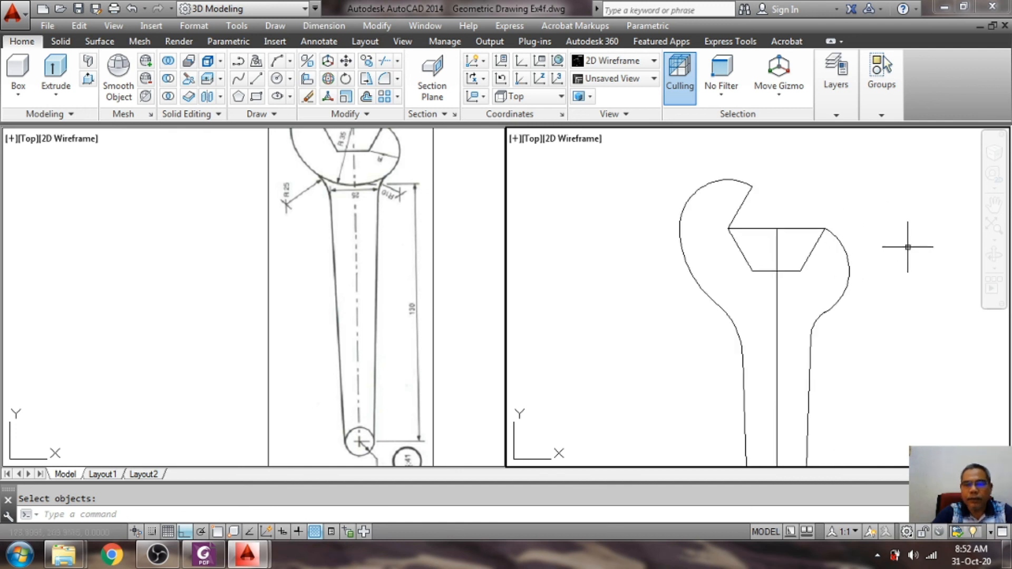
pyautogui.click(702, 291)
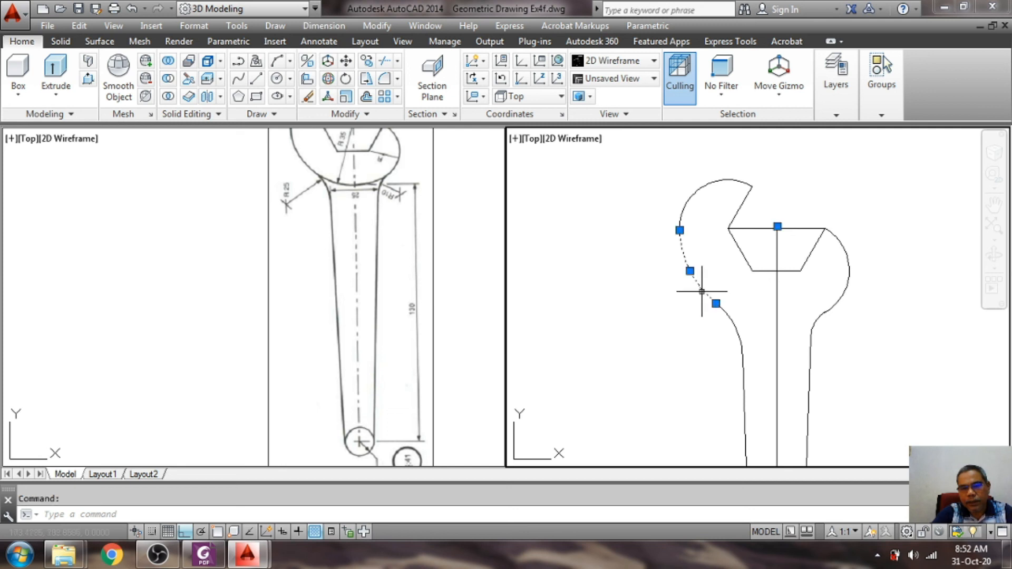
pyautogui.click(716, 303)
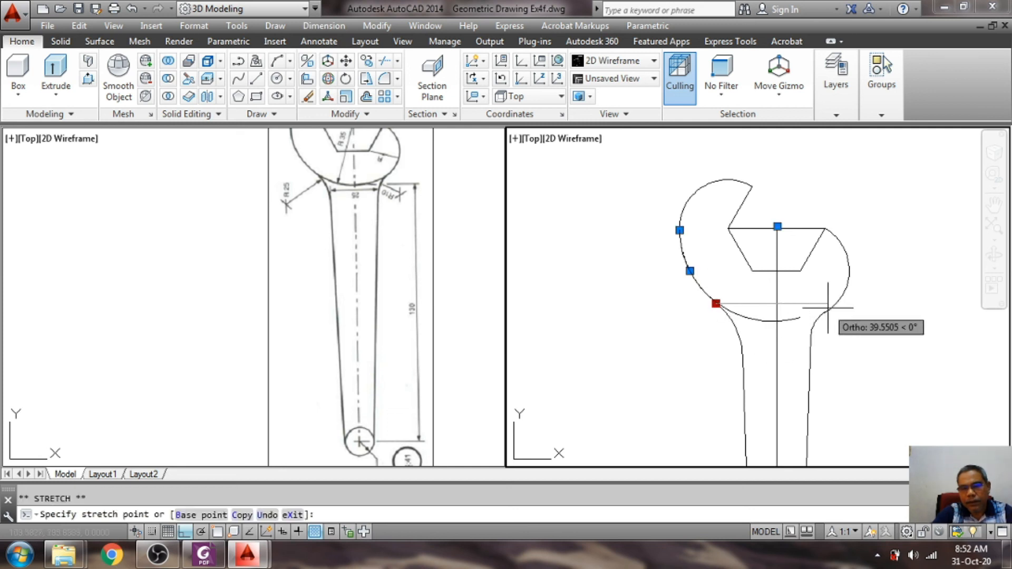
pyautogui.scroll(2, 828, 307)
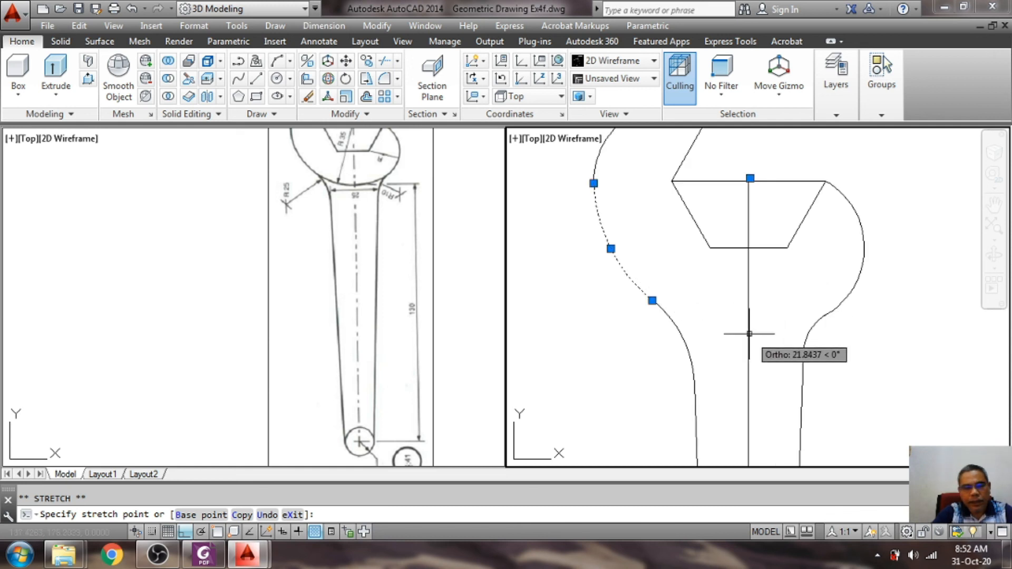
pyautogui.press('Escape')
pyautogui.press('Escape')
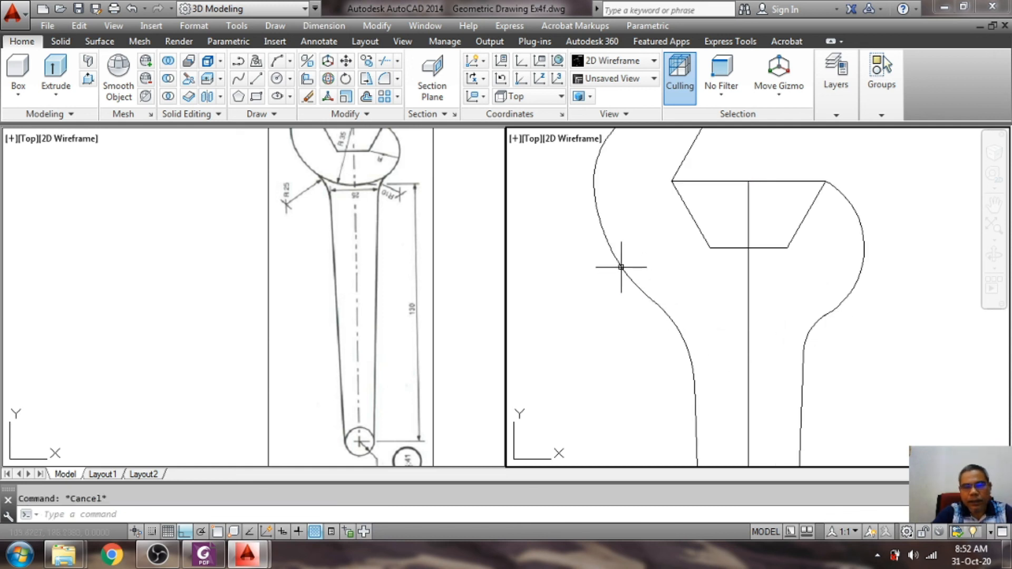
# Step: With Ortho off, stretch the lower end of the head's left arc to the upper endpoint of the right fillet
pyautogui.click(621, 268)
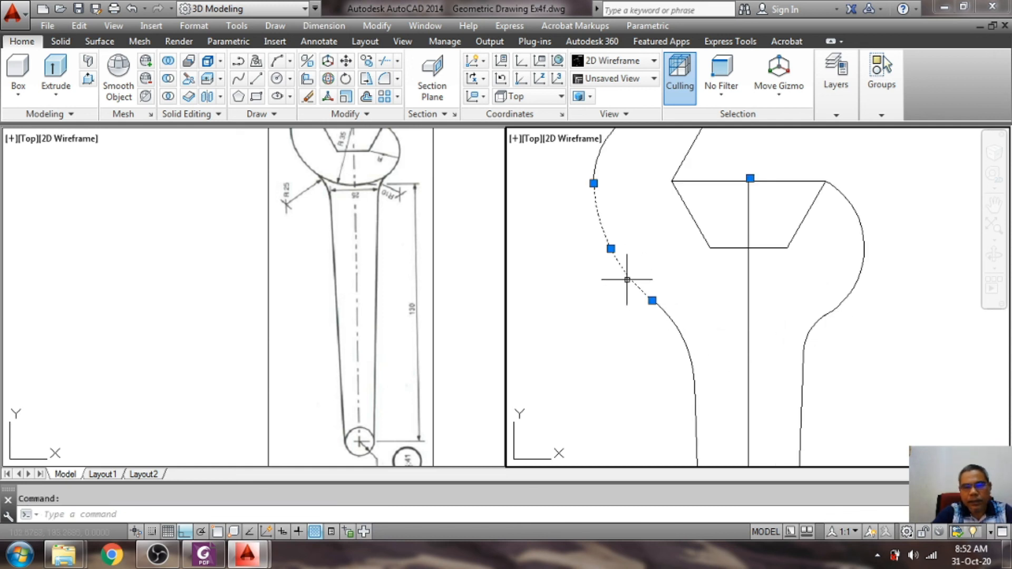
pyautogui.click(653, 301)
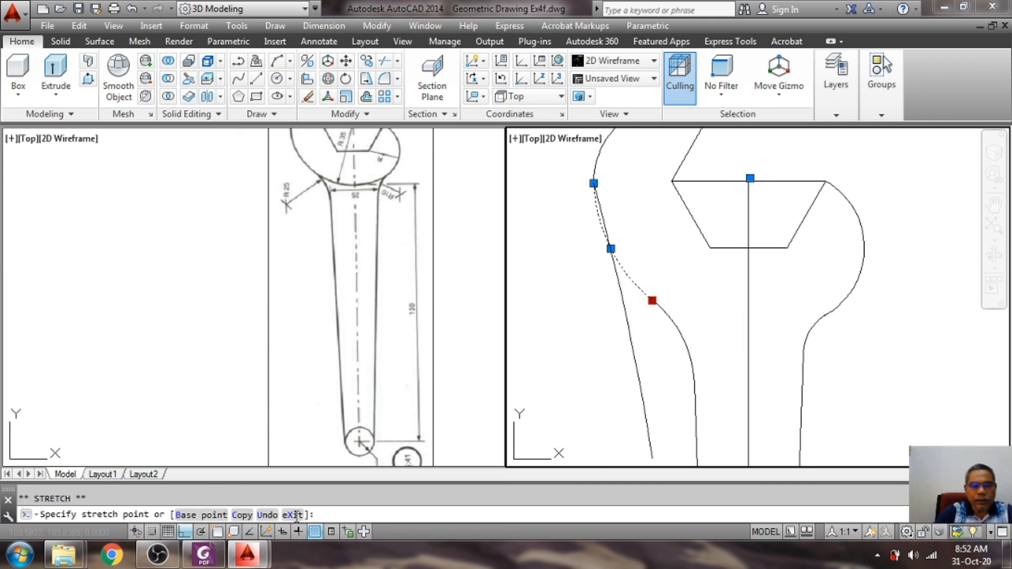
pyautogui.click(185, 532)
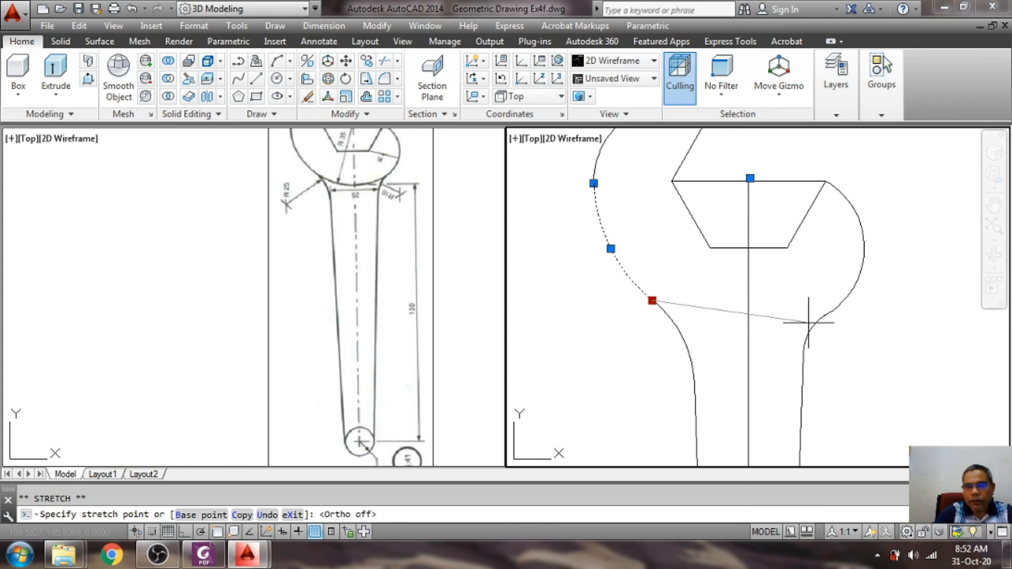
pyautogui.write('en')
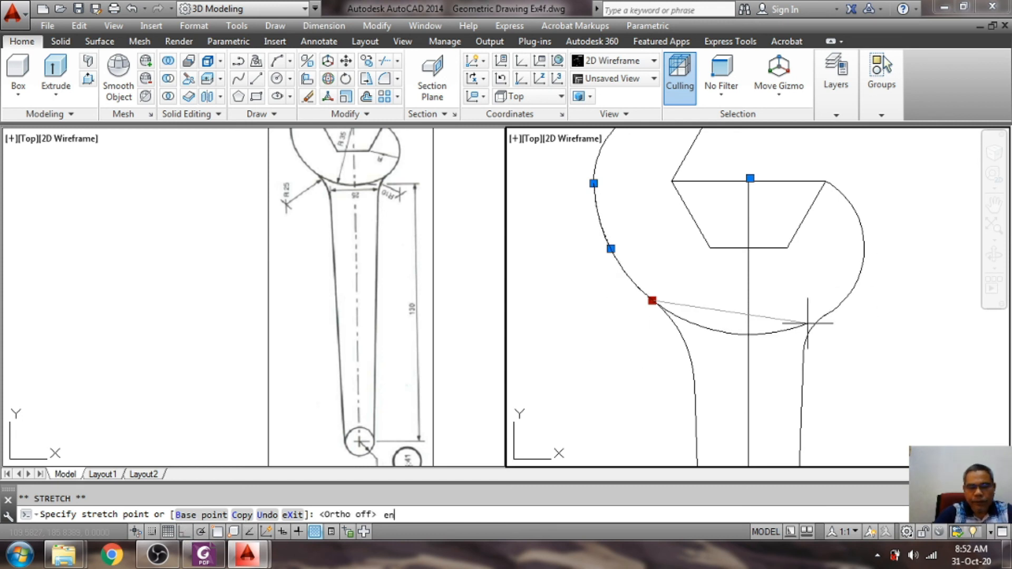
pyautogui.write('d')
pyautogui.press('Return')
pyautogui.click(824, 316)
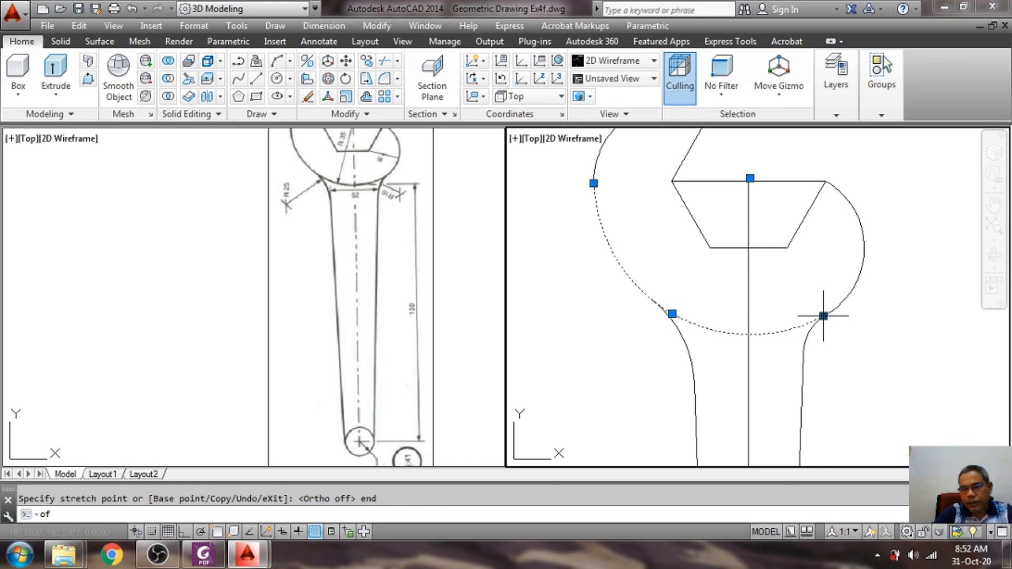
pyautogui.press('Escape')
# Step: Erase the vertical centre line and the horizontal construction line across the jaw opening
pyautogui.scroll(-6, 763, 347)
pyautogui.scroll(3, 713, 439)
pyautogui.scroll(-3, 764, 414)
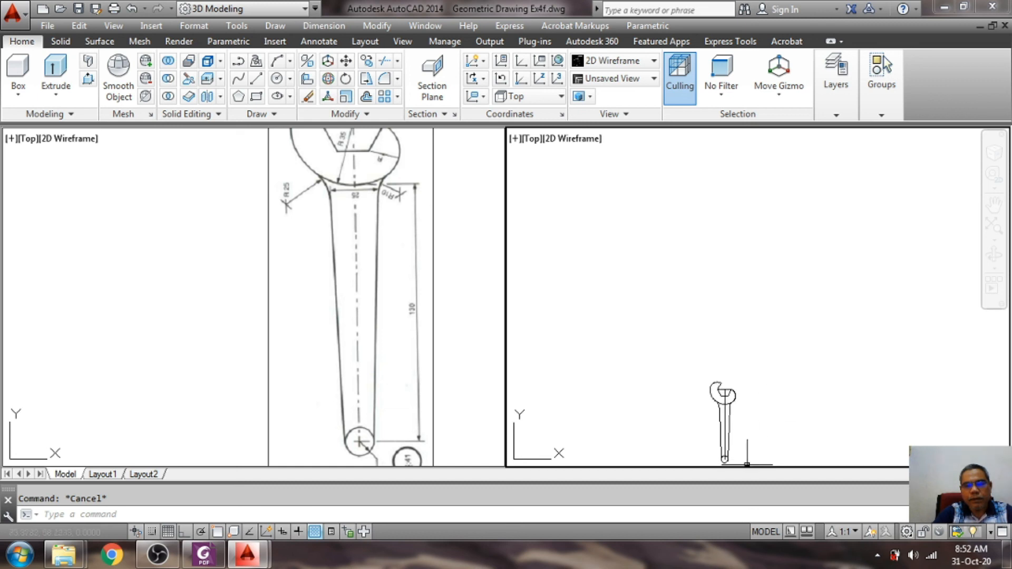
pyautogui.scroll(4, 747, 464)
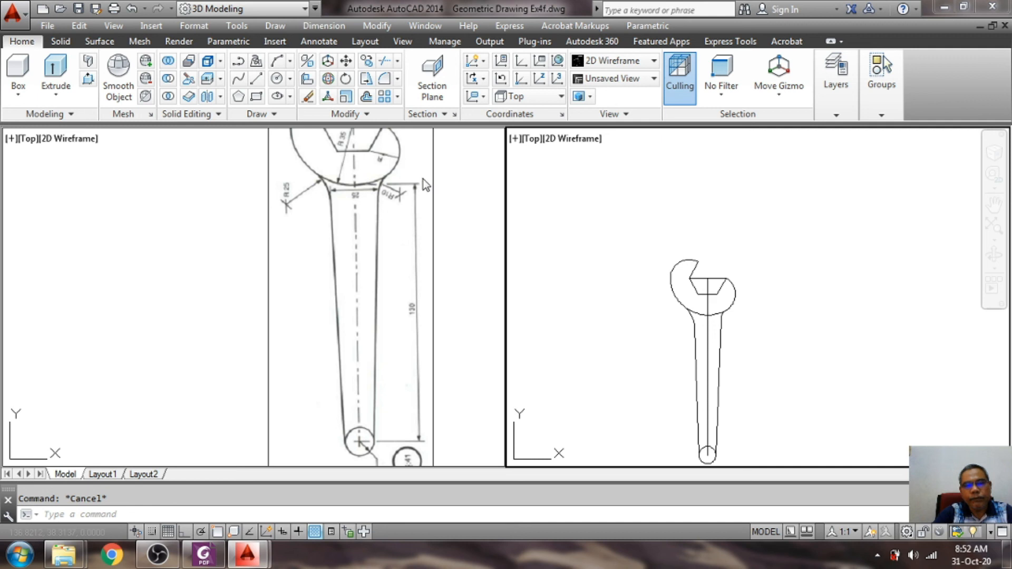
pyautogui.write('e')
pyautogui.press('Return')
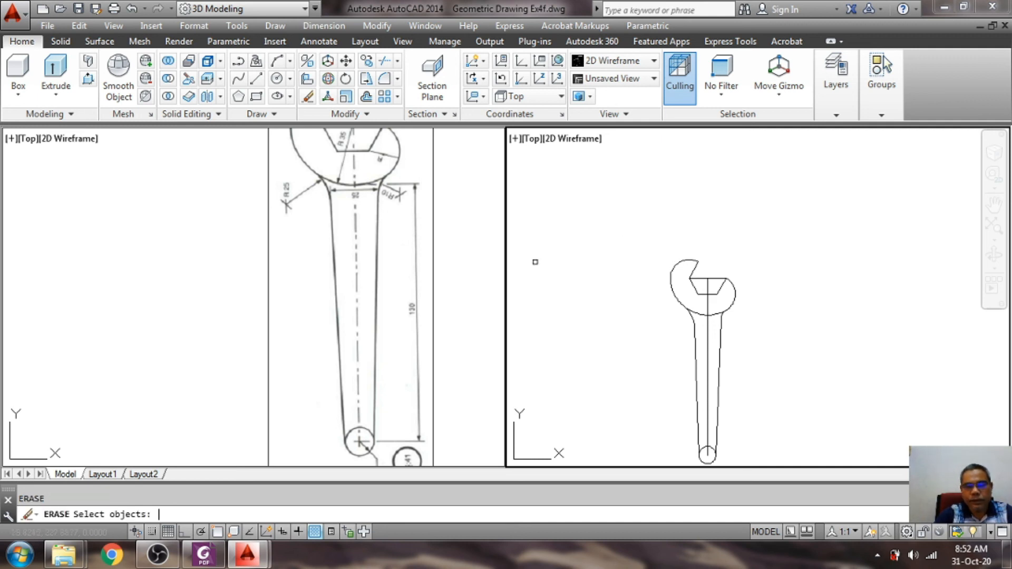
pyautogui.click(708, 335)
pyautogui.click(718, 278)
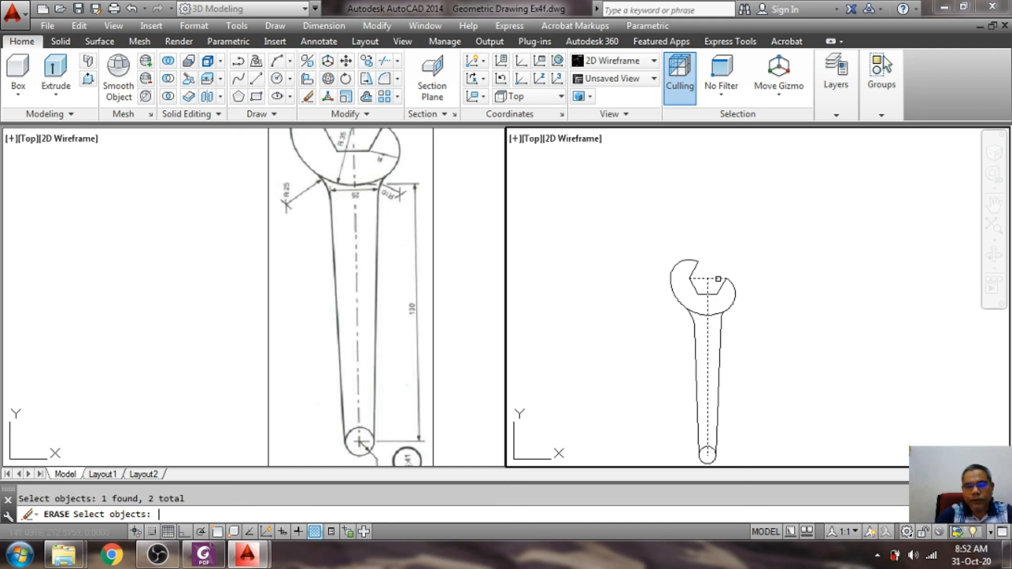
pyautogui.press('Return')
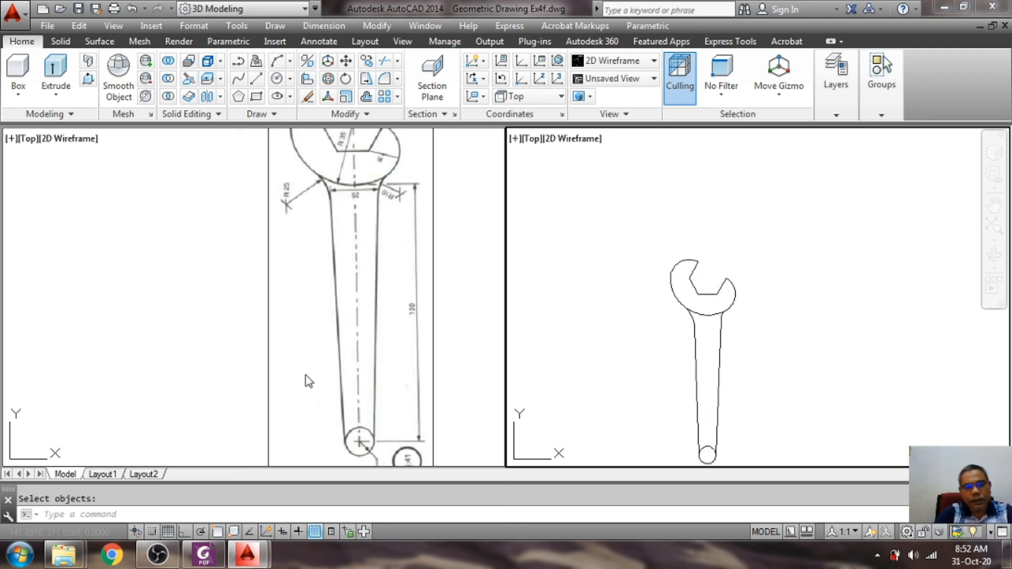
# Step: Show the whole reference drawing in its own viewport
pyautogui.click(452, 259)
pyautogui.scroll(-3, 452, 259)
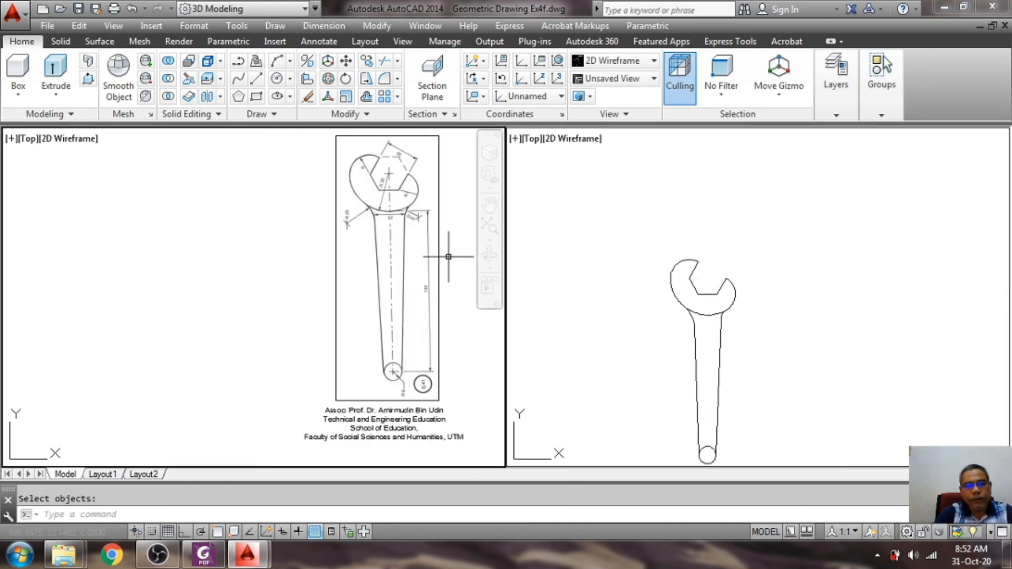